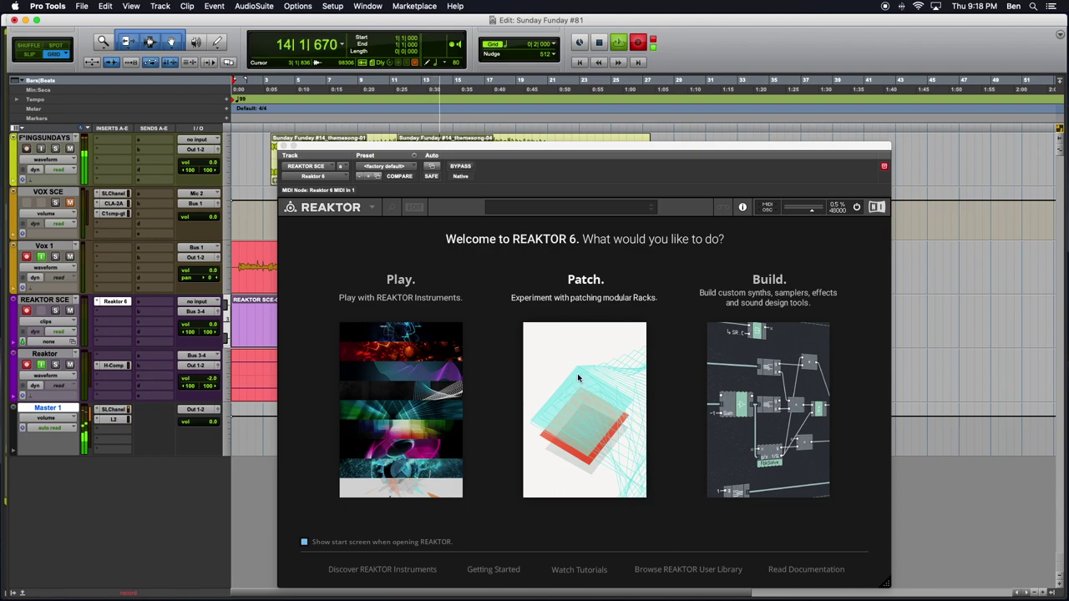
- Start a new modular Rack patch, hide the library sidebar and make the plug-in window wider and shorter
{"action": "left_click", "coordinate": [568, 425]}
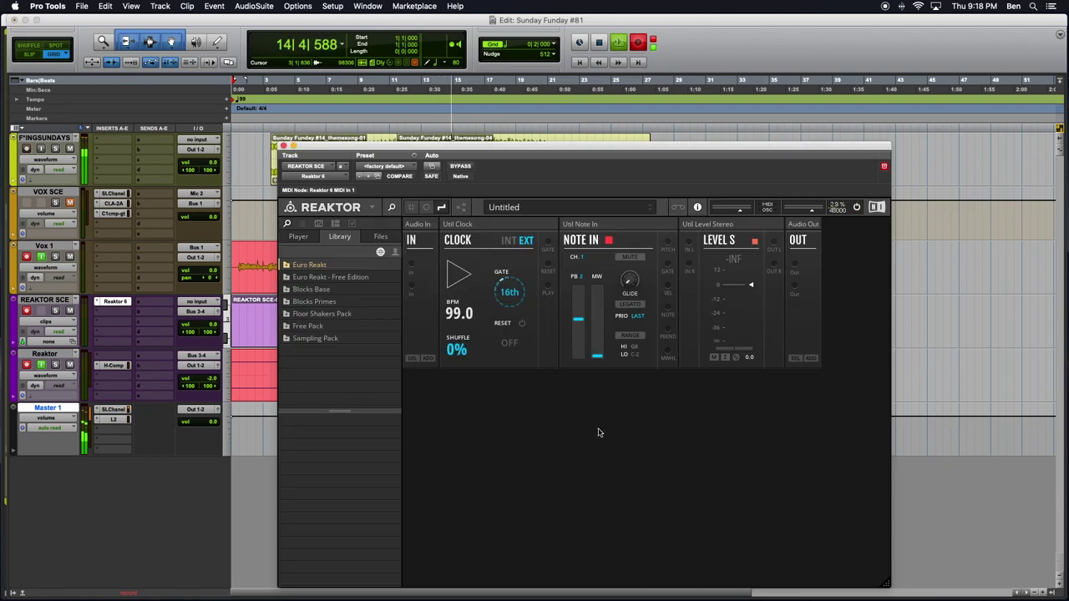
{"action": "left_click", "coordinate": [390, 208]}
{"action": "left_click_drag", "start_coordinate": [894, 589], "coordinate": [929, 543]}
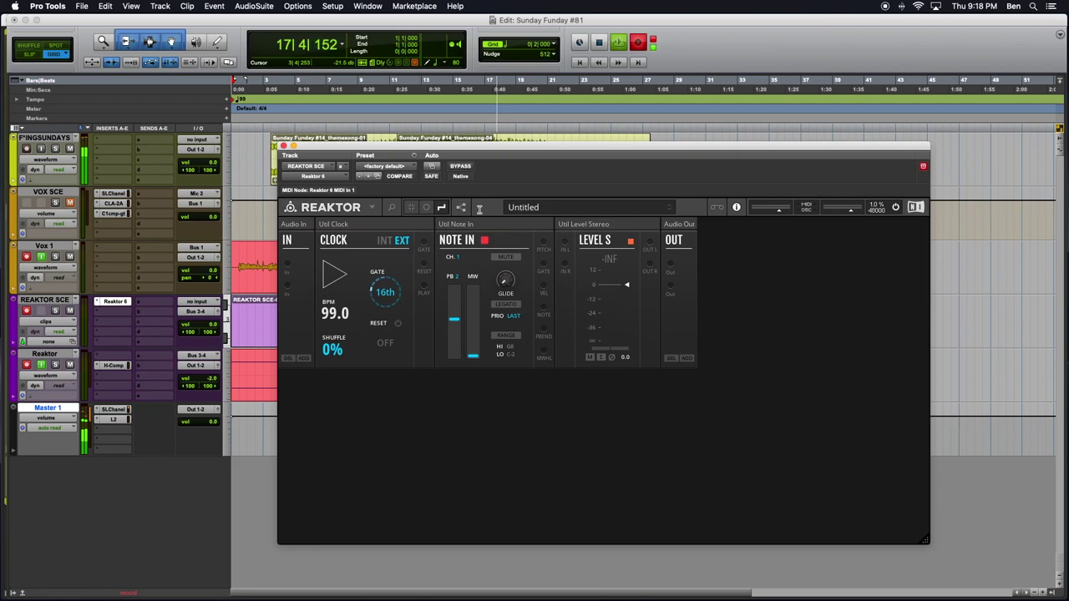
- Move the Clock block to a second row below Note In and reposition the plug-in window over the tracks
{"action": "left_click_drag", "start_coordinate": [478, 223], "coordinate": [344, 381]}
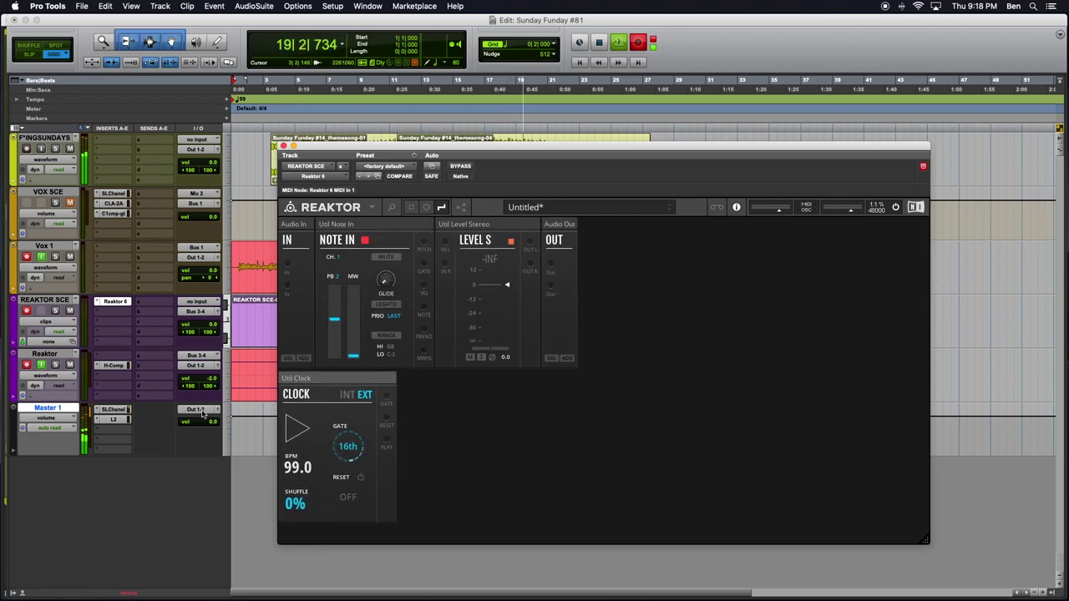
{"action": "left_click", "coordinate": [683, 267]}
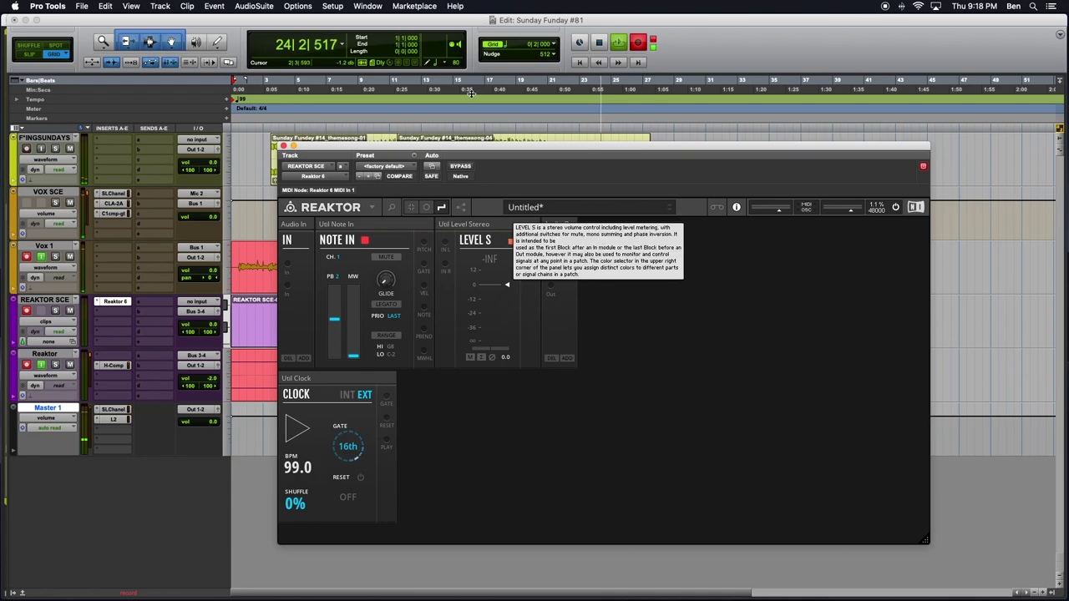
{"action": "left_click_drag", "start_coordinate": [445, 151], "coordinate": [407, 150]}
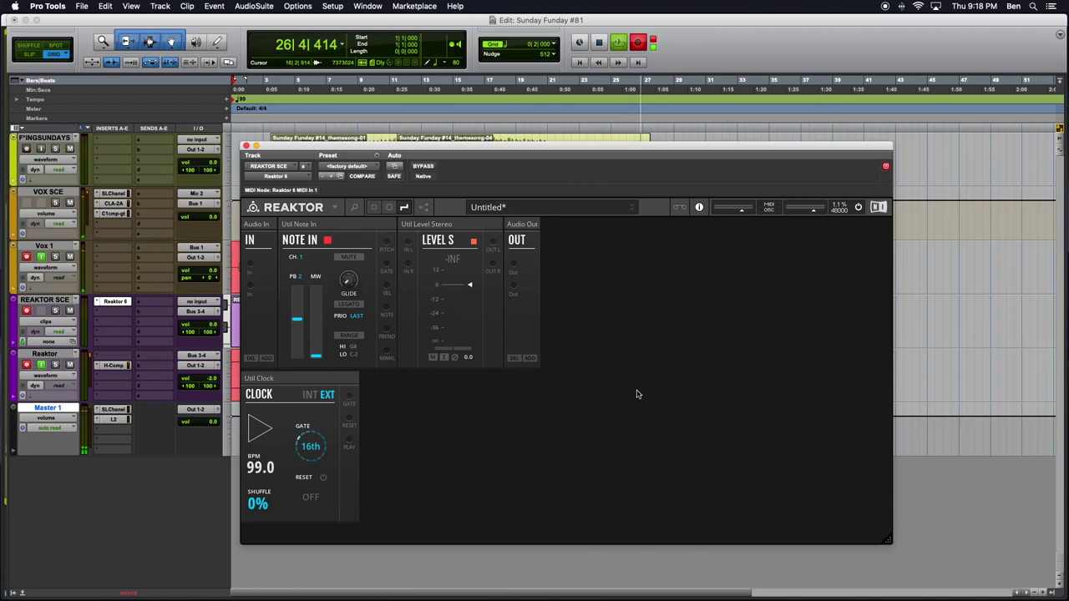
{"action": "mouse_move", "coordinate": [545, 152]}
{"action": "left_mouse_down"}
{"action": "mouse_move", "coordinate": [622, 340]}
{"action": "mouse_move", "coordinate": [590, 131]}
{"action": "mouse_move", "coordinate": [556, 164]}
{"action": "left_mouse_up"}
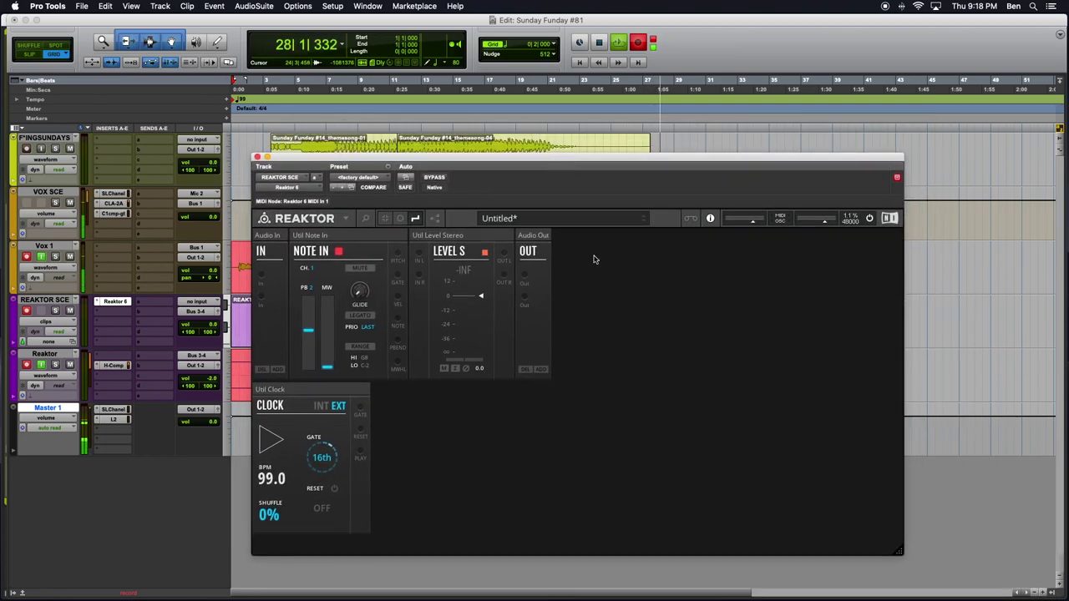
- Search the available blocks for VCA and for MIX, clearing the search text after each
{"action": "double_click", "coordinate": [608, 411]}
{"action": "type", "text": "VCA"}
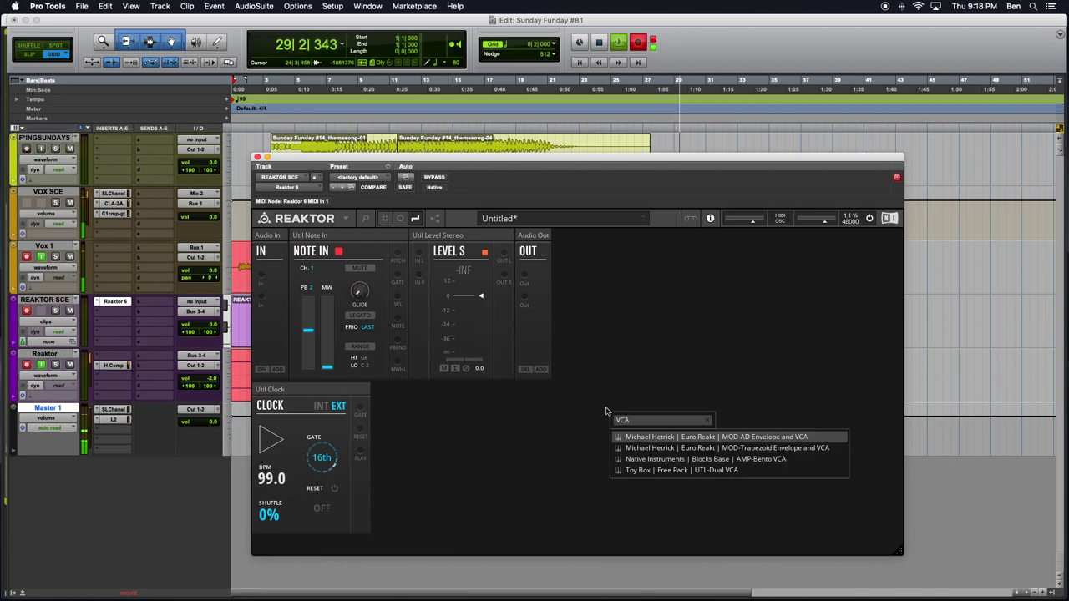
{"action": "key", "text": "Down"}
{"action": "key", "text": "Down"}
{"action": "key", "text": "BackSpace"}
{"action": "key", "text": "BackSpace"}
{"action": "key", "text": "BackSpace"}
{"action": "type", "text": "MIX"}
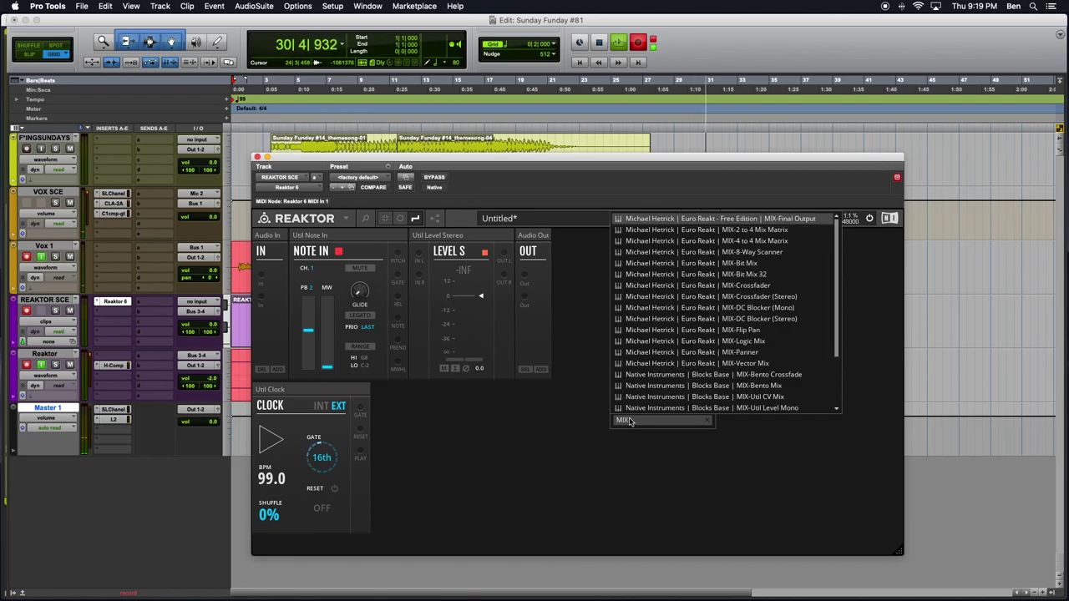
{"action": "key", "text": "BackSpace"}
{"action": "key", "text": "BackSpace"}
{"action": "key", "text": "BackSpace"}
- Add the Toy Box Free Pack MIX-4 Ch Mixer (Stereo) block and place it between Note In and Level S
{"action": "type", "text": "Toy Box Mi"}
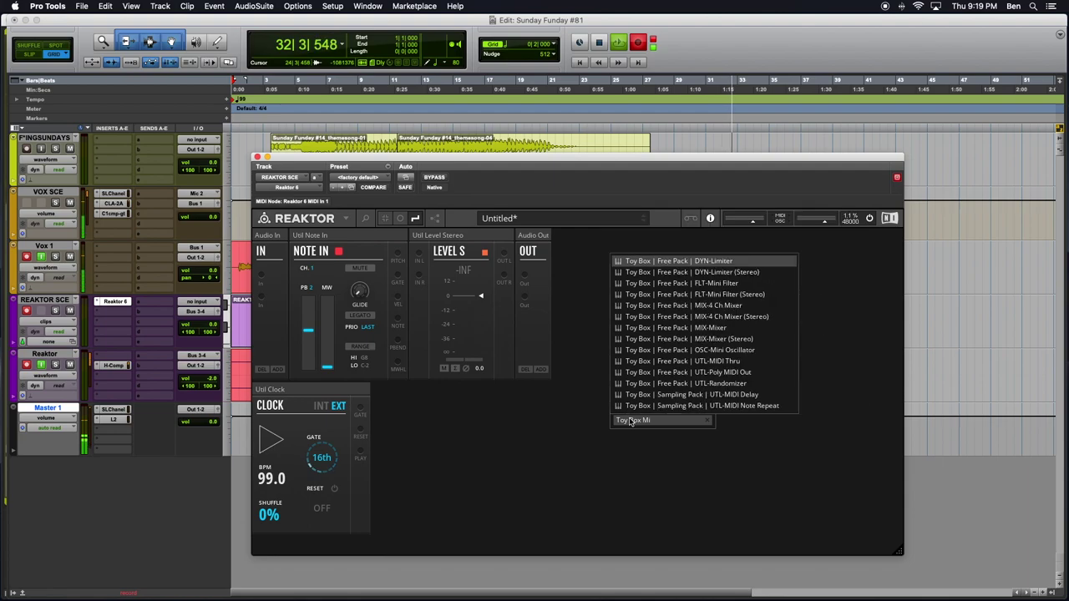
{"action": "type", "text": "x"}
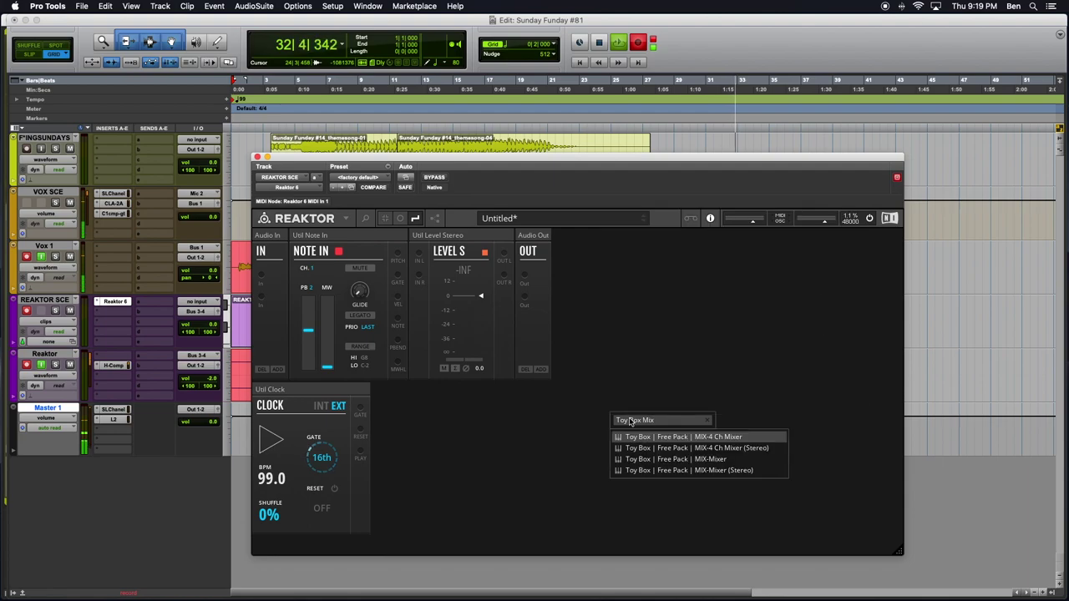
{"action": "double_click", "coordinate": [723, 449]}
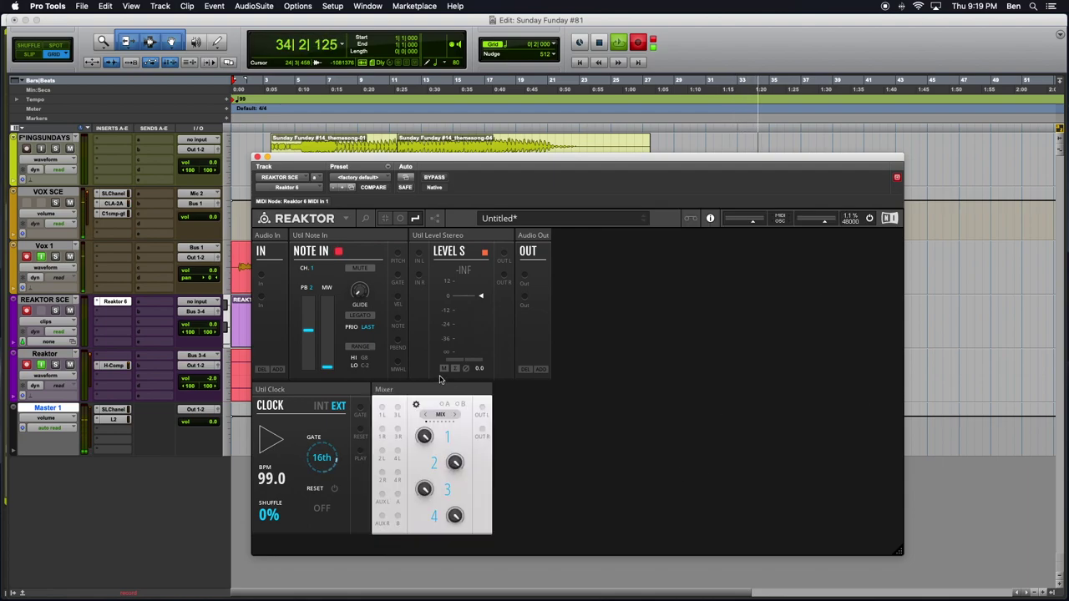
{"action": "left_click_drag", "start_coordinate": [409, 392], "coordinate": [435, 254]}
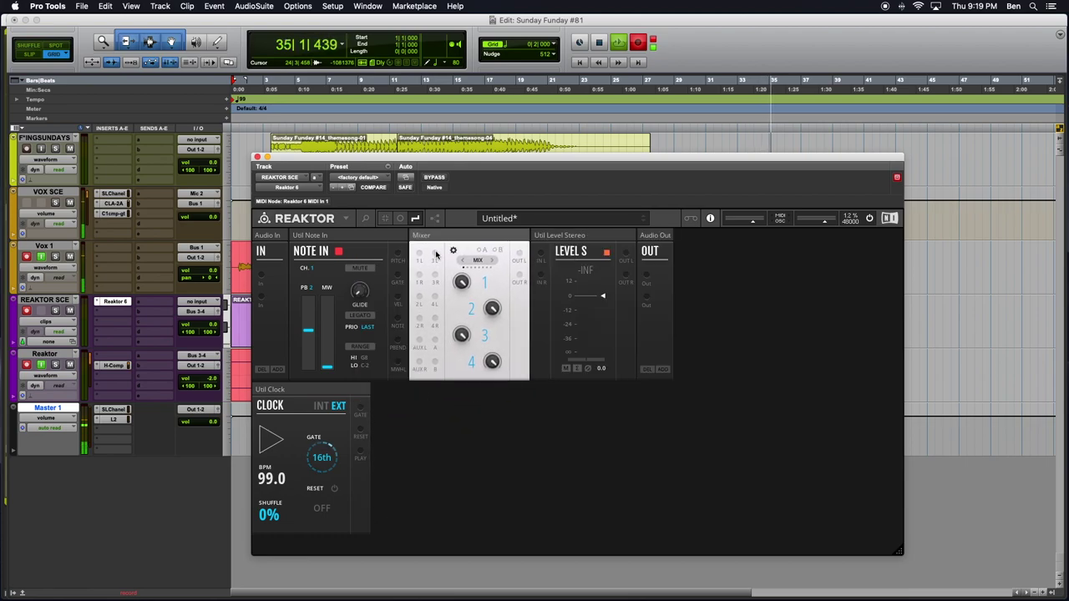
- Patch the Mixer's stereo outputs into Level S and the Level S outputs into Audio Out, using purple cables
{"action": "left_click_drag", "start_coordinate": [519, 253], "coordinate": [542, 258]}
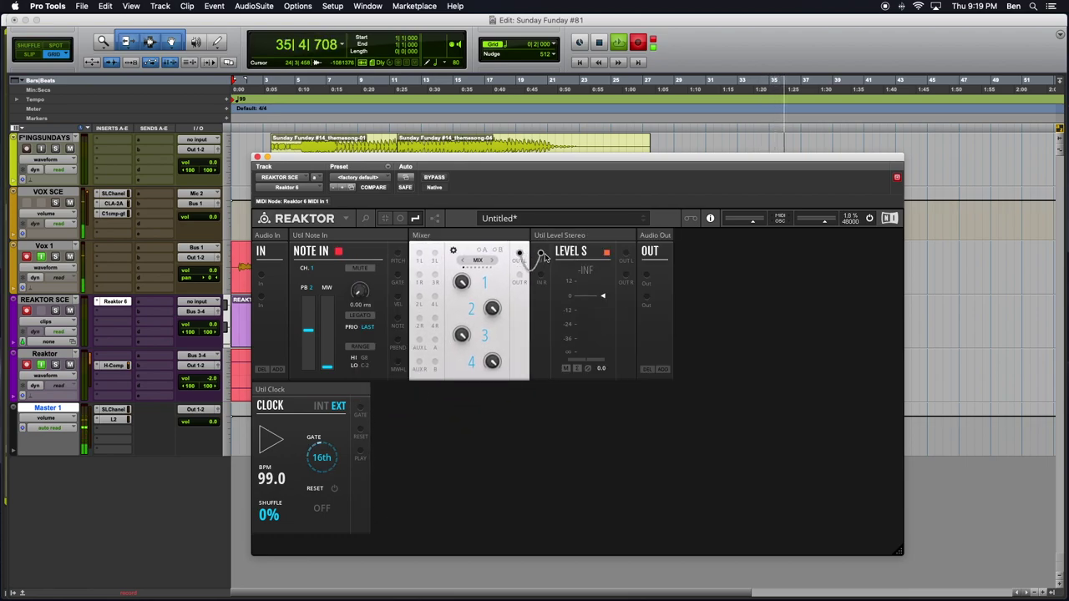
{"action": "right_click", "coordinate": [544, 249]}
{"action": "mouse_move", "coordinate": [558, 253]}
{"action": "left_click", "coordinate": [618, 323]}
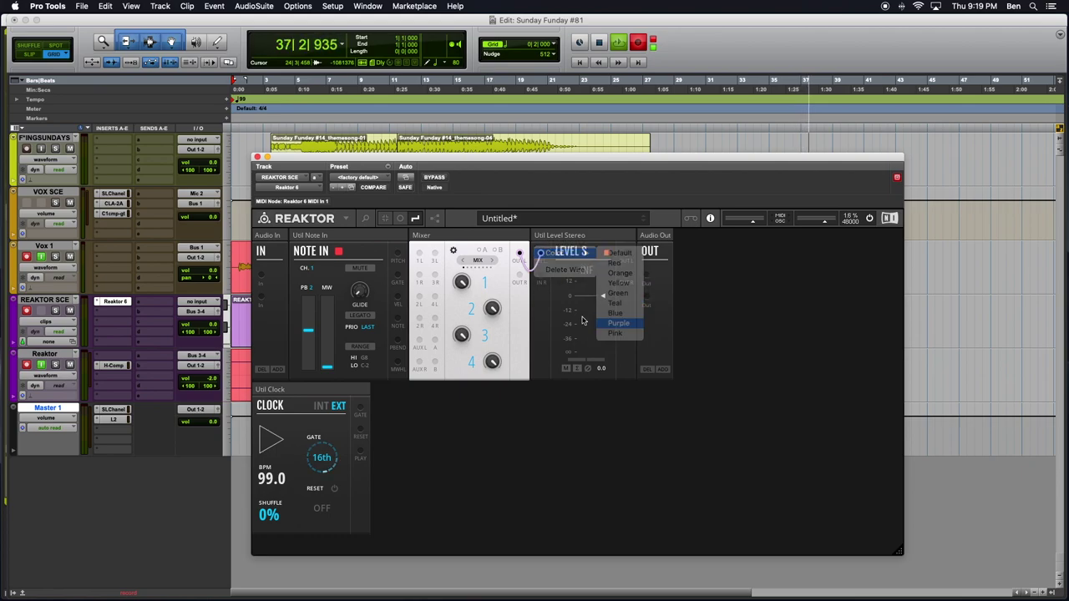
{"action": "left_click_drag", "start_coordinate": [519, 276], "coordinate": [541, 276]}
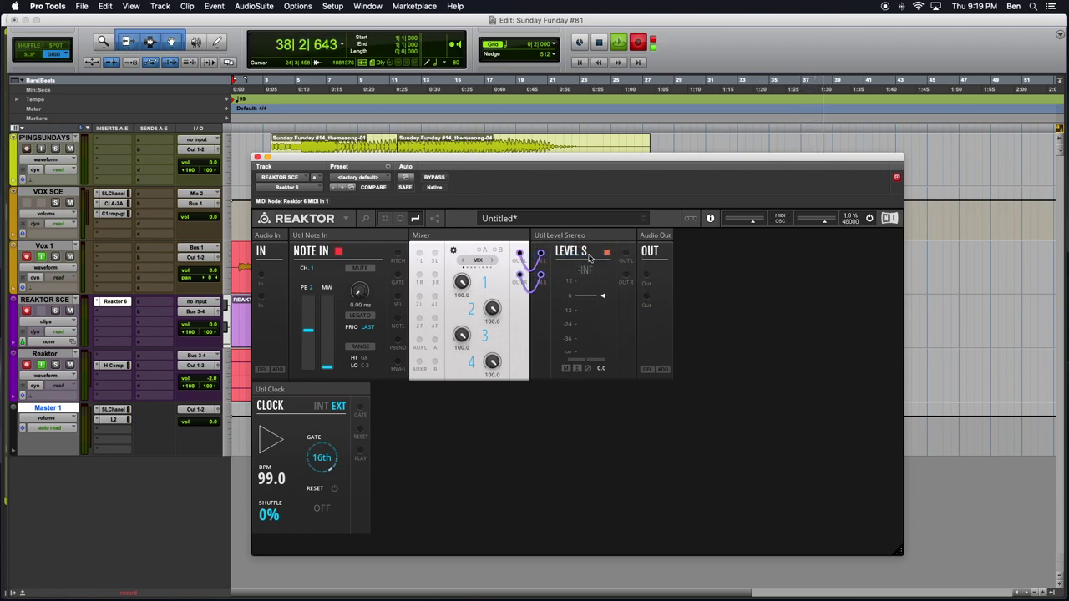
{"action": "left_click_drag", "start_coordinate": [625, 254], "coordinate": [646, 296]}
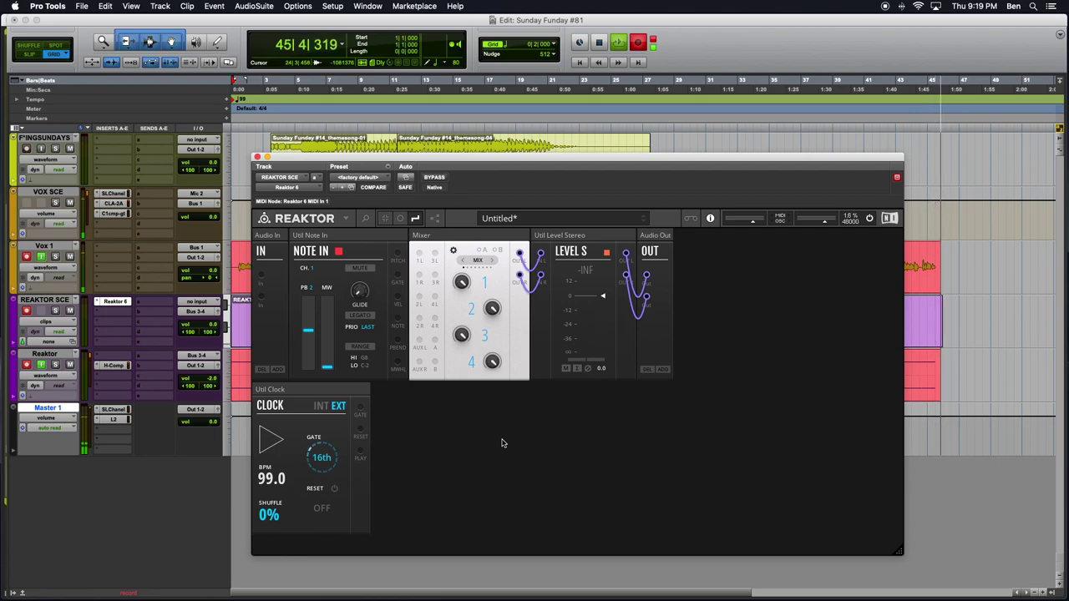
- Add the Toy Box Free Pack MOD-Envelope block to the second row beside the Clock
{"action": "scroll", "coordinate": [963, 330], "scroll_direction": "down", "scroll_amount": 5}
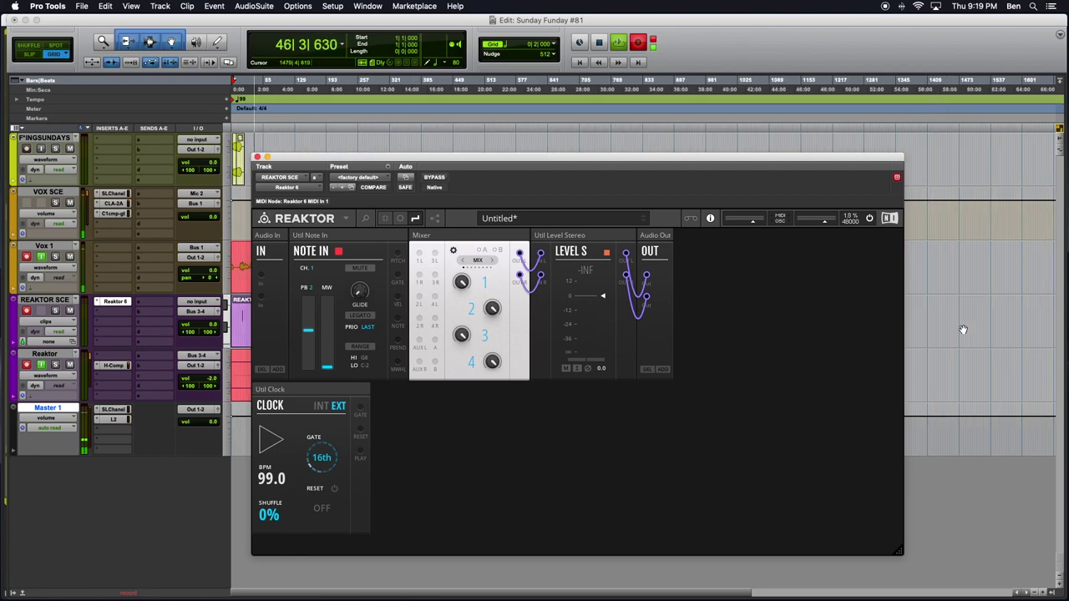
{"action": "scroll", "coordinate": [963, 330], "scroll_direction": "up", "scroll_amount": 2}
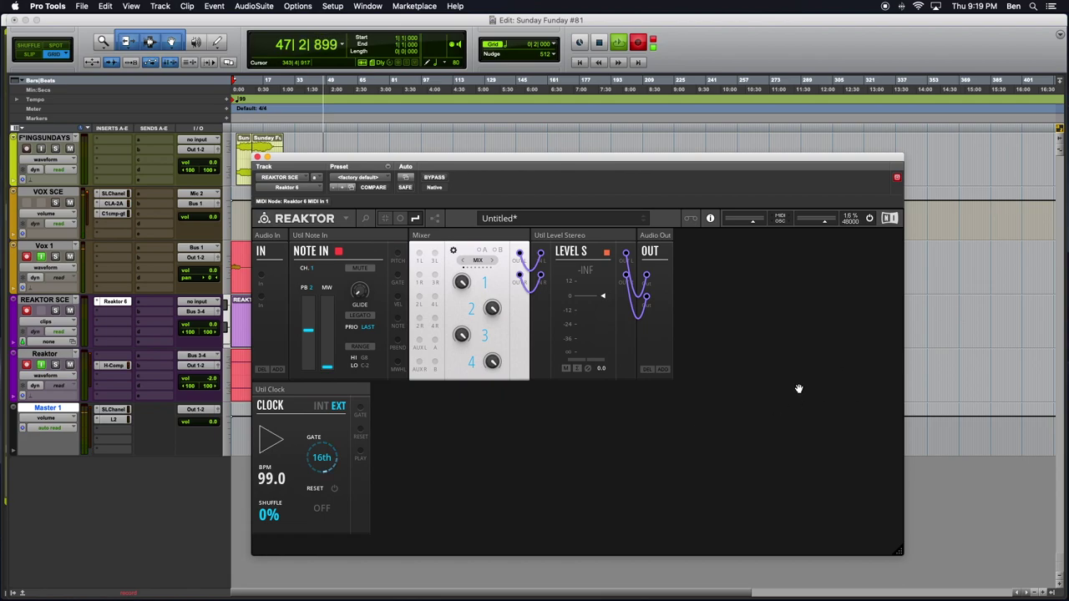
{"action": "double_click", "coordinate": [529, 446]}
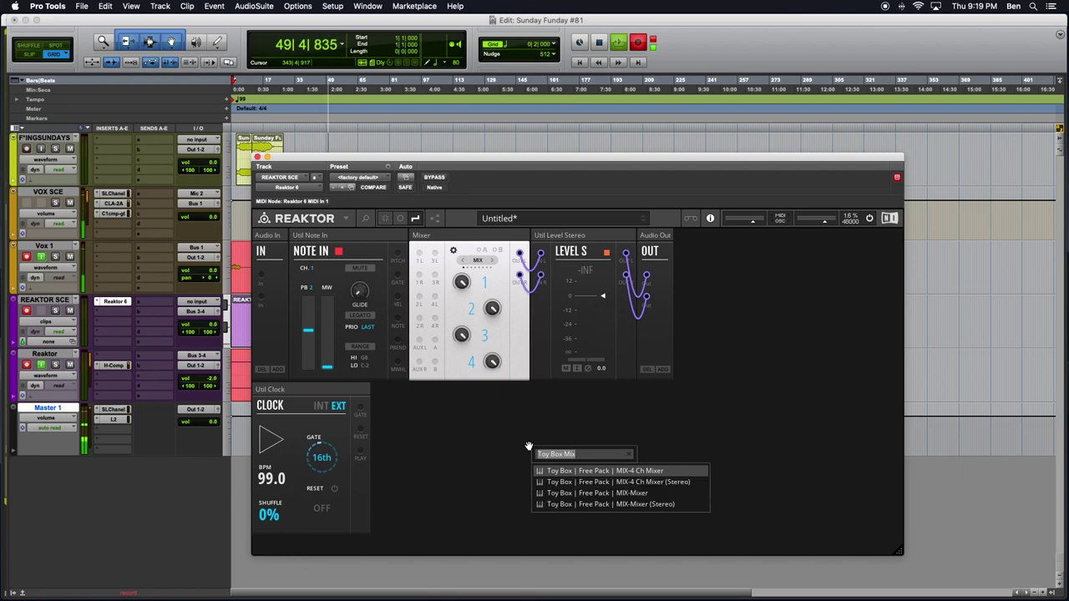
{"action": "type", "text": "Toy B"}
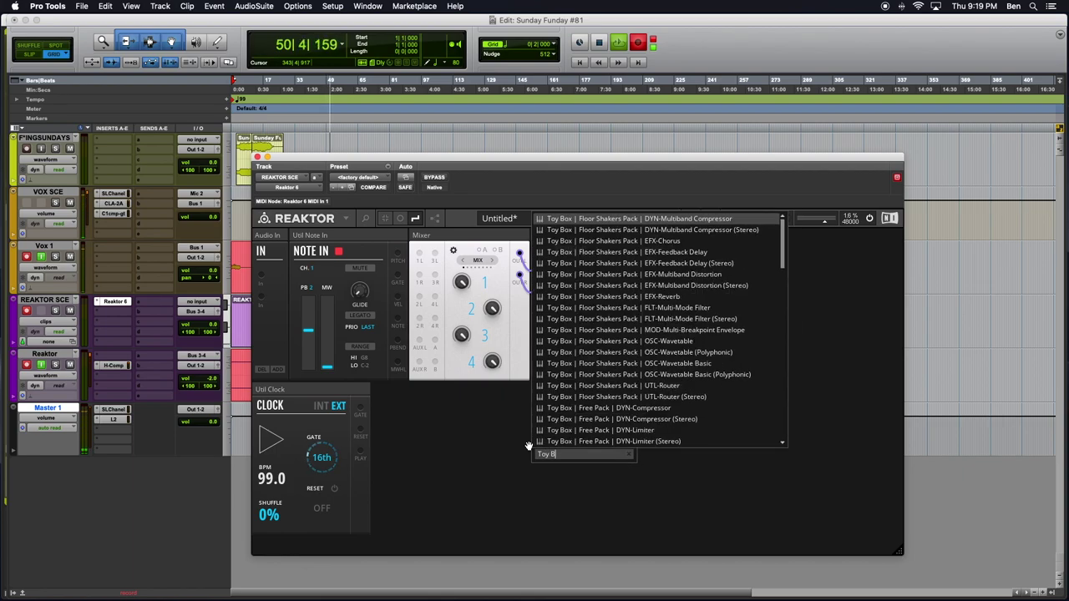
{"action": "type", "text": "ox ENV"}
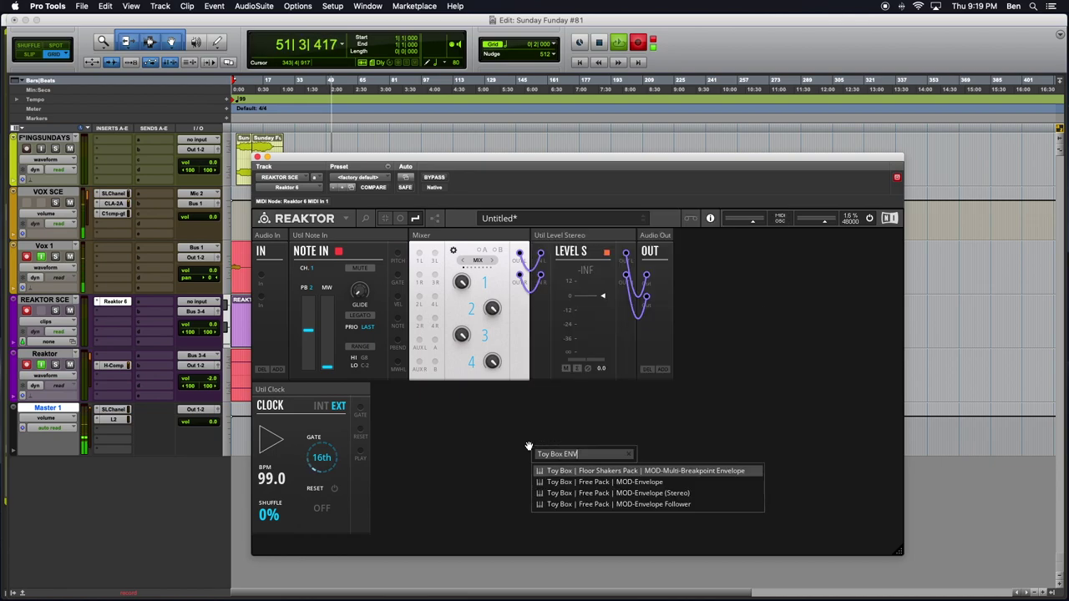
{"action": "left_click", "coordinate": [649, 485]}
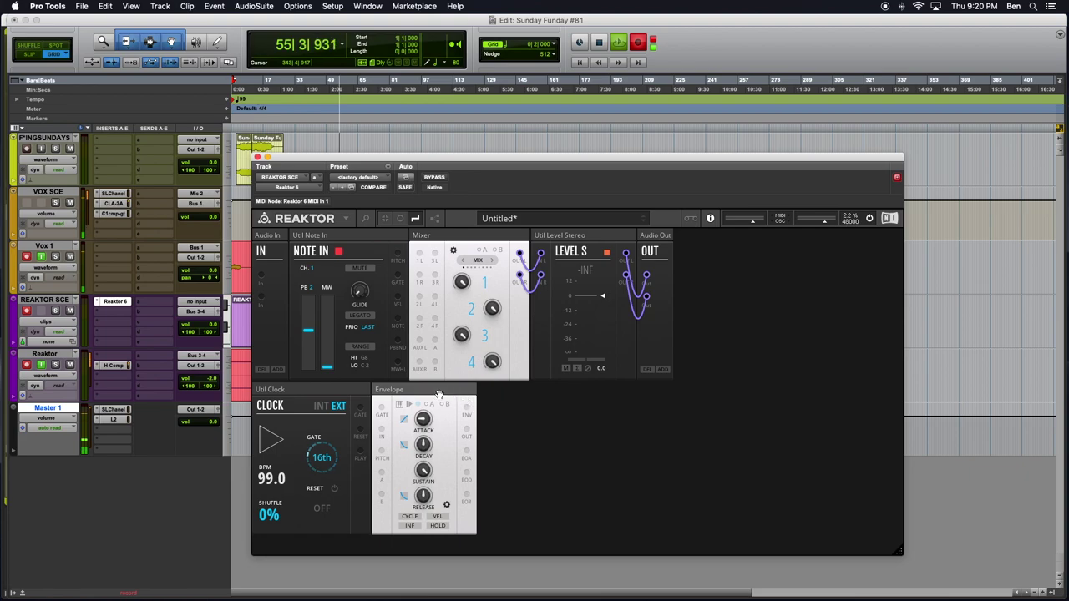
- Search for VCA blocks and add the Euro Reakt MOD-Trapezoid Envelope and VCA block beside the Envelope
{"action": "double_click", "coordinate": [584, 413]}
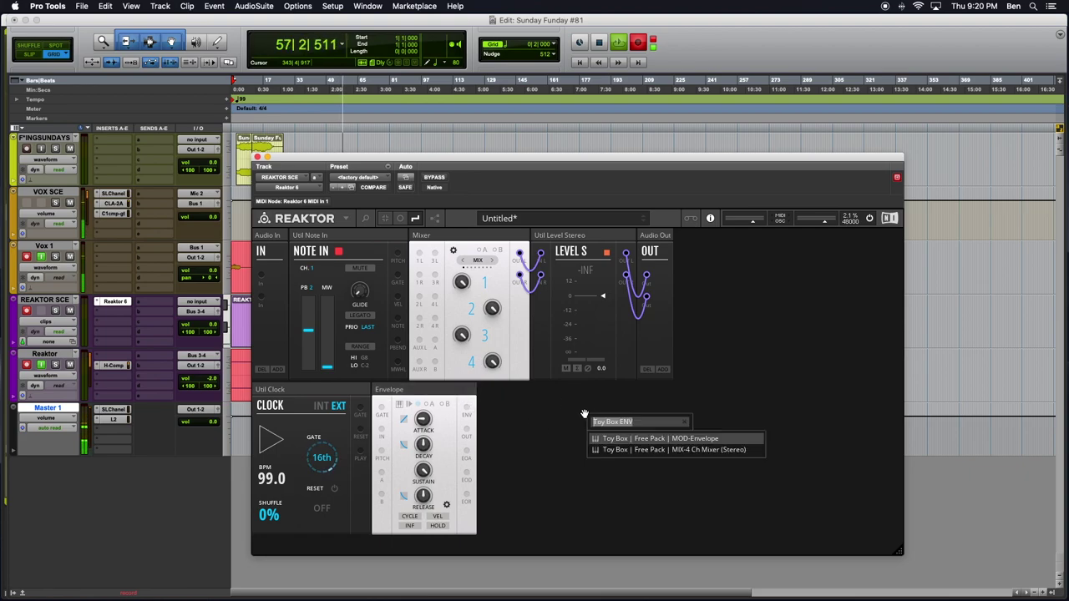
{"action": "type", "text": "Toy B"}
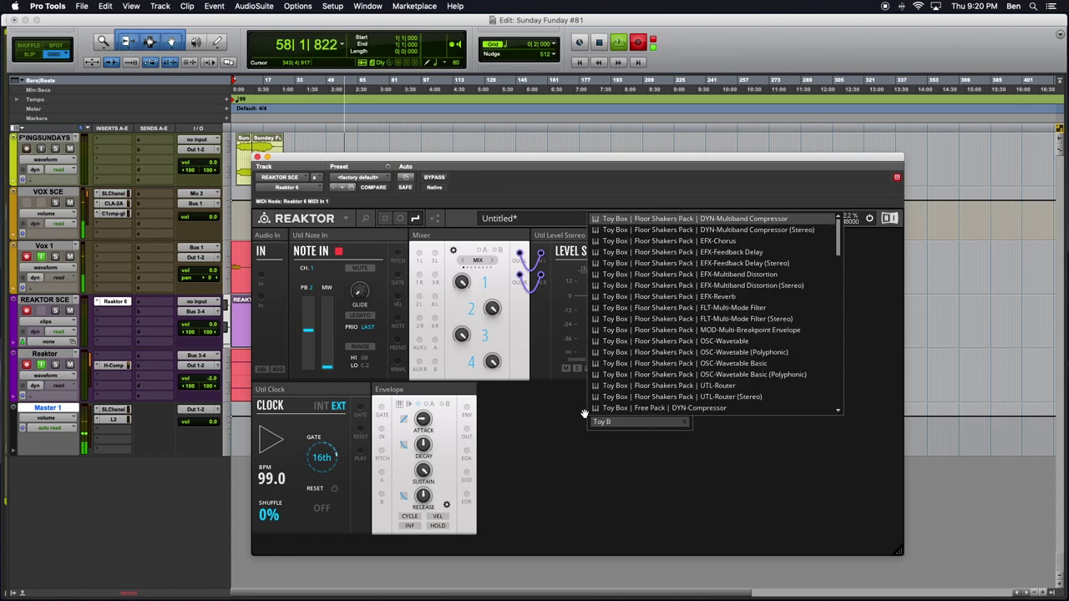
{"action": "type", "text": "ox VCA"}
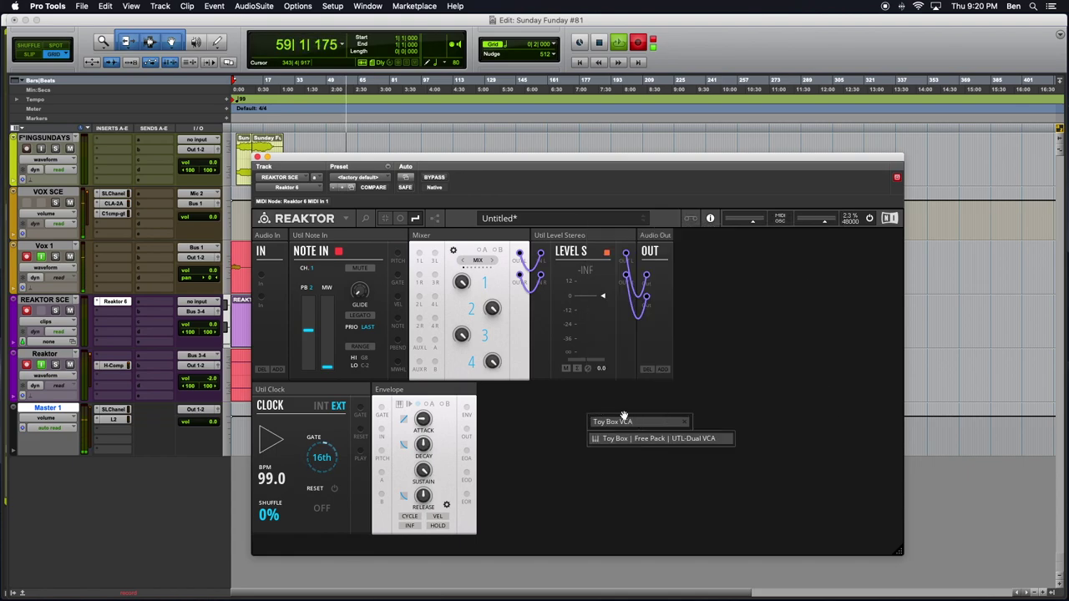
{"action": "key", "text": "BackSpace"}
{"action": "key", "text": "BackSpace"}
{"action": "key", "text": "BackSpace"}
{"action": "key", "text": "BackSpace"}
{"action": "key", "text": "BackSpace"}
{"action": "key", "text": "BackSpace"}
{"action": "key", "text": "BackSpace"}
{"action": "key", "text": "BackSpace"}
{"action": "key", "text": "BackSpace"}
{"action": "key", "text": "BackSpace"}
{"action": "key", "text": "BackSpace"}
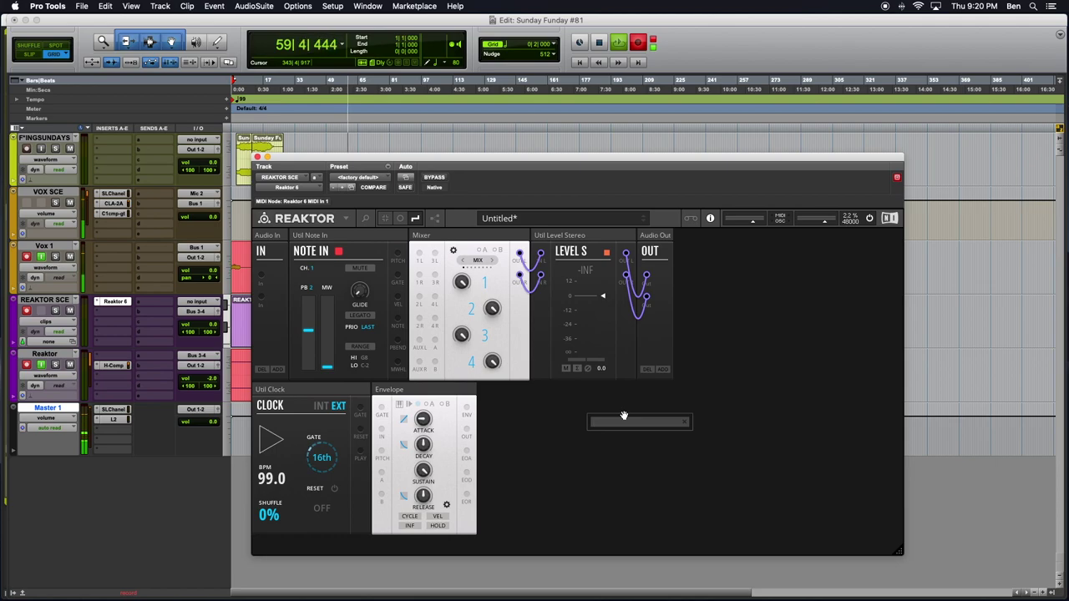
{"action": "type", "text": "VCA"}
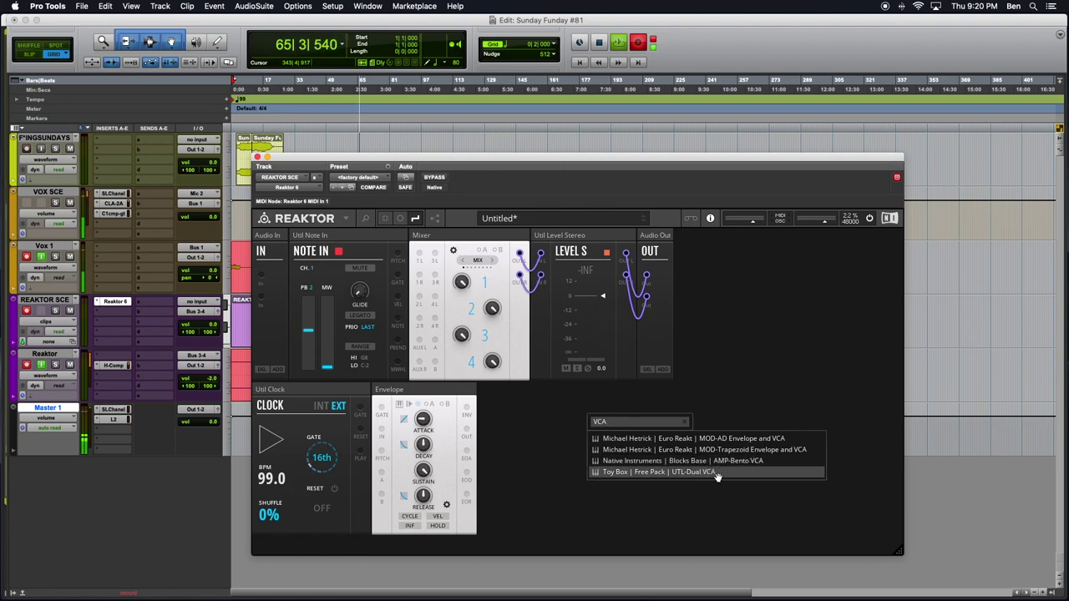
{"action": "left_click", "coordinate": [794, 450]}
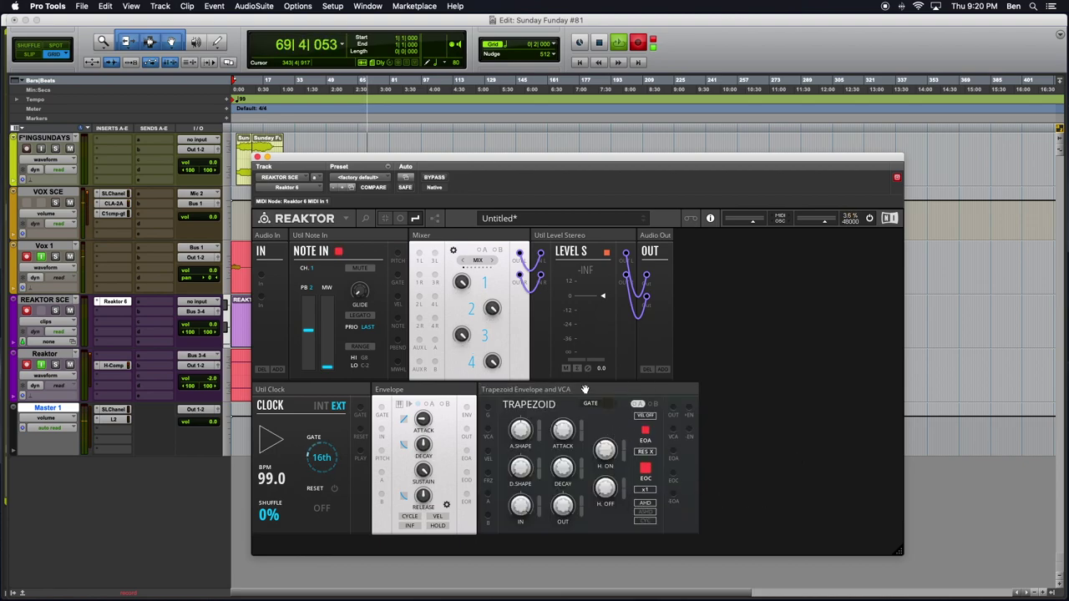
- Delete the Trapezoid Envelope and VCA block from the rack
{"action": "mouse_move", "coordinate": [743, 374]}
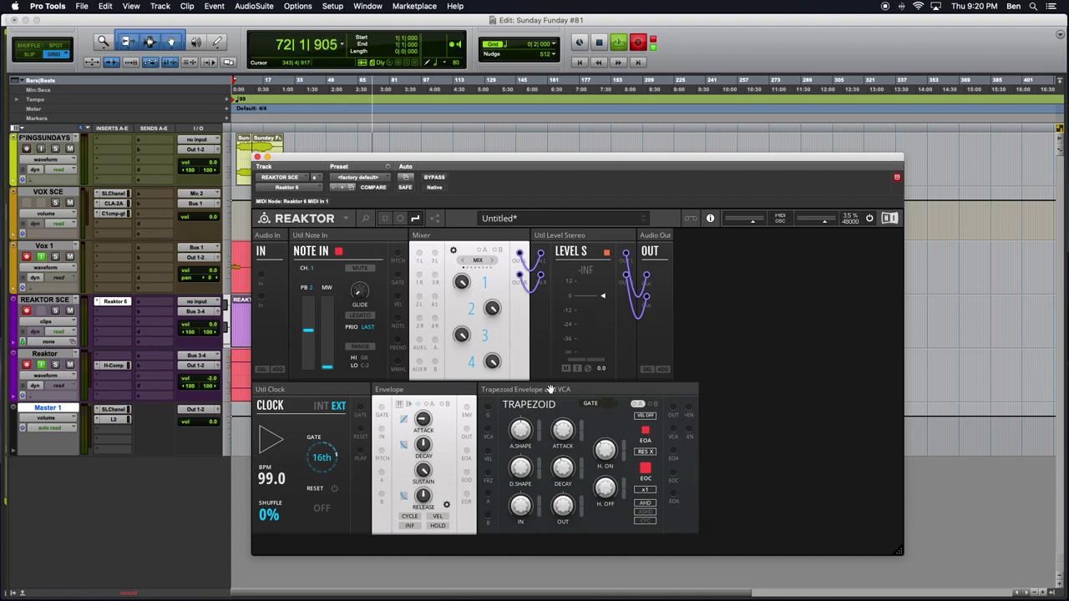
{"action": "mouse_move", "coordinate": [549, 389]}
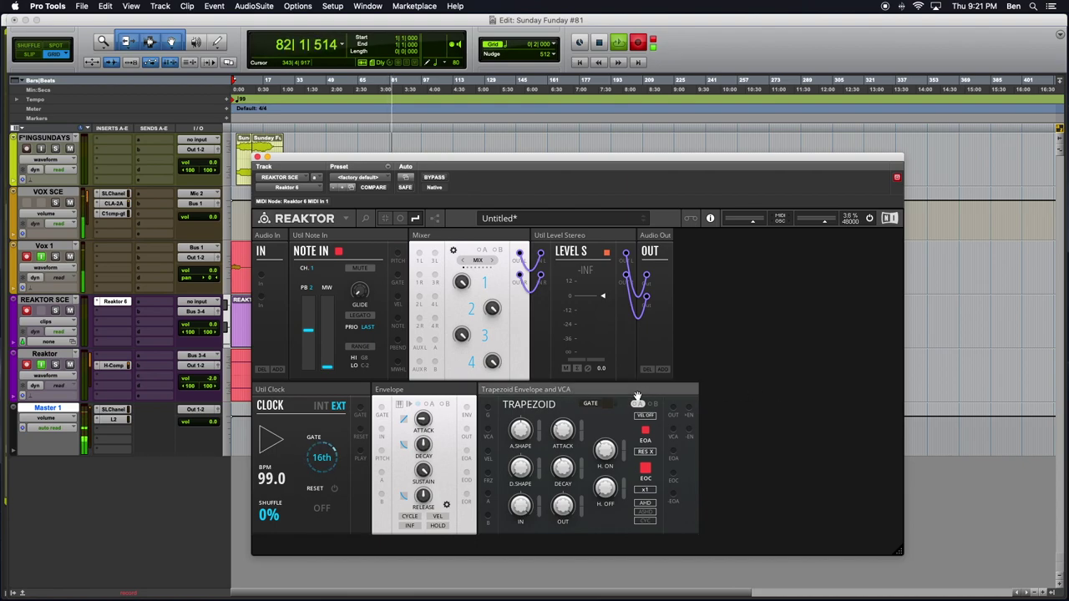
{"action": "key", "text": "Delete"}
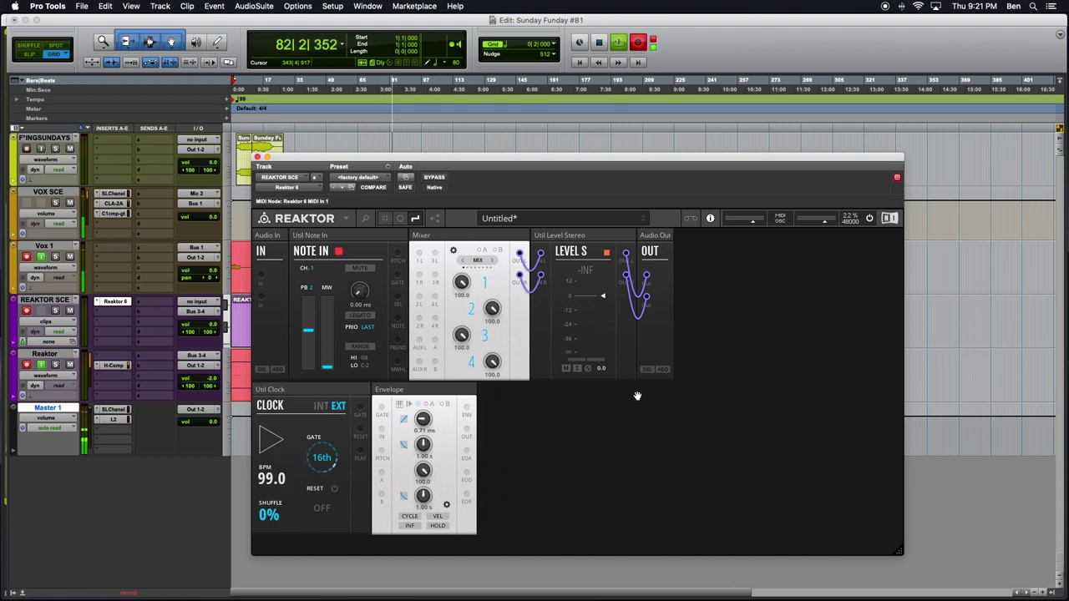
- Add the Toy Box Free Pack UTL-Dual VCA block beside the Envelope
{"action": "double_click", "coordinate": [541, 410]}
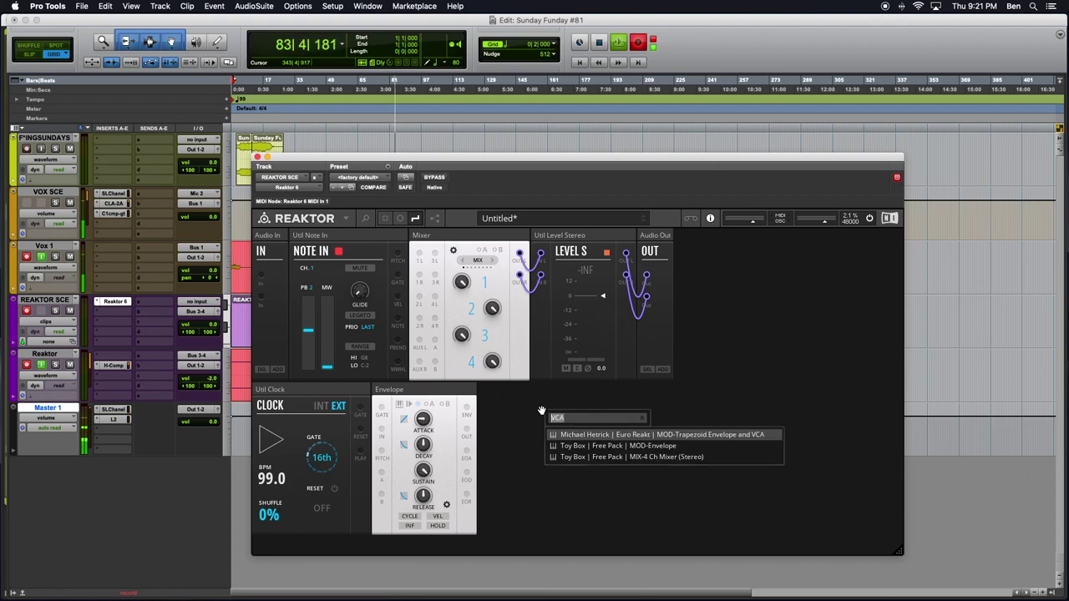
{"action": "type", "text": "Toy Box"}
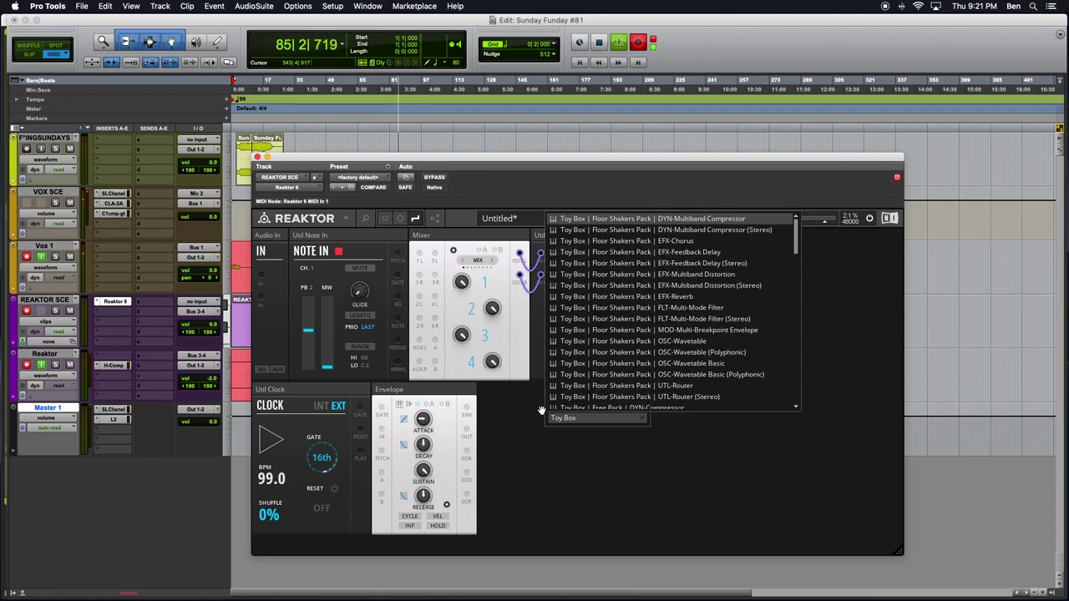
{"action": "type", "text": " VCA"}
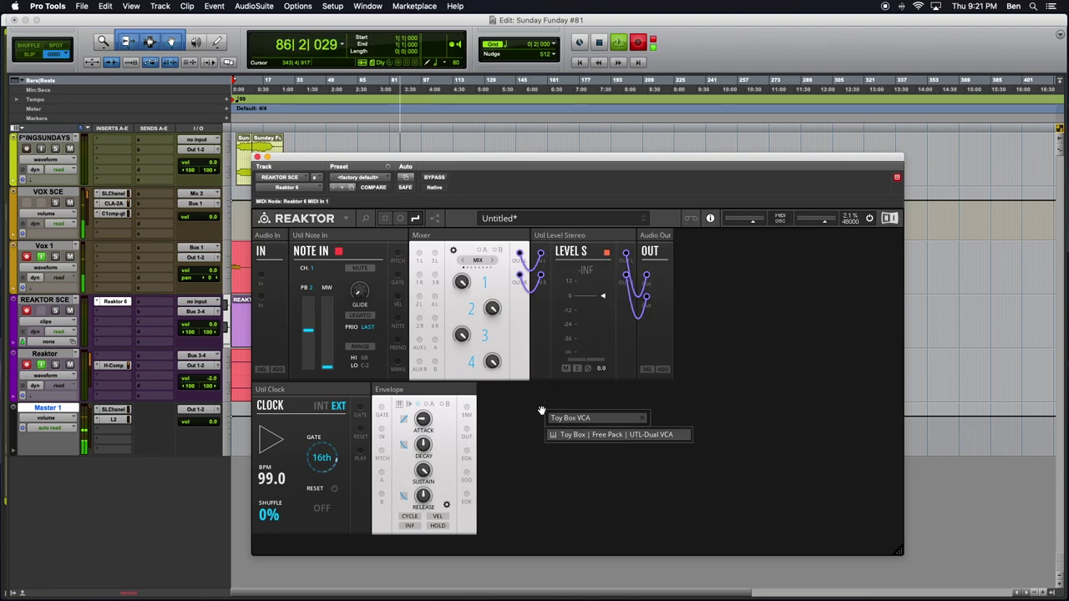
{"action": "left_click", "coordinate": [613, 435]}
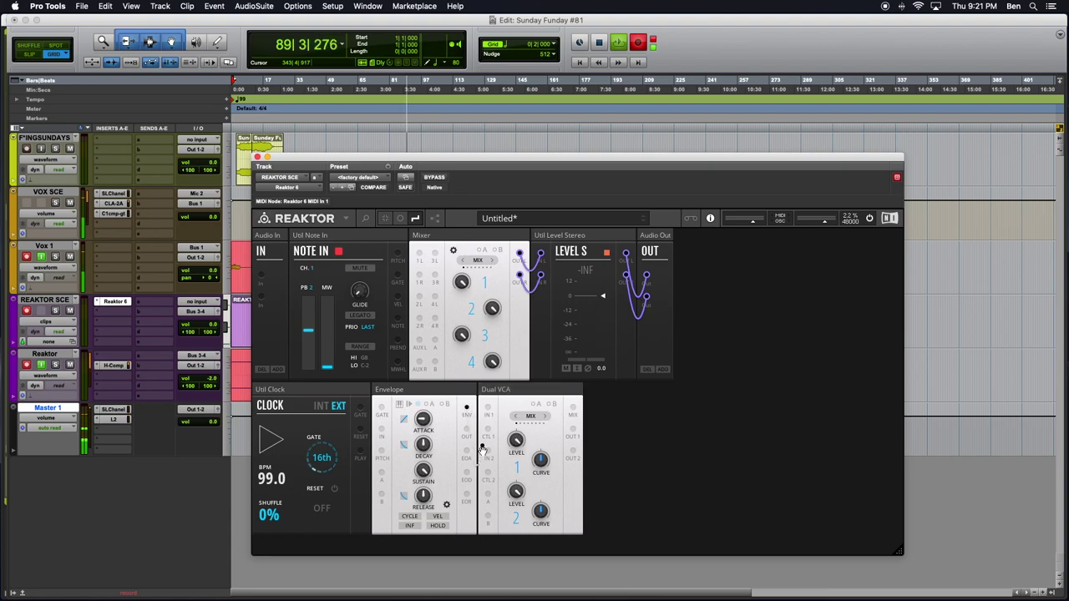
- Patch the Envelope's ENV output into the Dual VCA's A input and set both levels to 0 with modulation from A
{"action": "left_click", "coordinate": [488, 496]}
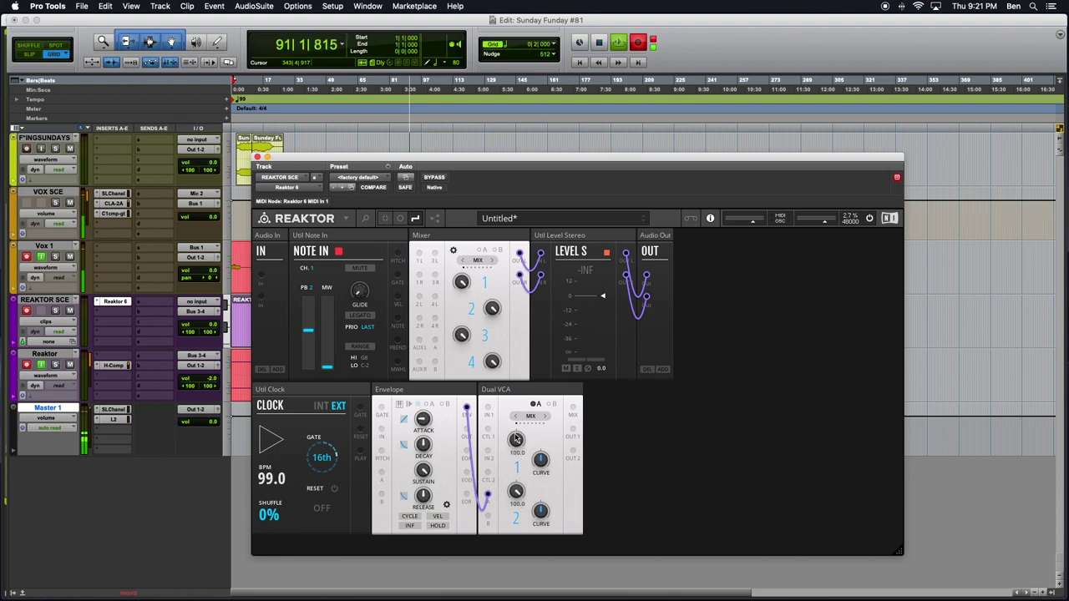
{"action": "mouse_move", "coordinate": [521, 507]}
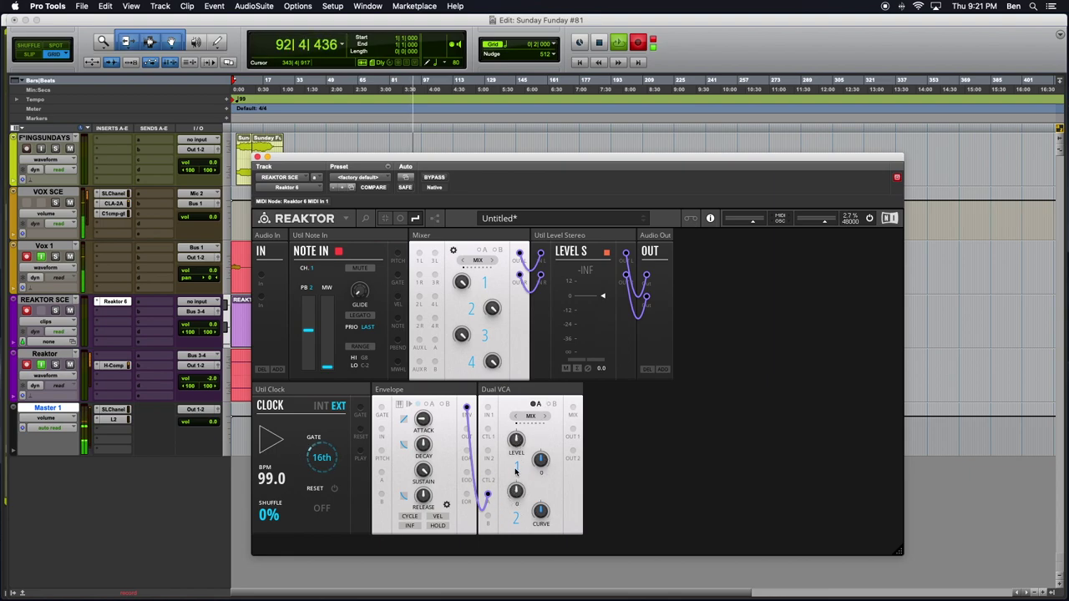
{"action": "left_click", "coordinate": [536, 405]}
{"action": "mouse_move", "coordinate": [529, 451]}
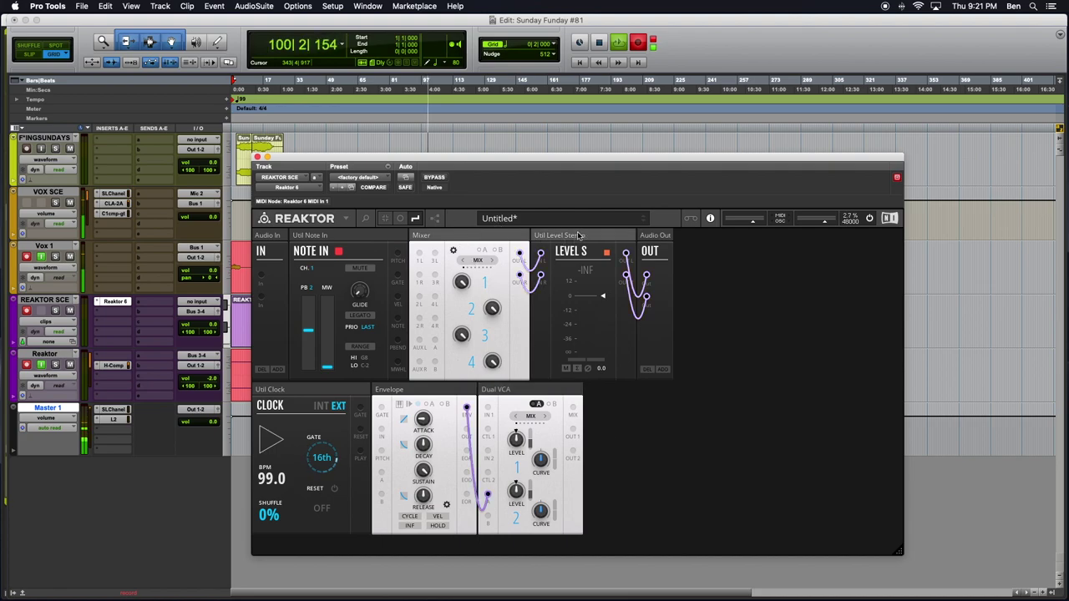
- Move the Mixer, Level and Out blocks beside the Dual VCA and patch its outputs 1 and 2 into Mixer channels 1 and 2, both sides
{"action": "left_click_drag", "start_coordinate": [477, 239], "coordinate": [650, 392]}
{"action": "left_click_drag", "start_coordinate": [575, 430], "coordinate": [576, 455]}
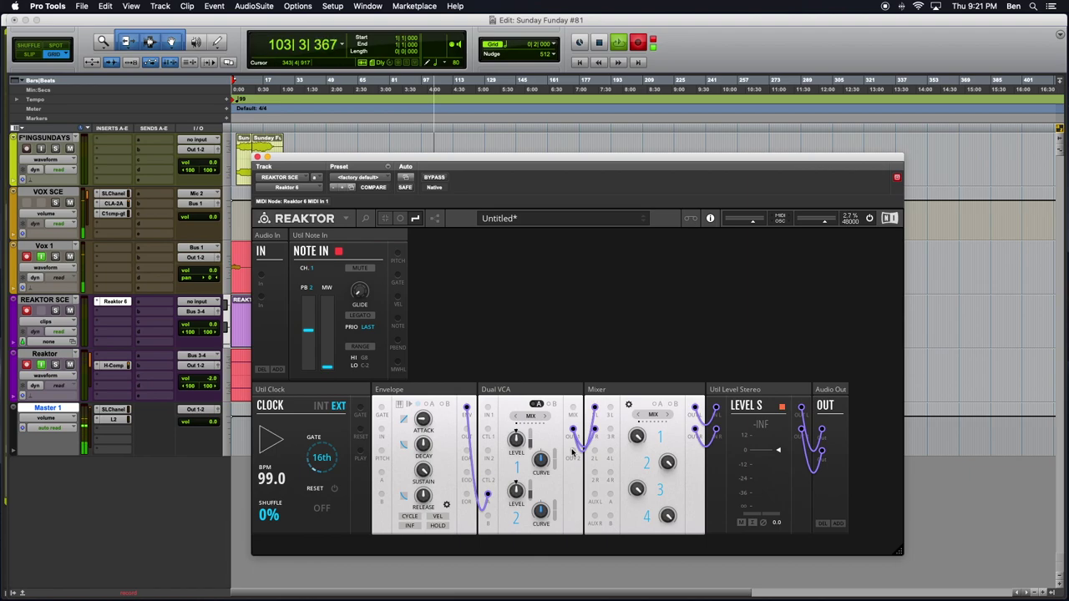
{"action": "left_click_drag", "start_coordinate": [594, 452], "coordinate": [594, 479]}
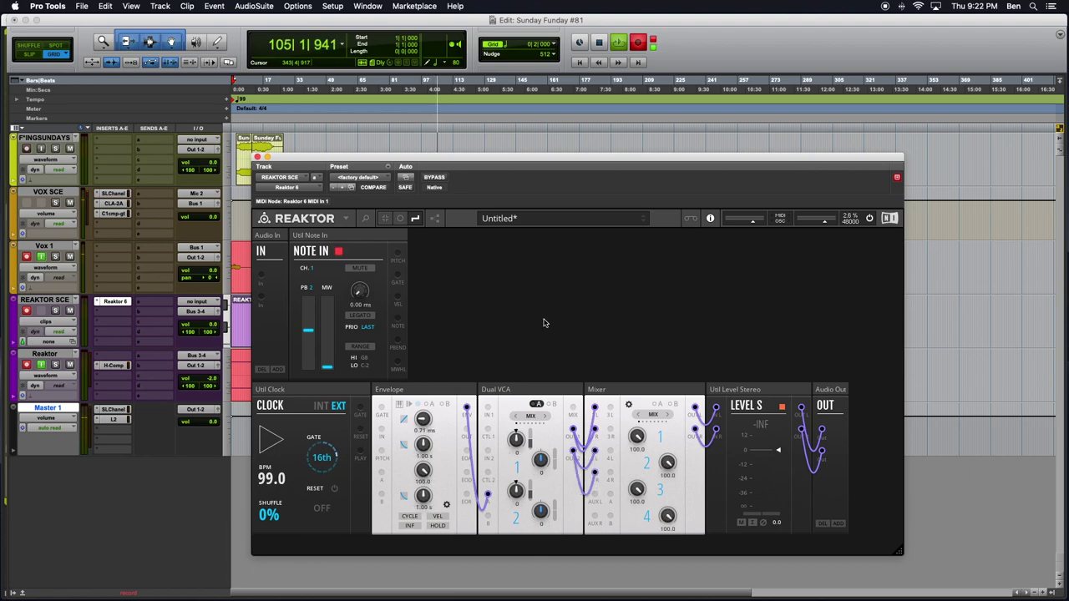
- Add the Toy Box Free Pack OSC-Mini Oscillator block and place it in the first row beside Note In
{"action": "double_click", "coordinate": [514, 344]}
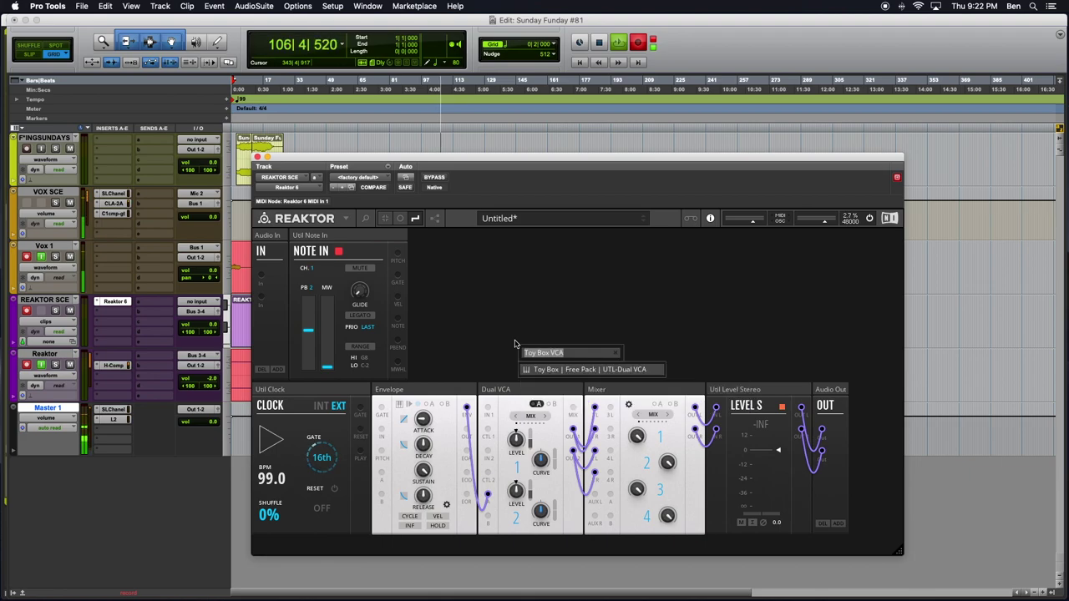
{"action": "type", "text": "Toy Box"}
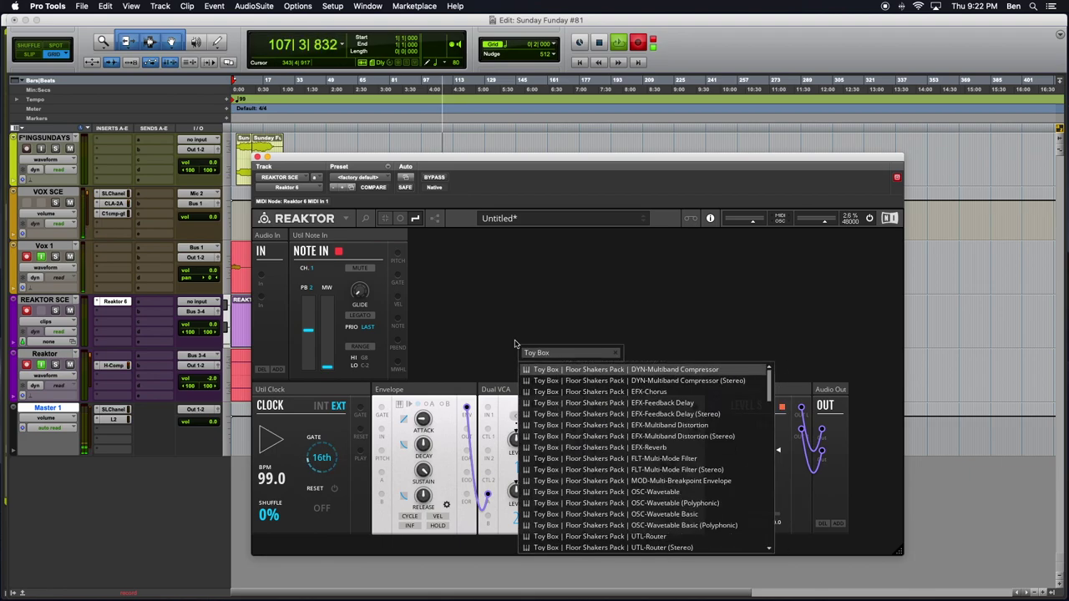
{"action": "type", "text": " OSC"}
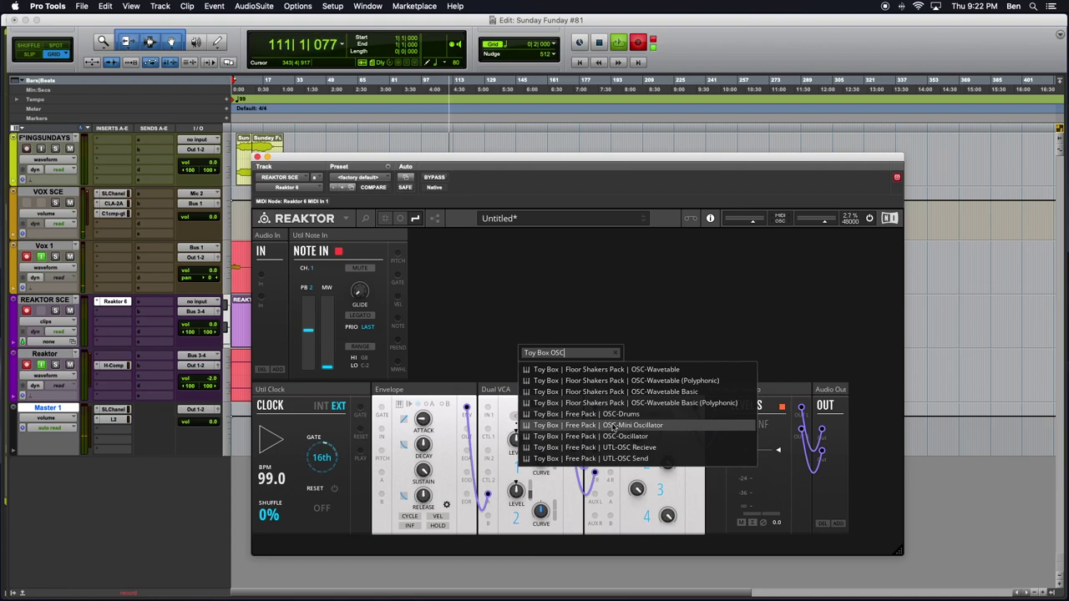
{"action": "key", "text": "Return"}
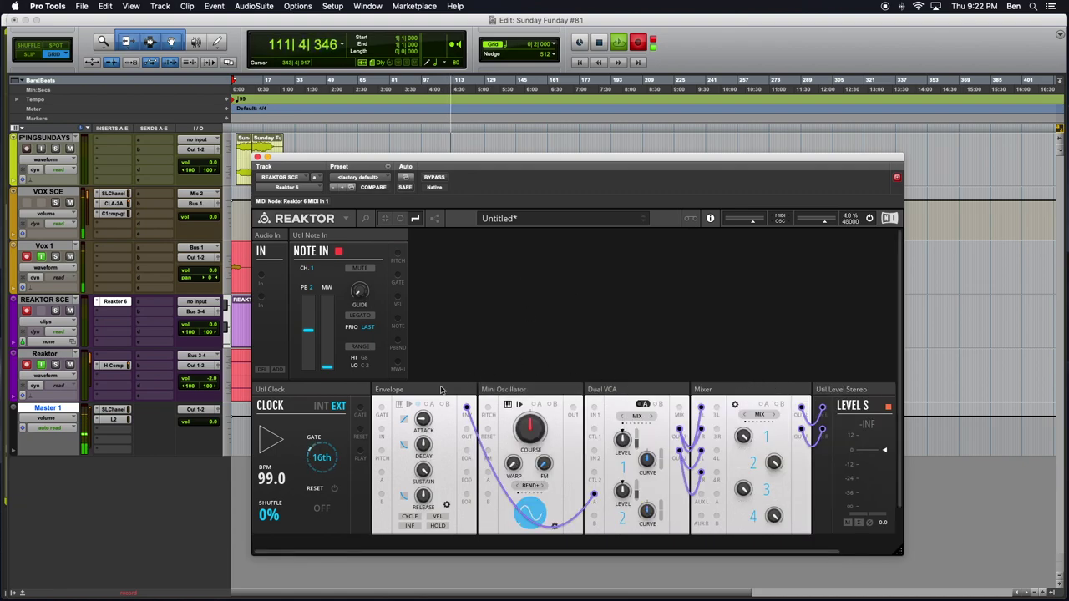
{"action": "left_click_drag", "start_coordinate": [589, 390], "coordinate": [592, 256]}
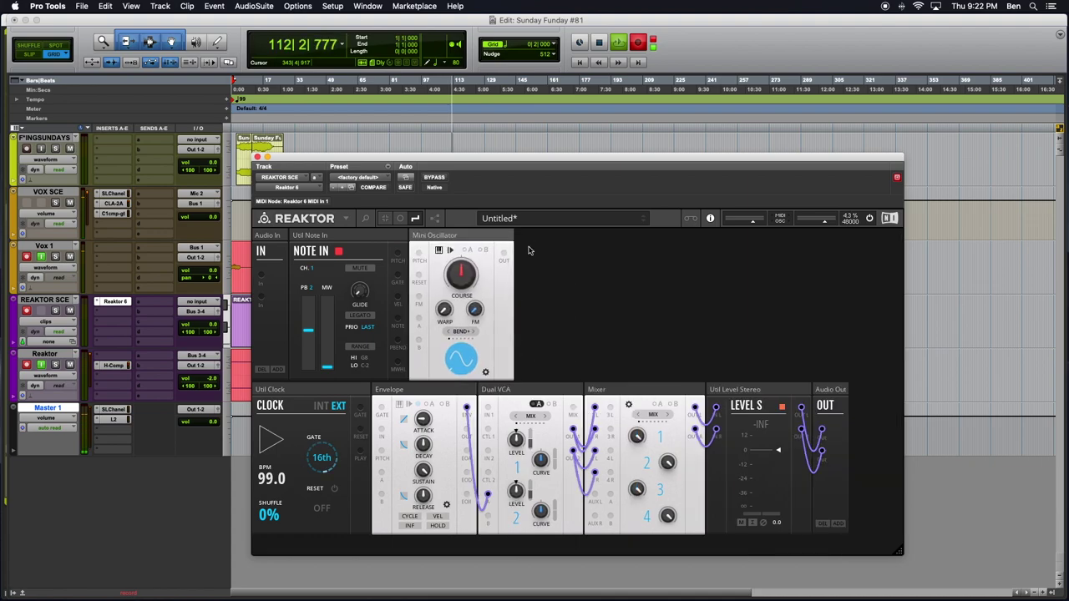
- Add the Toy Box Free Pack FLT-Mini Filter block to the first row beside the Mini Oscillator
{"action": "double_click", "coordinate": [592, 254]}
{"action": "type", "text": "TOY"}
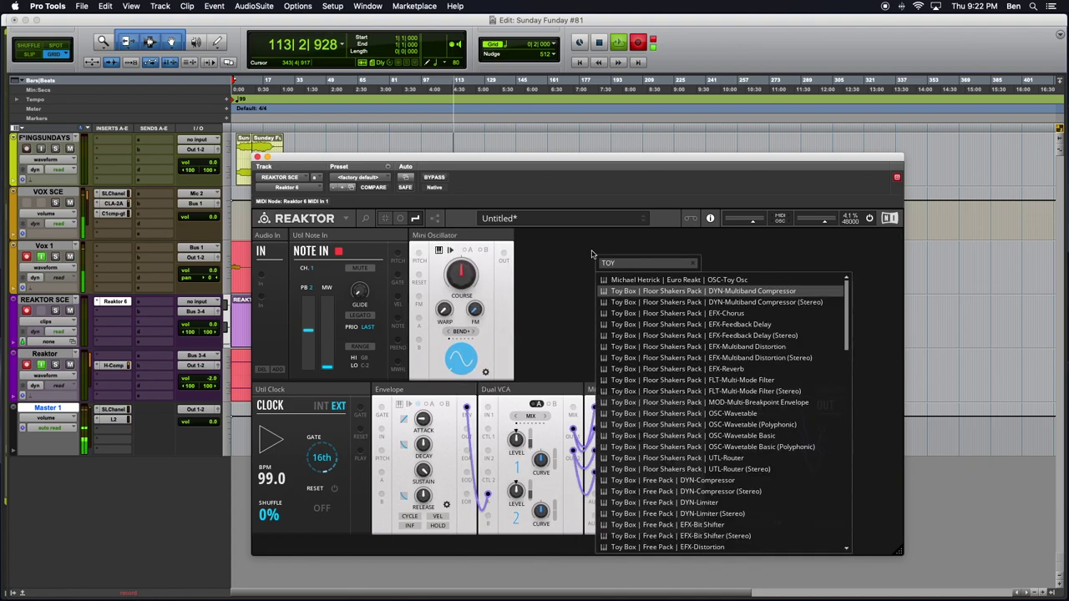
{"action": "type", "text": " BOX"}
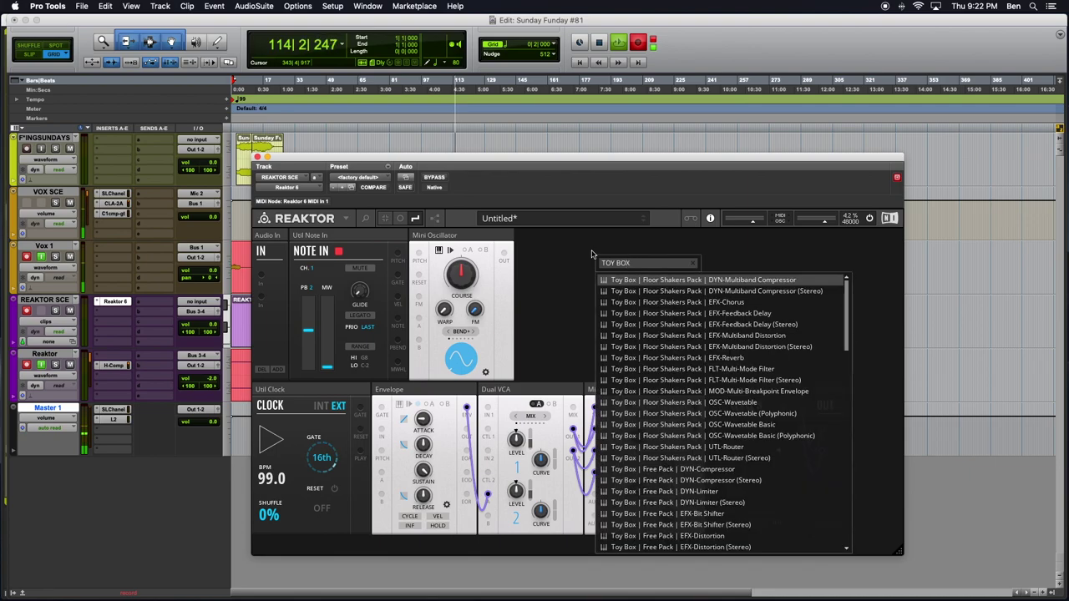
{"action": "type", "text": " FI"}
{"action": "key", "text": "BackSpace"}
{"action": "type", "text": "LT"}
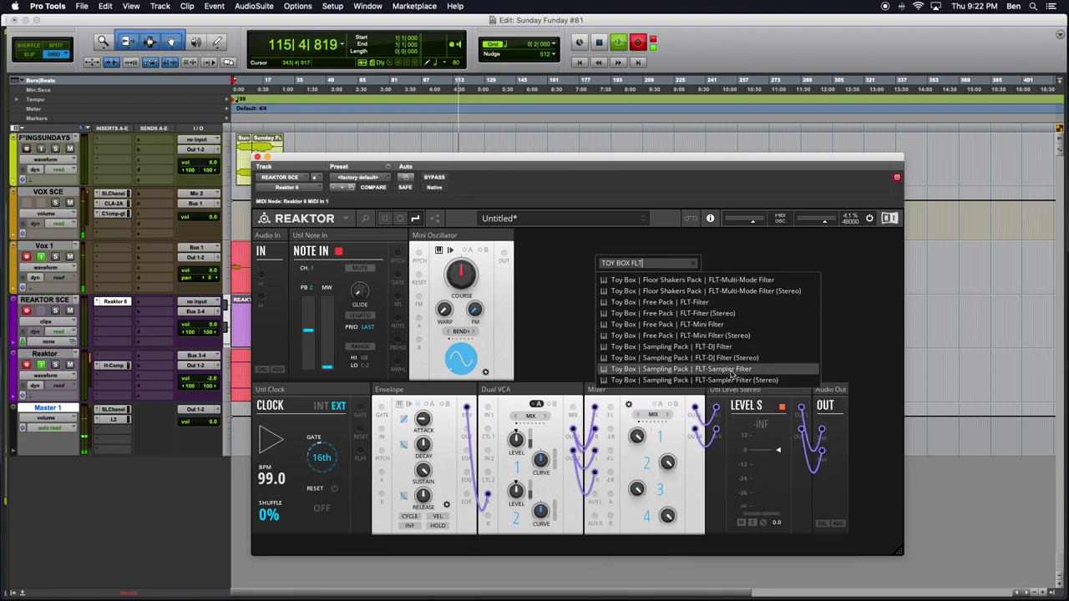
{"action": "left_click", "coordinate": [717, 325]}
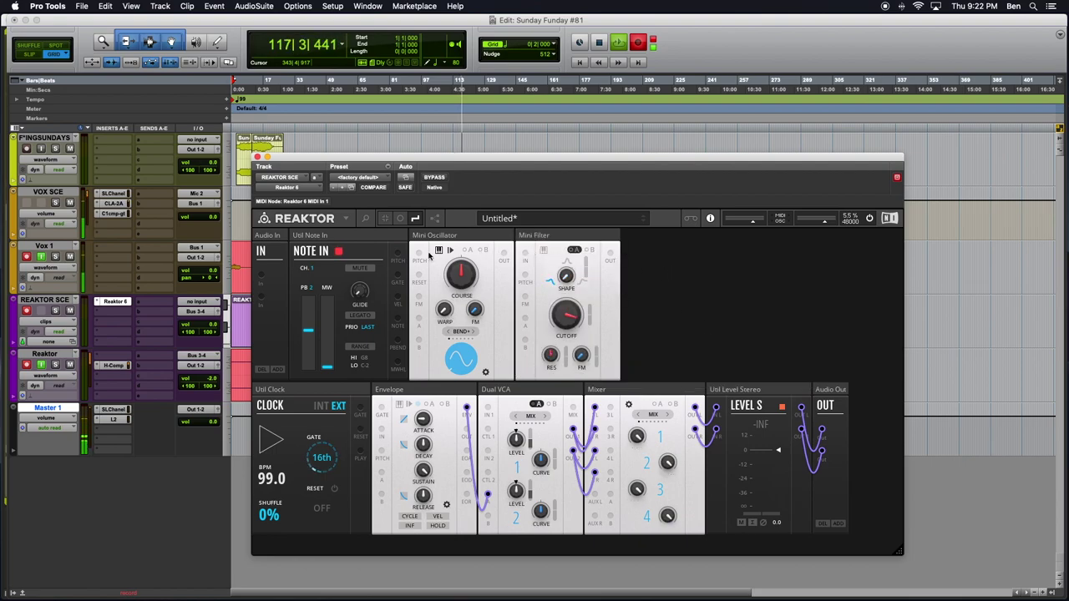
- Patch Note In's PITCH output into the Mini Oscillator's PITCH input and colour the cable red
{"action": "left_click_drag", "start_coordinate": [399, 255], "coordinate": [417, 259]}
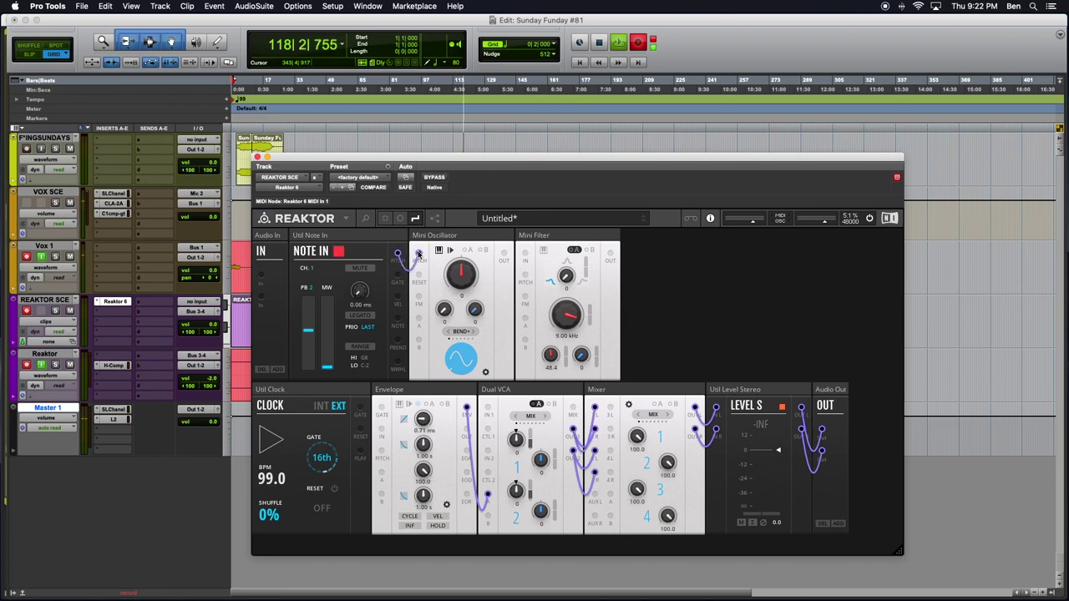
{"action": "right_click", "coordinate": [415, 249]}
{"action": "mouse_move", "coordinate": [434, 251]}
{"action": "left_click", "coordinate": [505, 264]}
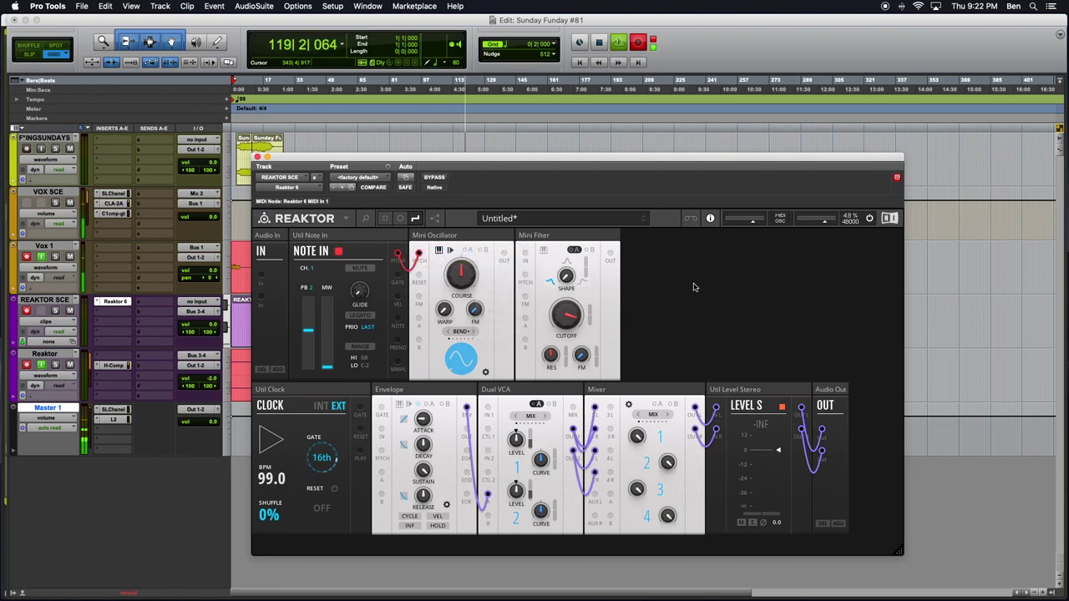
- Patch the Mini Oscillator into the Mini Filter with a purple cable and the filter's output into the Dual VCA's IN 1
{"action": "mouse_move", "coordinate": [504, 252]}
{"action": "left_mouse_down"}
{"action": "mouse_move", "coordinate": [555, 255]}
{"action": "mouse_move", "coordinate": [518, 255]}
{"action": "left_mouse_up"}
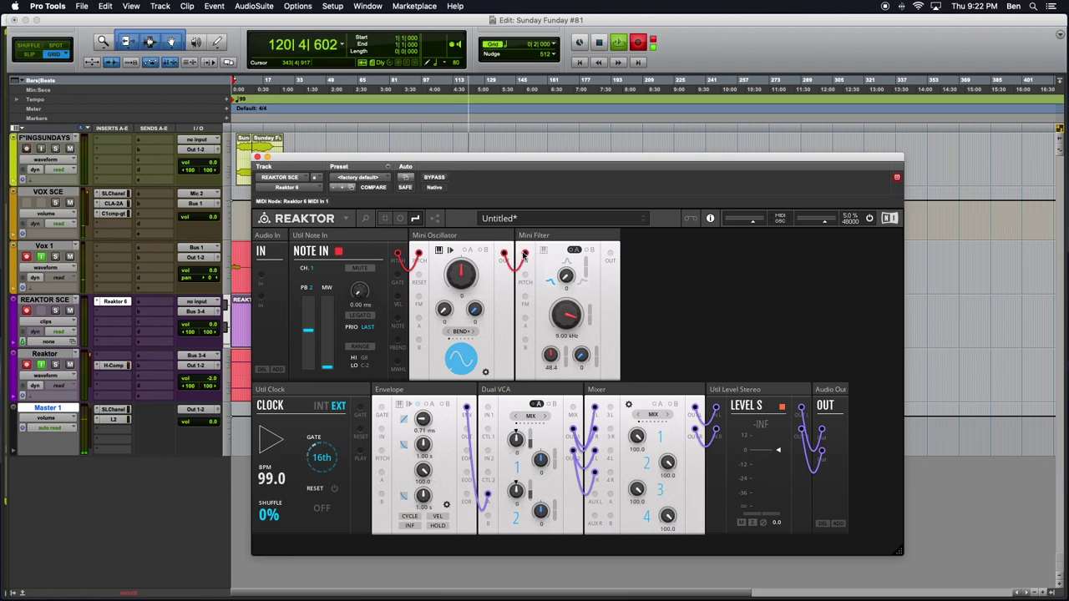
{"action": "right_click", "coordinate": [520, 252]}
{"action": "mouse_move", "coordinate": [543, 253]}
{"action": "left_click", "coordinate": [603, 323]}
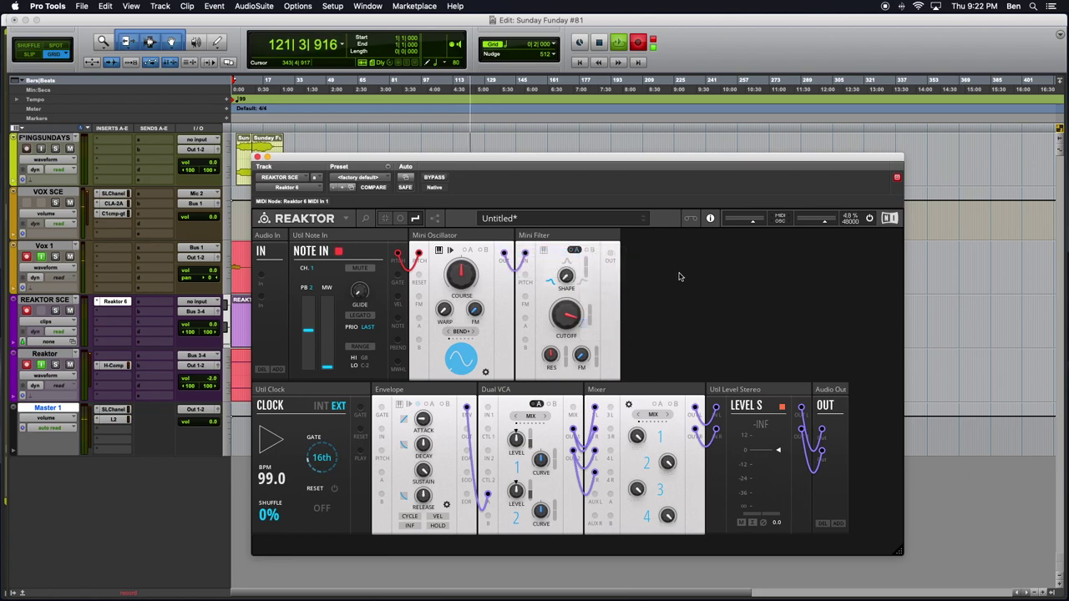
{"action": "left_click_drag", "start_coordinate": [610, 253], "coordinate": [489, 407]}
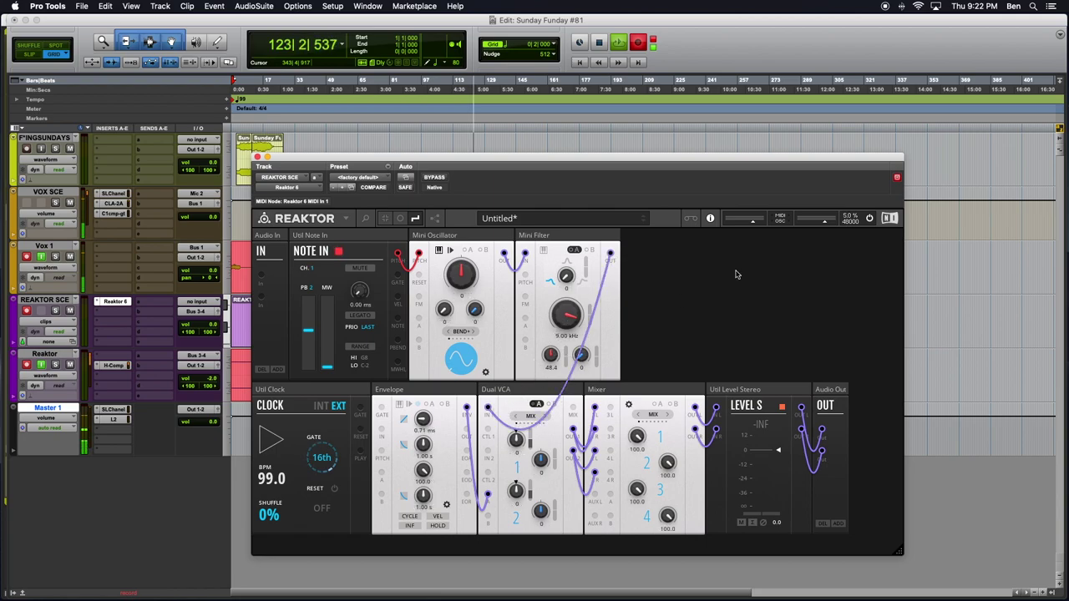
- Search the block library for Euro Reakt and look through the whole list of matching blocks
{"action": "double_click", "coordinate": [661, 273]}
{"action": "type", "text": "Euro Reakt"}
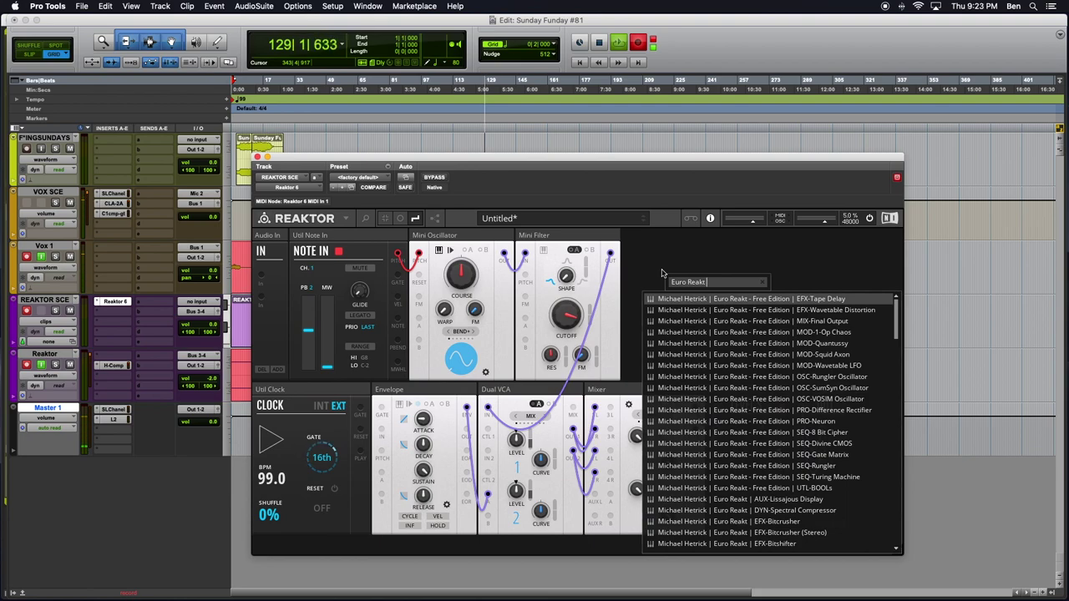
{"action": "scroll", "coordinate": [802, 388], "scroll_direction": "down", "scroll_amount": 7}
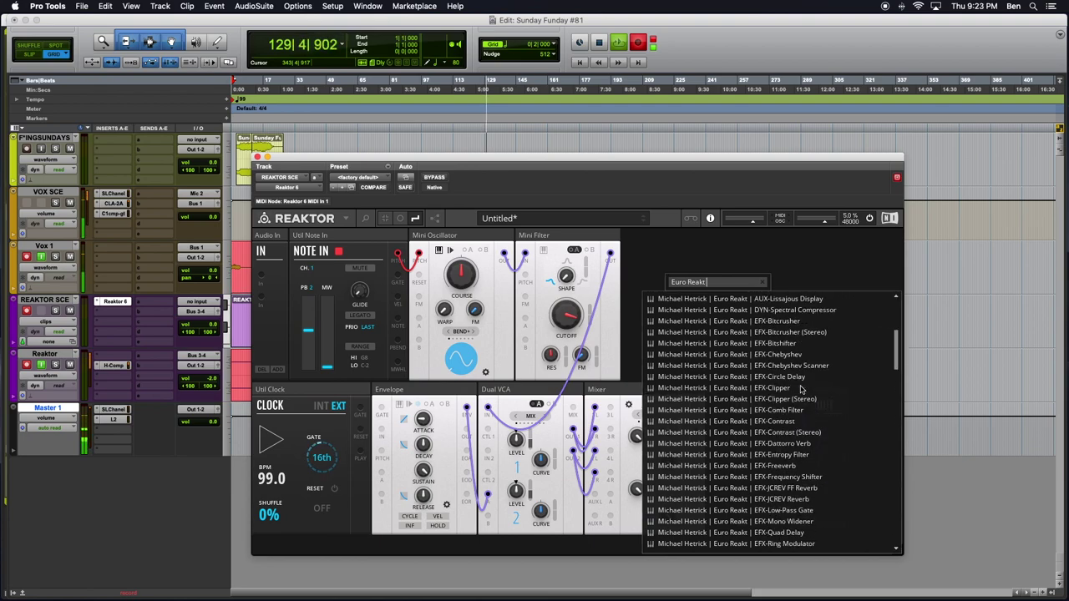
{"action": "scroll", "coordinate": [793, 389], "scroll_direction": "up", "scroll_amount": 6}
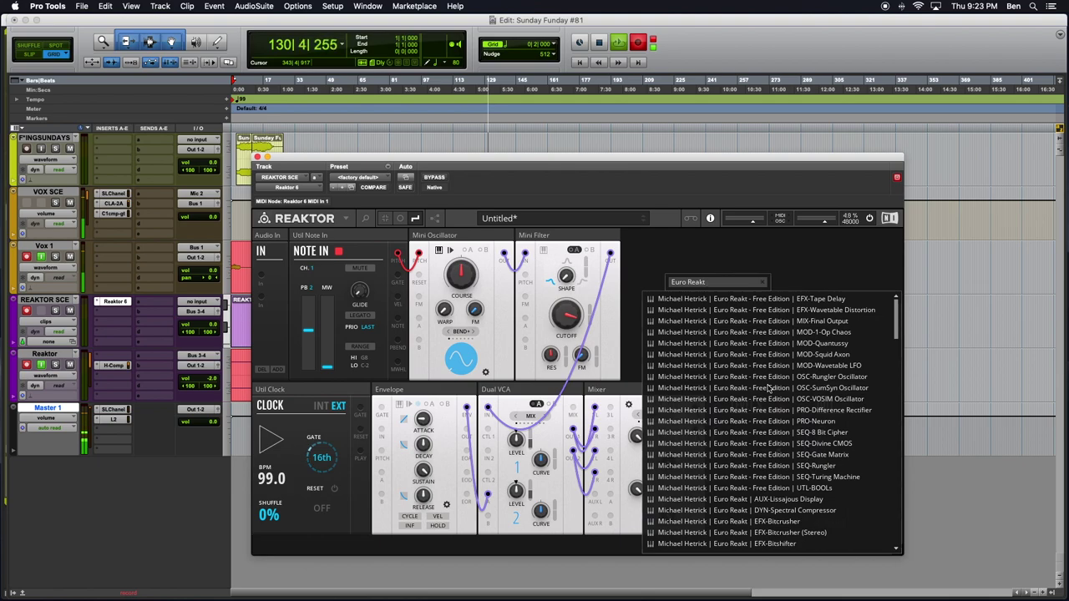
{"action": "scroll", "coordinate": [769, 389], "scroll_direction": "up", "scroll_amount": 1}
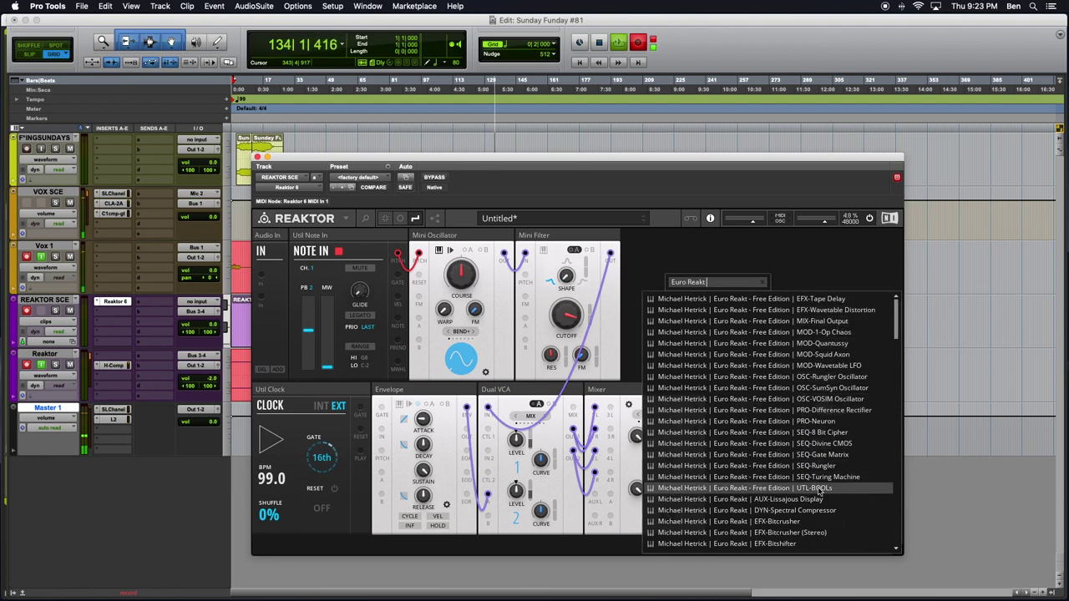
{"action": "scroll", "coordinate": [825, 453], "scroll_direction": "down", "scroll_amount": 1}
{"action": "scroll", "coordinate": [823, 450], "scroll_direction": "down", "scroll_amount": 7}
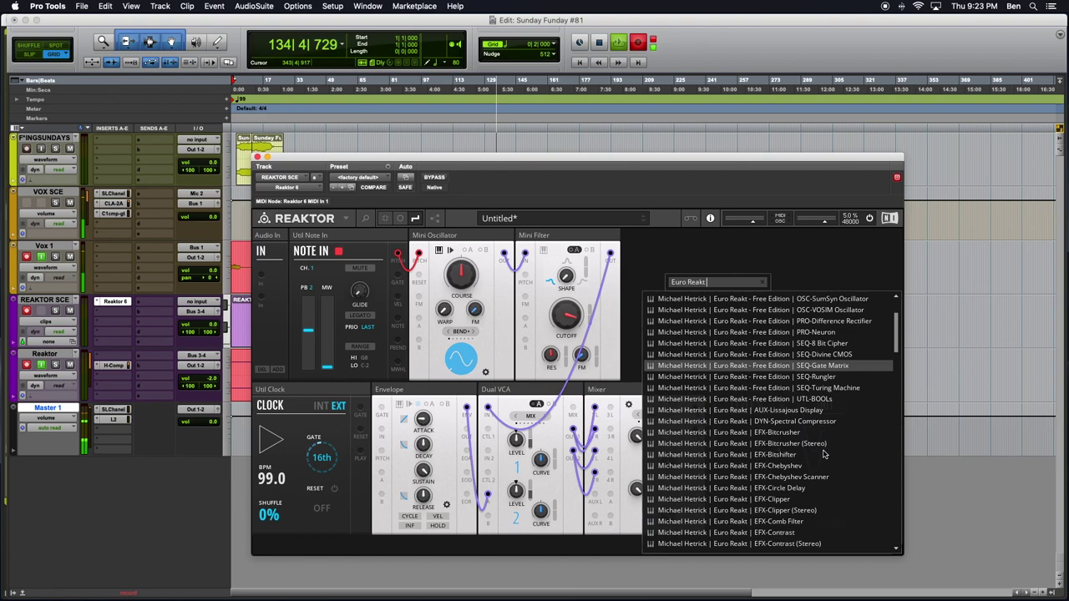
{"action": "scroll", "coordinate": [816, 439], "scroll_direction": "down", "scroll_amount": 9}
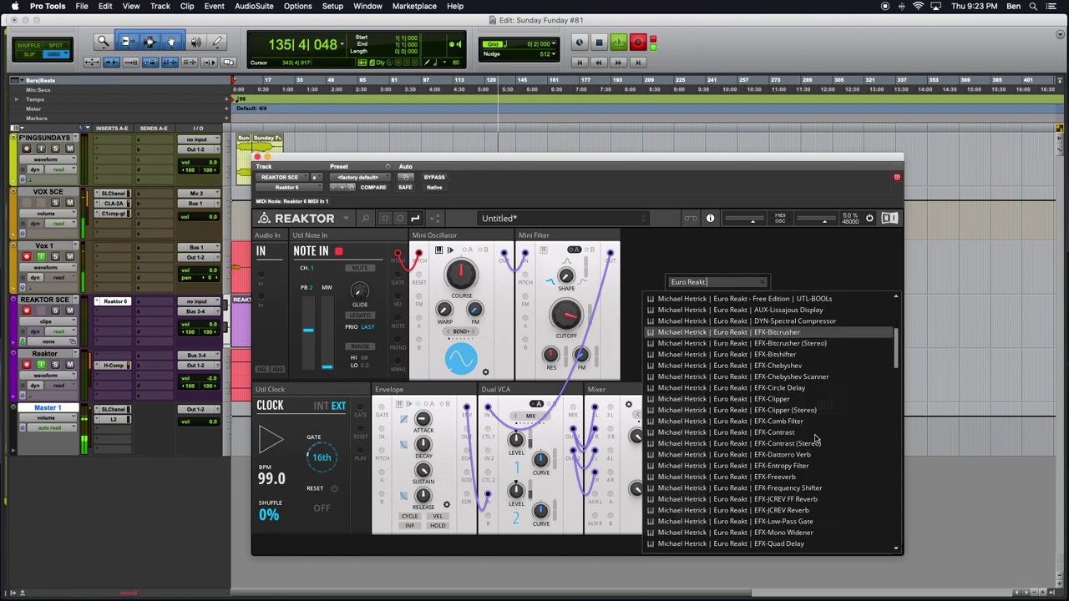
{"action": "scroll", "coordinate": [816, 438], "scroll_direction": "down", "scroll_amount": 6}
{"action": "scroll", "coordinate": [816, 438], "scroll_direction": "down", "scroll_amount": 11}
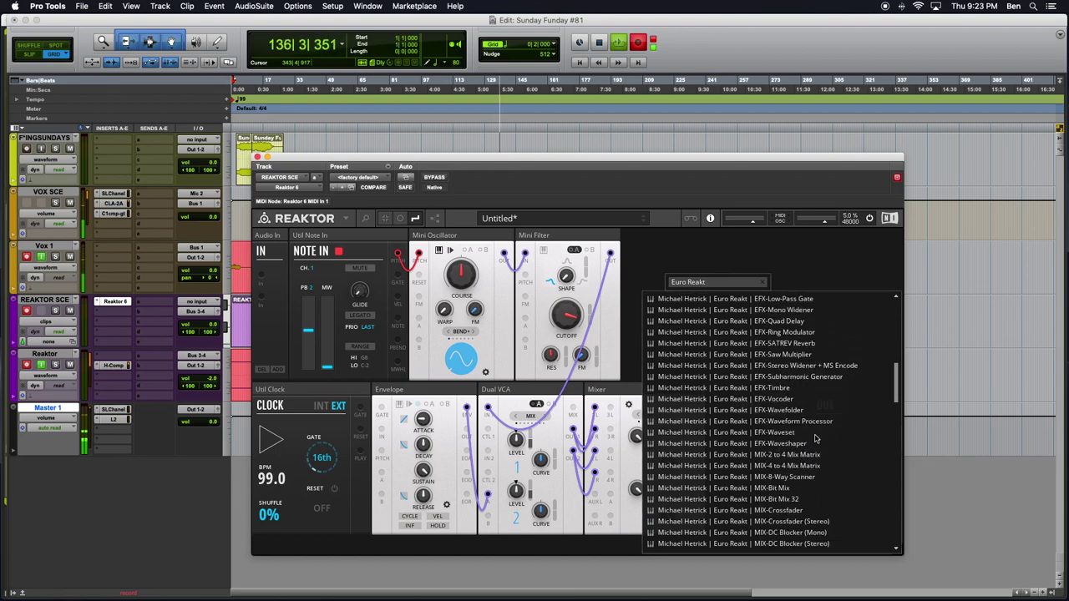
{"action": "scroll", "coordinate": [816, 439], "scroll_direction": "down", "scroll_amount": 2}
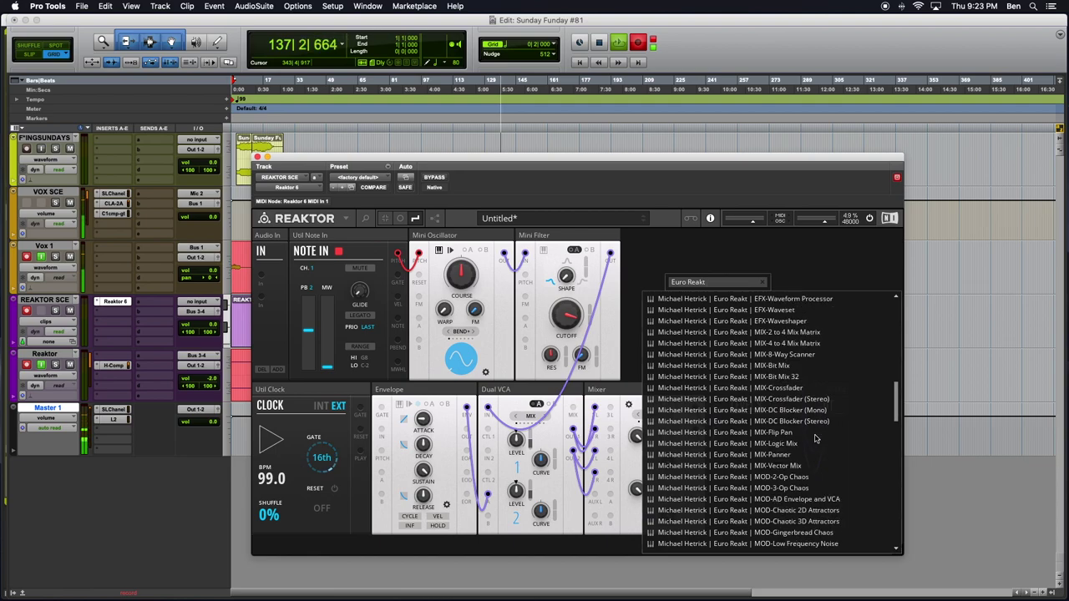
{"action": "scroll", "coordinate": [816, 438], "scroll_direction": "down", "scroll_amount": 7}
{"action": "scroll", "coordinate": [816, 438], "scroll_direction": "down", "scroll_amount": 11}
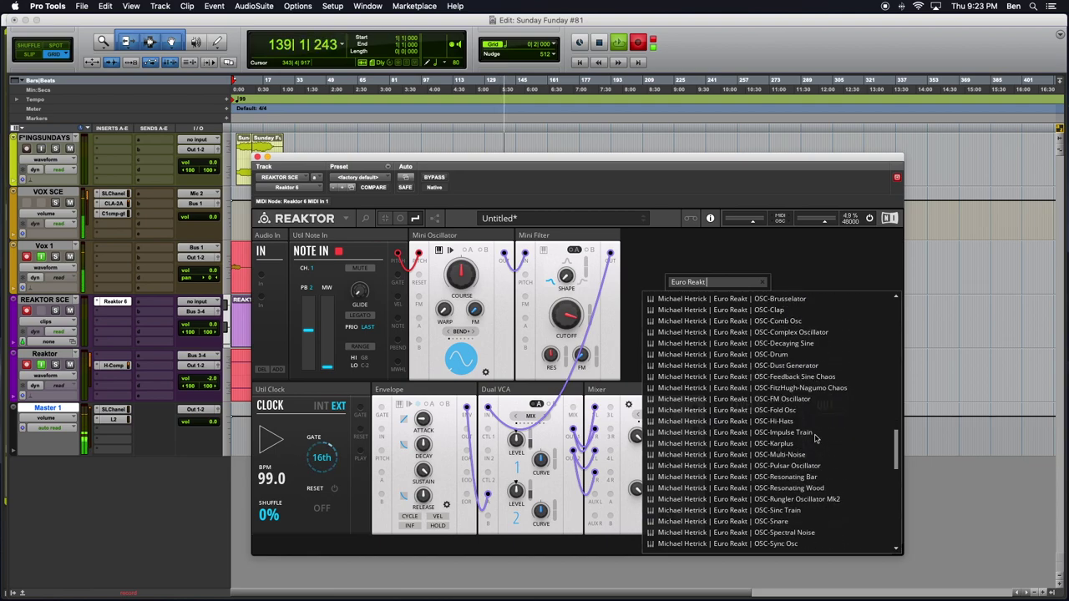
{"action": "scroll", "coordinate": [816, 438], "scroll_direction": "down", "scroll_amount": 7}
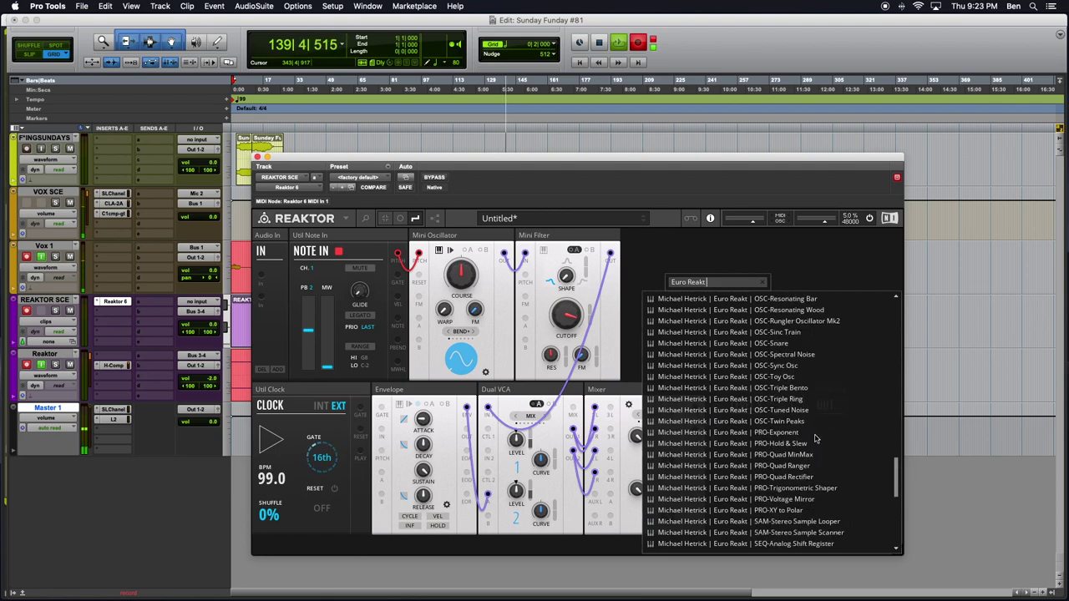
{"action": "scroll", "coordinate": [816, 438], "scroll_direction": "down", "scroll_amount": 20}
{"action": "scroll", "coordinate": [816, 439], "scroll_direction": "down", "scroll_amount": 10}
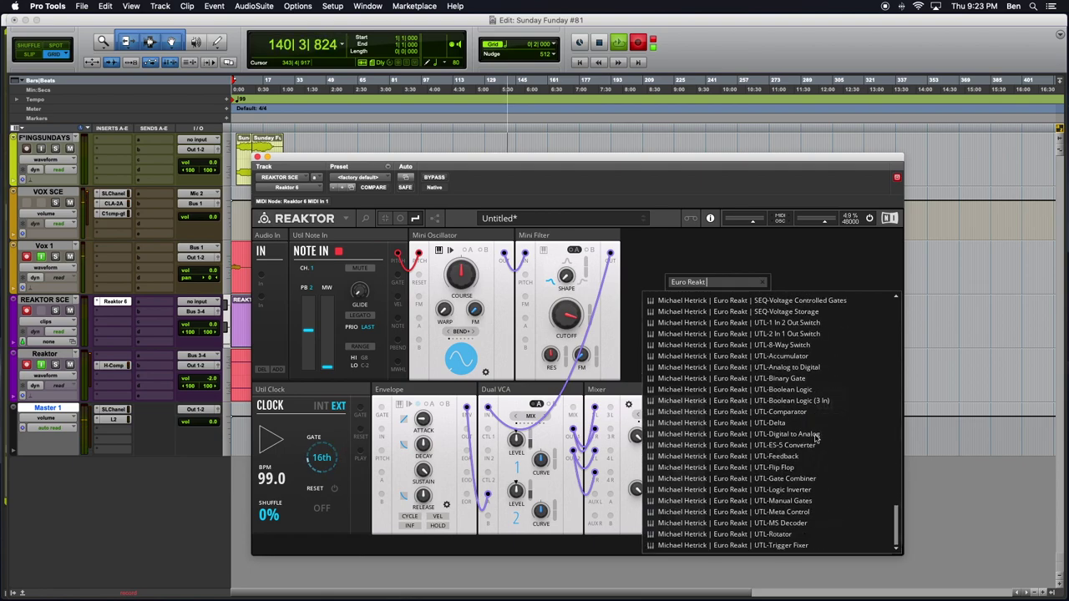
{"action": "scroll", "coordinate": [816, 434], "scroll_direction": "down", "scroll_amount": 15}
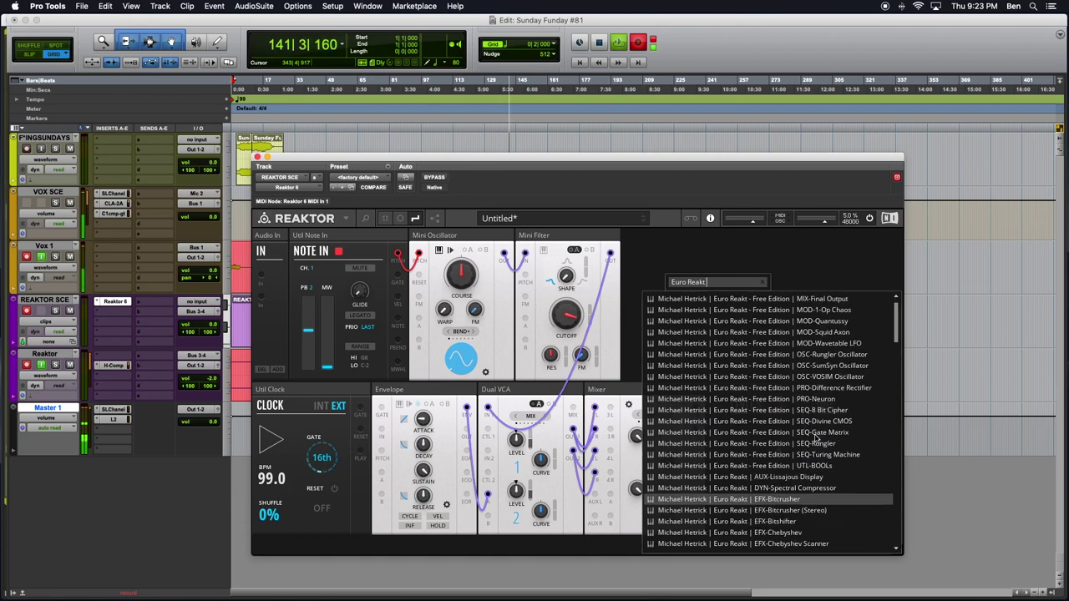
- Add the Euro Reakt OSC-Complex Oscillator block to the first row beside the Mini Filter
{"action": "scroll", "coordinate": [816, 438], "scroll_direction": "down", "scroll_amount": 20}
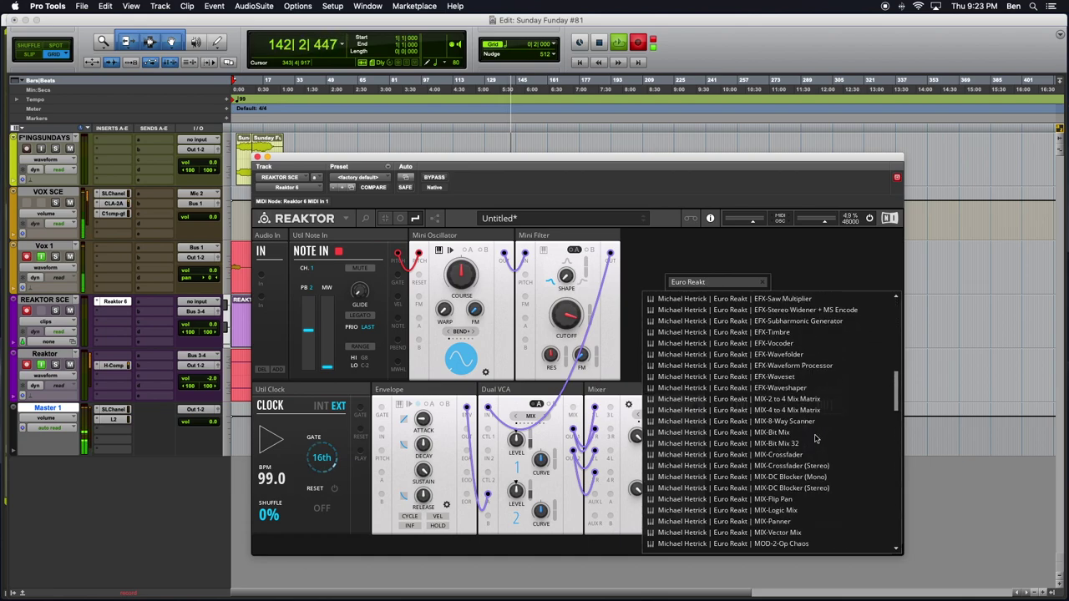
{"action": "scroll", "coordinate": [816, 438], "scroll_direction": "down", "scroll_amount": 6}
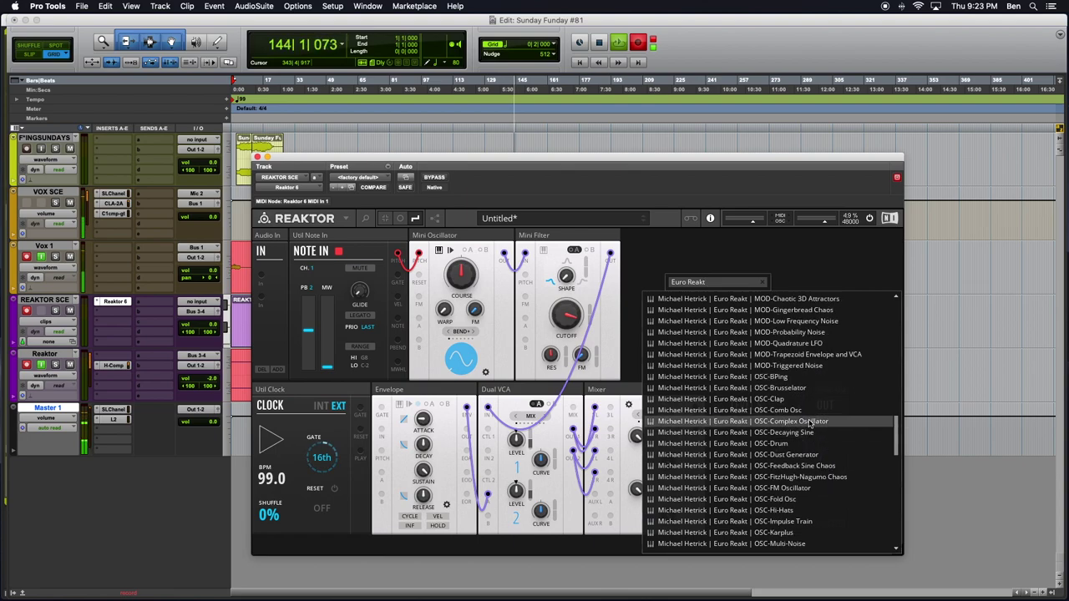
{"action": "scroll", "coordinate": [781, 488], "scroll_direction": "down", "scroll_amount": 2}
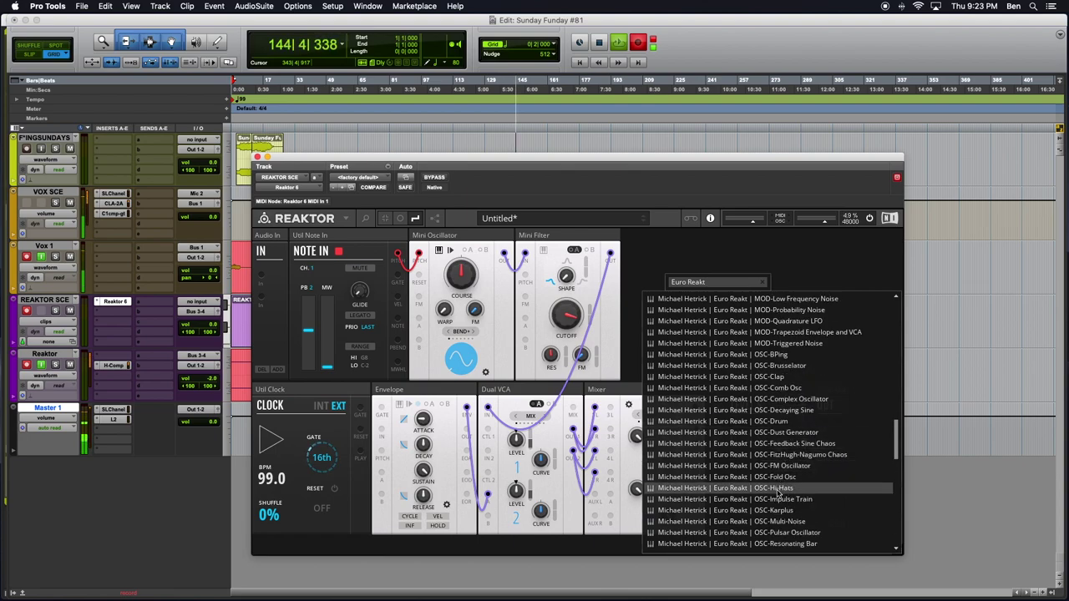
{"action": "scroll", "coordinate": [778, 493], "scroll_direction": "down", "scroll_amount": 1}
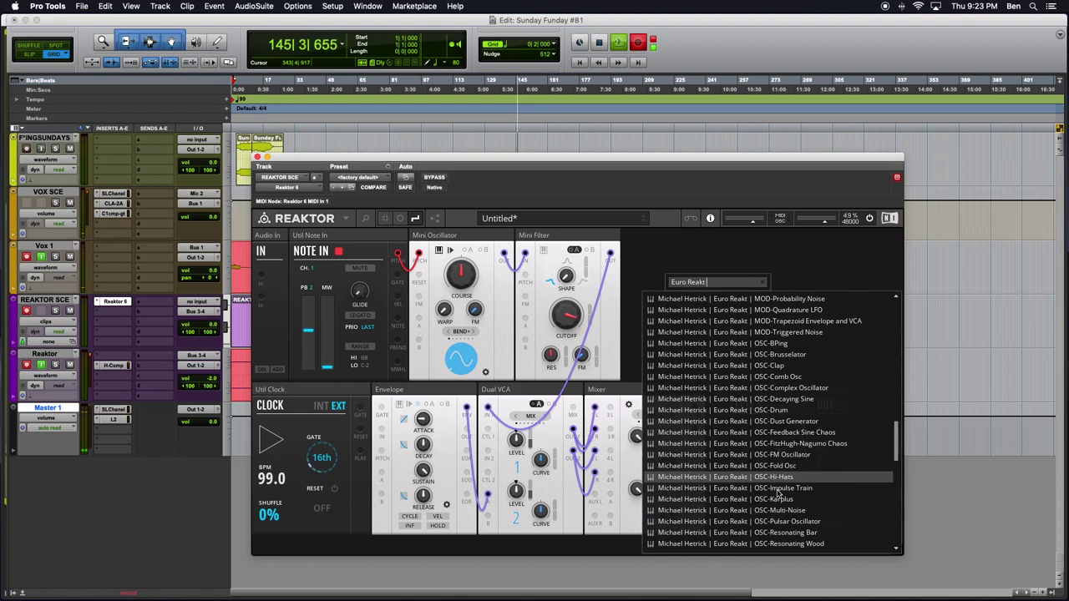
{"action": "scroll", "coordinate": [779, 491], "scroll_direction": "down", "scroll_amount": 2}
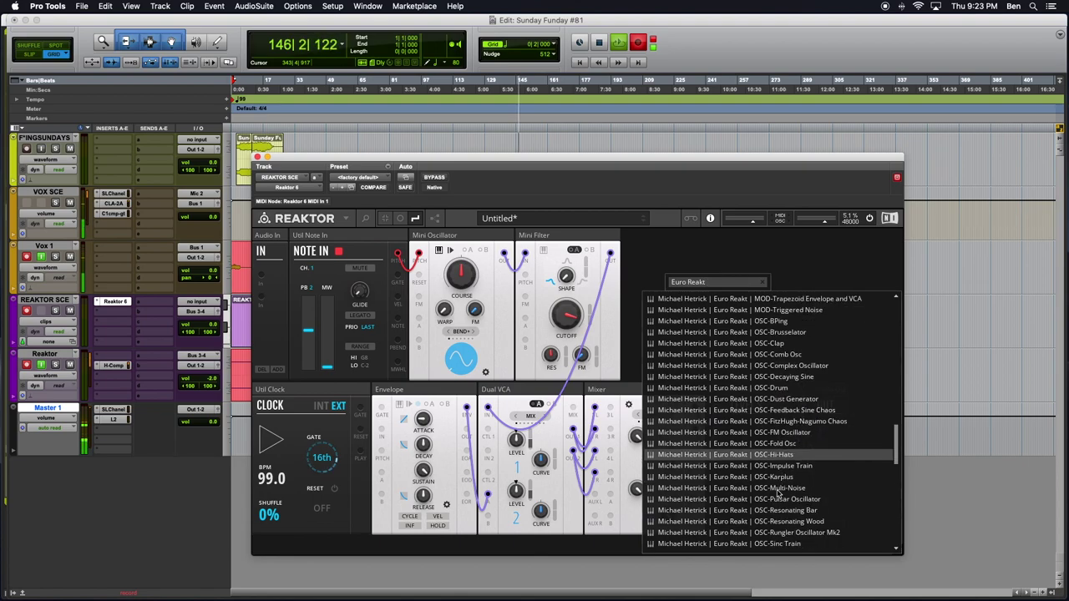
{"action": "left_click", "coordinate": [791, 368]}
{"action": "scroll", "coordinate": [768, 233], "scroll_direction": "right", "scroll_amount": 2}
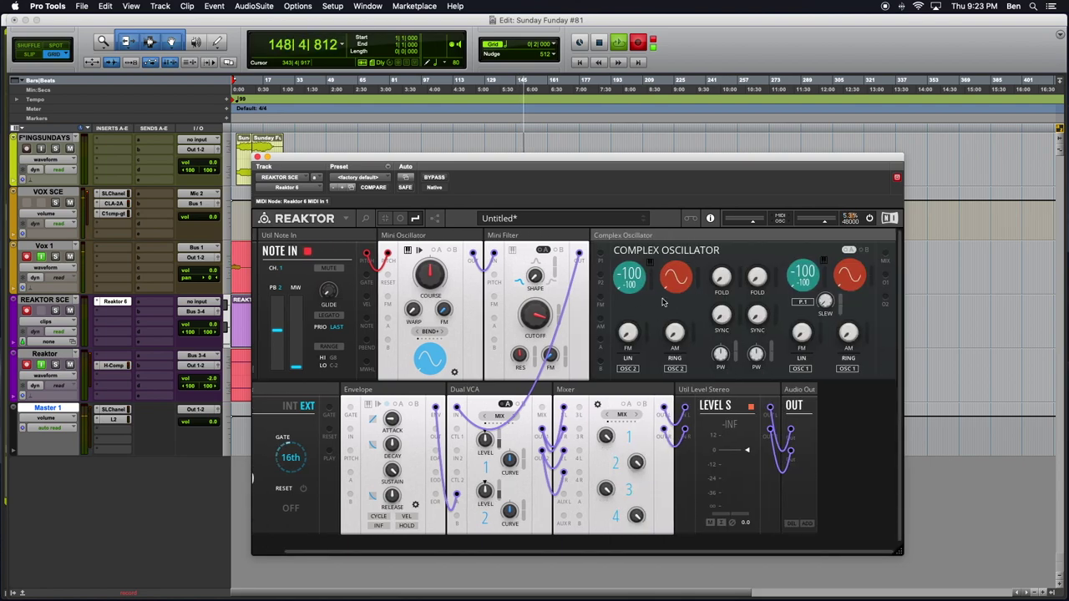
- Read the Complex Oscillator's description and add the Euro Reakt MIX-Logic Mix block to the second row after Audio Out
{"action": "mouse_move", "coordinate": [705, 237]}
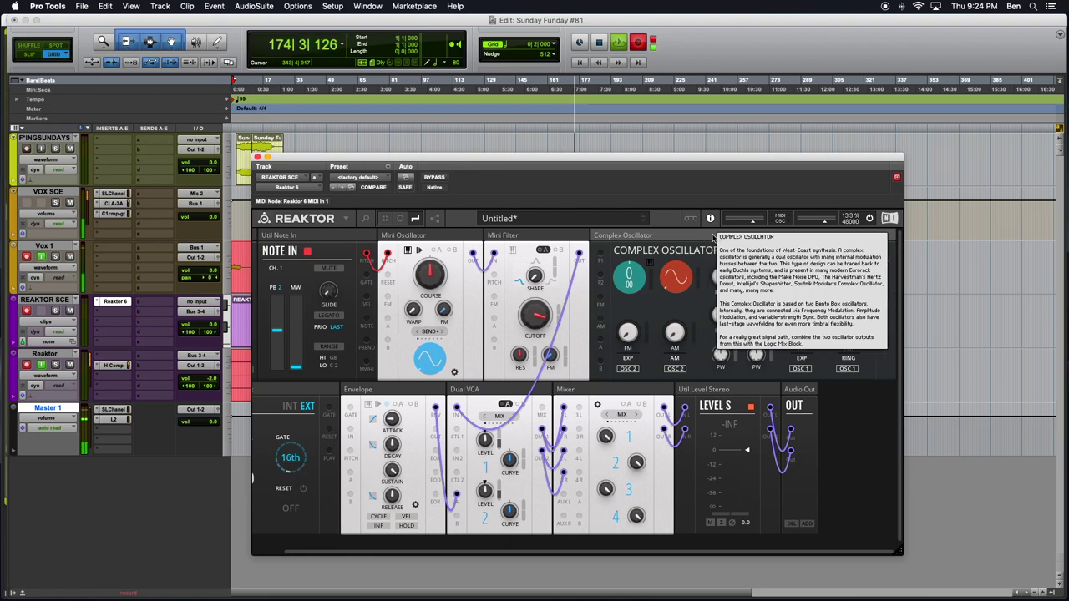
{"action": "double_click", "coordinate": [827, 433]}
{"action": "type", "text": "Logic Mix"}
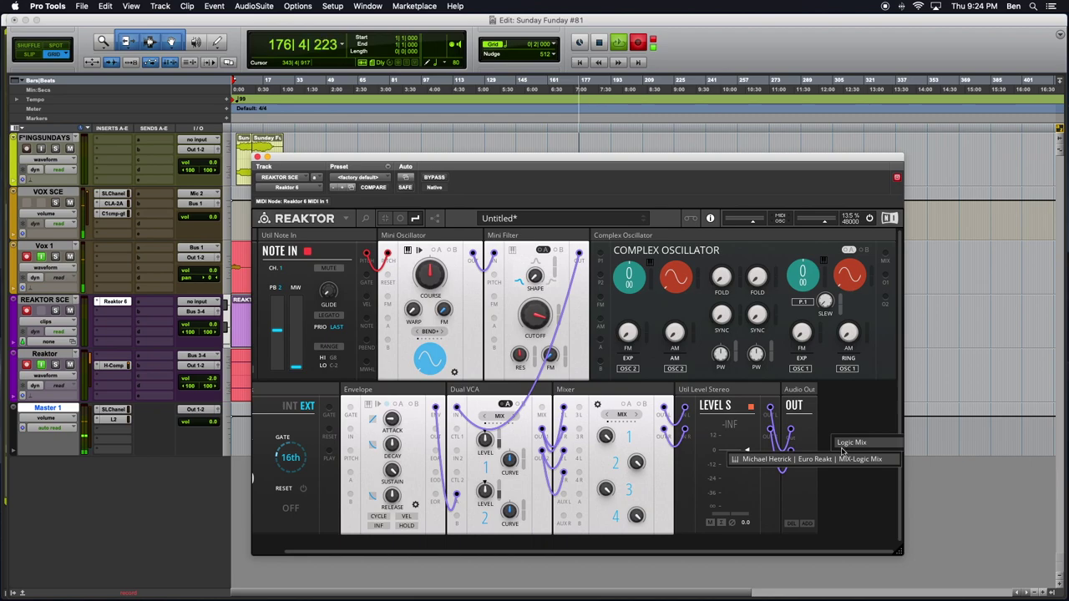
{"action": "double_click", "coordinate": [841, 455]}
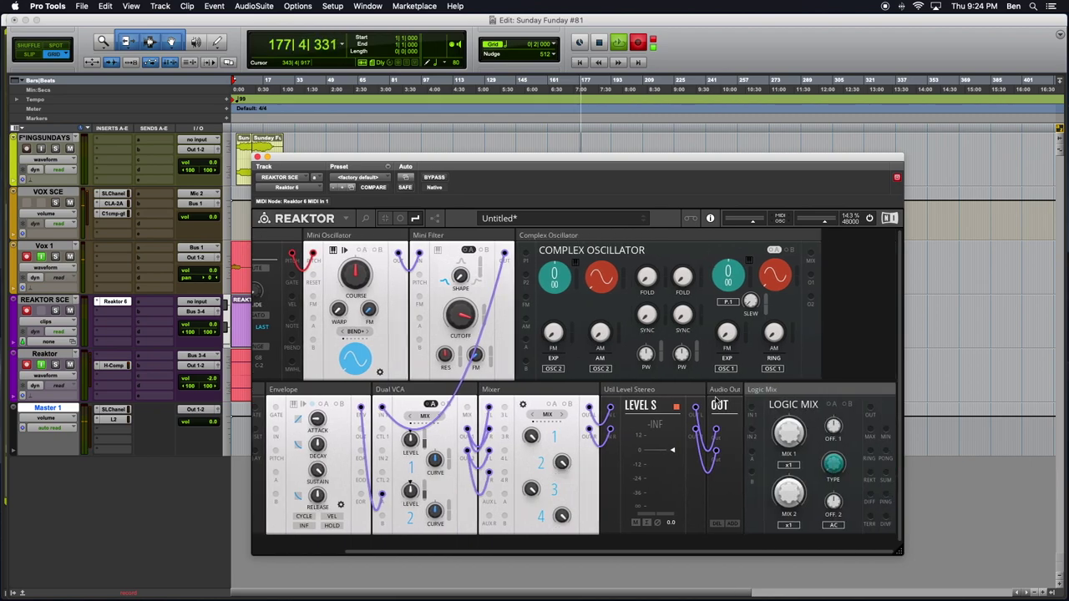
- Patch the Complex Oscillator's O1 and O2 outputs into Logic Mix's IN 1 and IN 2, and move Logic Mix beside it in the first row
{"action": "mouse_move", "coordinate": [795, 393]}
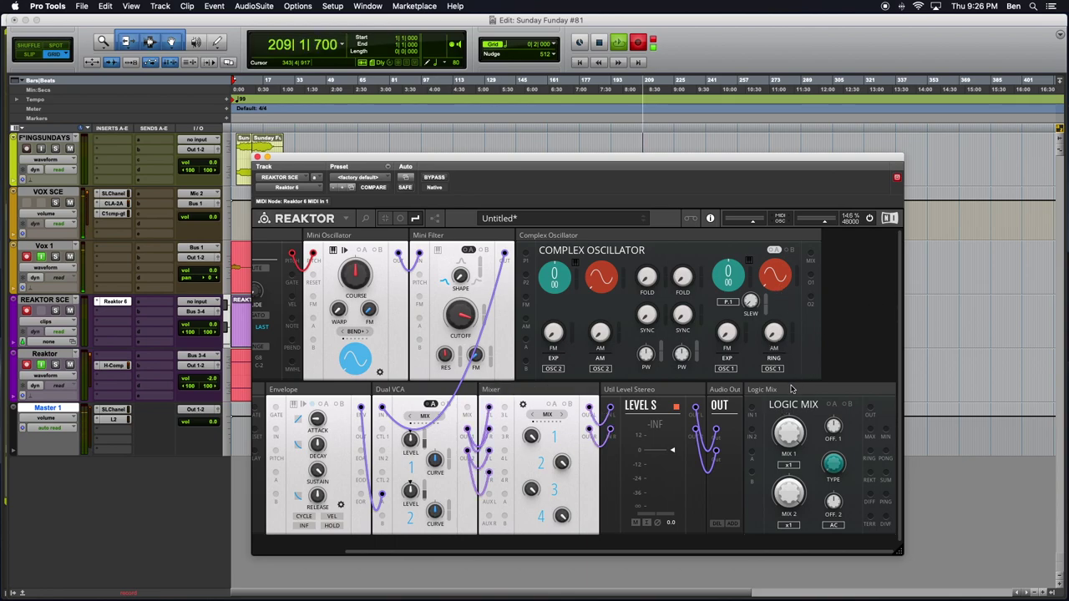
{"action": "mouse_move", "coordinate": [777, 234]}
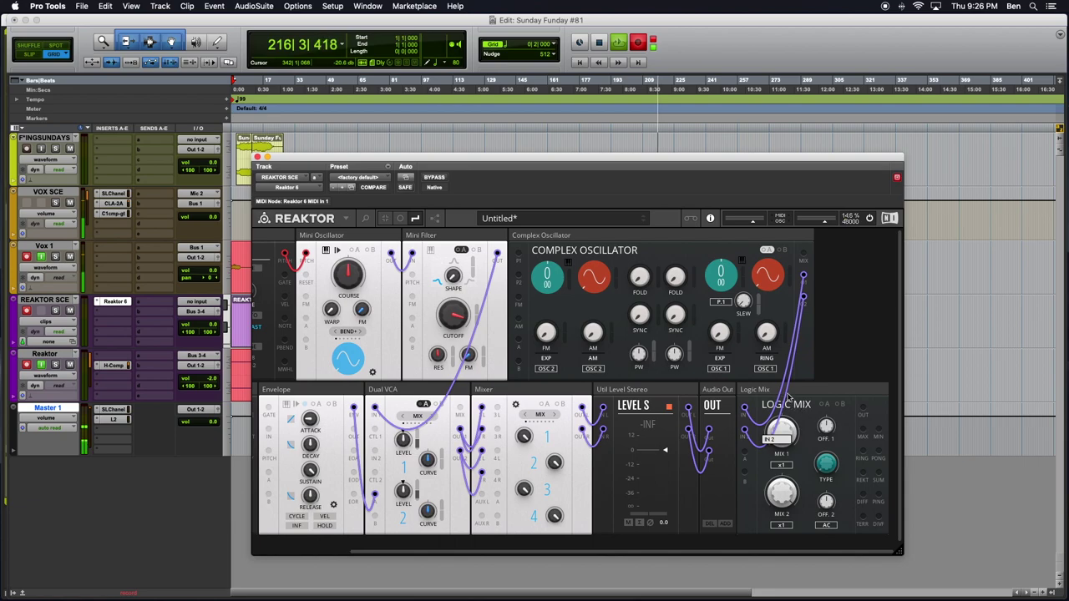
{"action": "left_click_drag", "start_coordinate": [806, 394], "coordinate": [806, 313]}
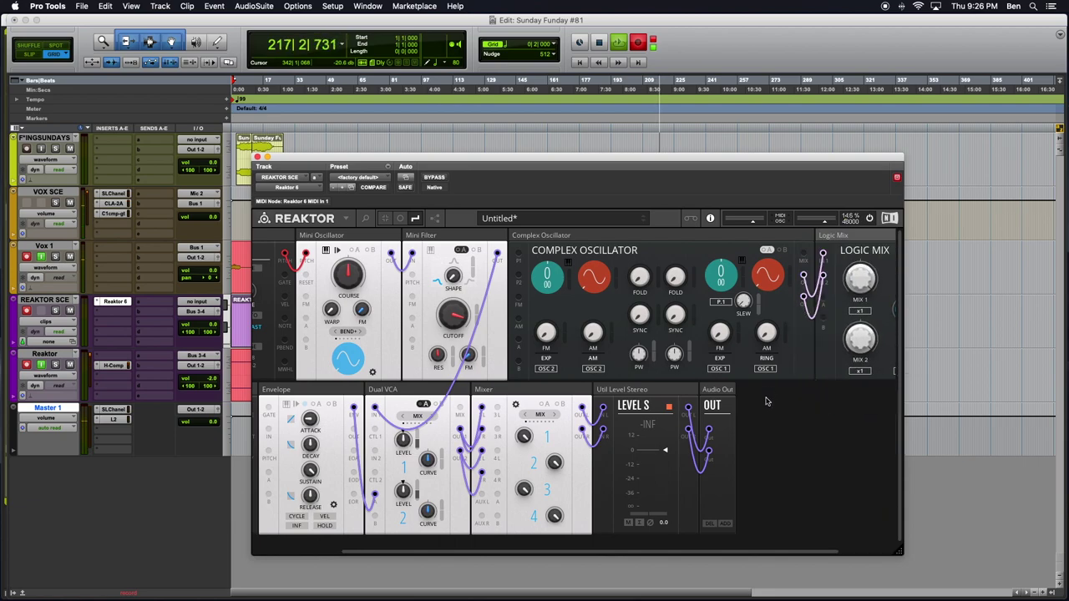
- Widen the plug-in window and reposition it so more of the first row of blocks fits on screen
{"action": "scroll", "coordinate": [767, 402], "scroll_direction": "right", "scroll_amount": 3}
{"action": "left_click_drag", "start_coordinate": [899, 552], "coordinate": [1032, 544]}
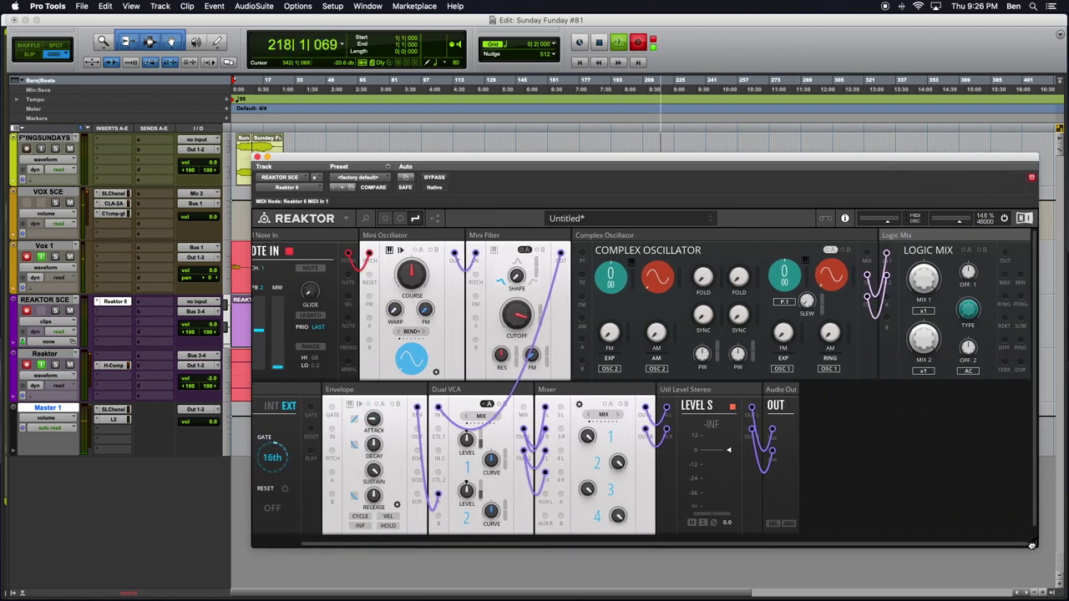
{"action": "left_click_drag", "start_coordinate": [593, 164], "coordinate": [504, 163]}
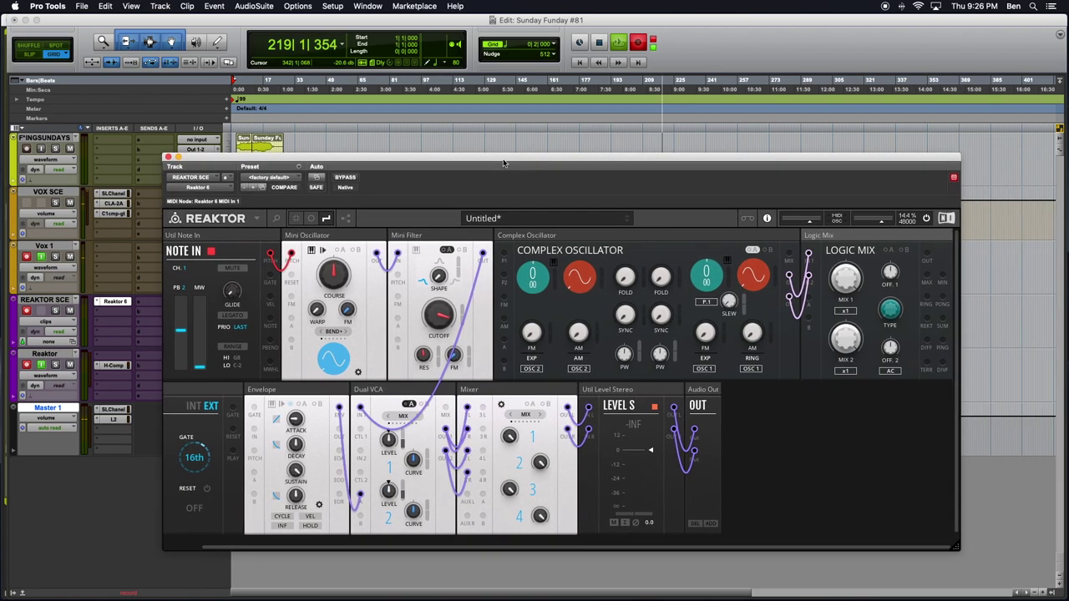
{"action": "left_click_drag", "start_coordinate": [958, 546], "coordinate": [971, 548]}
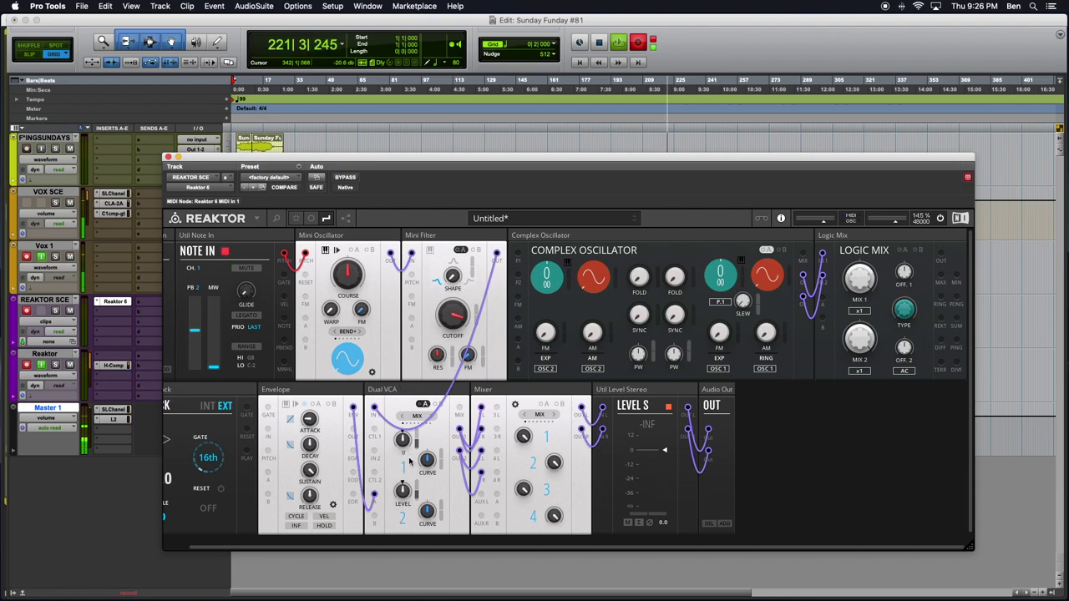
- Patch Note In's GATE output into the Envelope's GATE input and colour the cable green
{"action": "scroll", "coordinate": [265, 441], "scroll_direction": "left", "scroll_amount": 3}
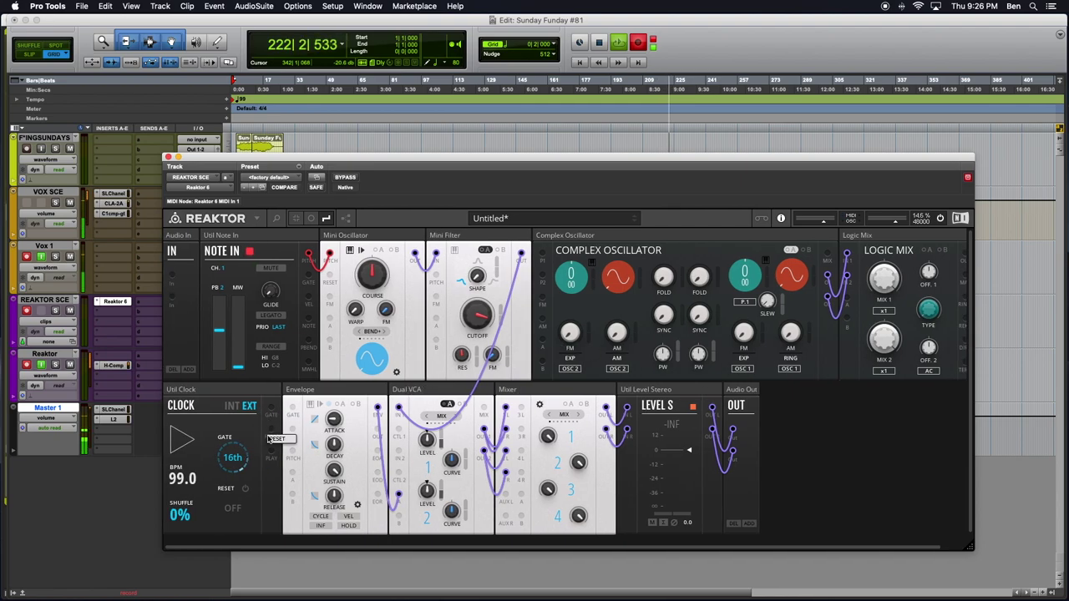
{"action": "left_click_drag", "start_coordinate": [308, 276], "coordinate": [275, 408]}
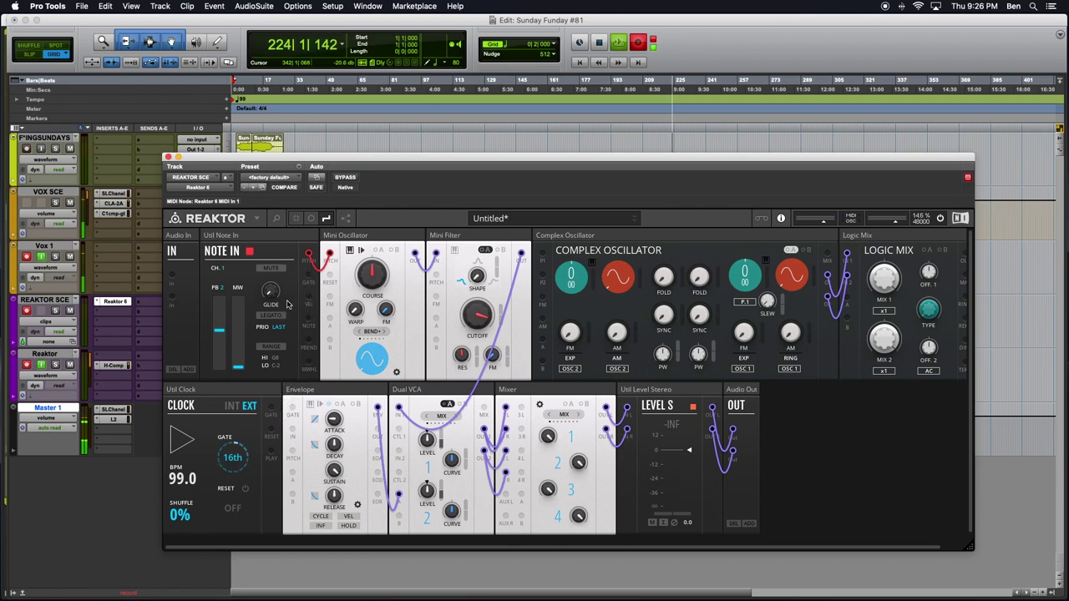
{"action": "left_click_drag", "start_coordinate": [308, 279], "coordinate": [275, 411]}
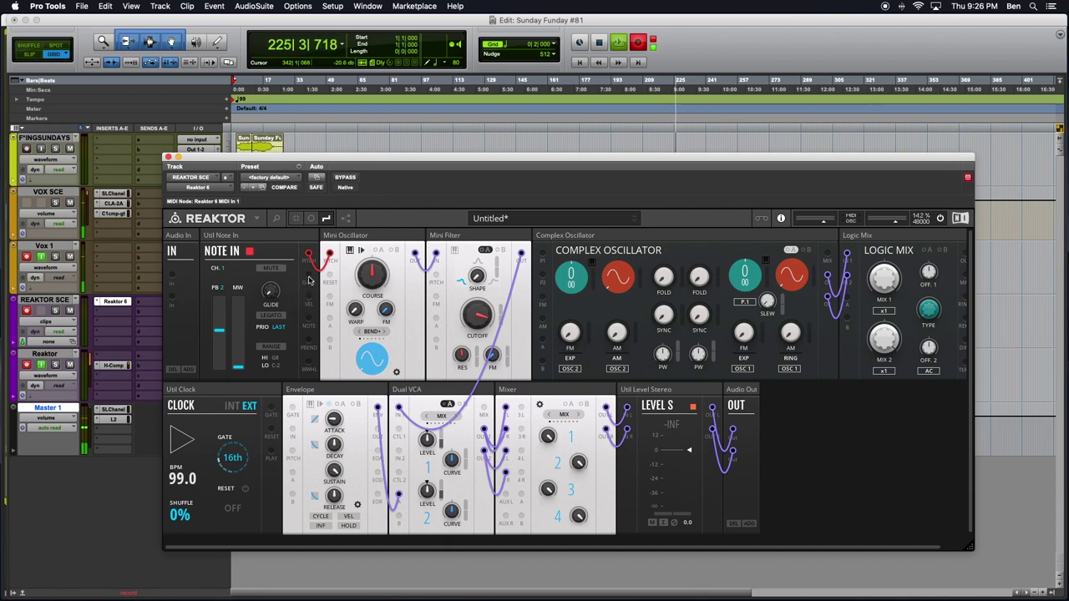
{"action": "left_click_drag", "start_coordinate": [309, 277], "coordinate": [289, 410]}
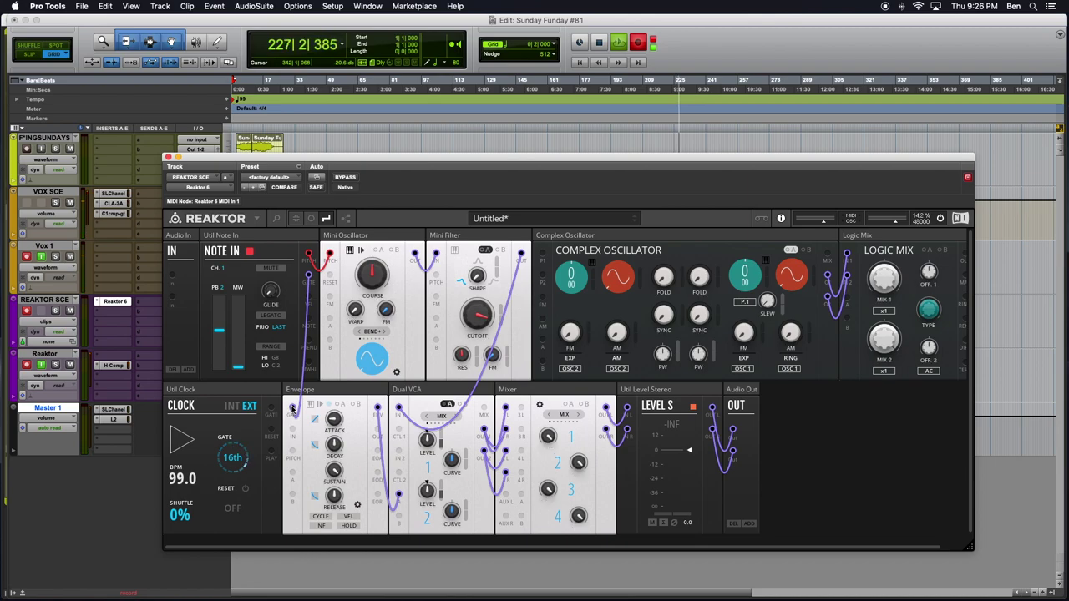
{"action": "right_click", "coordinate": [291, 407]}
{"action": "mouse_move", "coordinate": [317, 413]}
{"action": "left_click", "coordinate": [376, 451]}
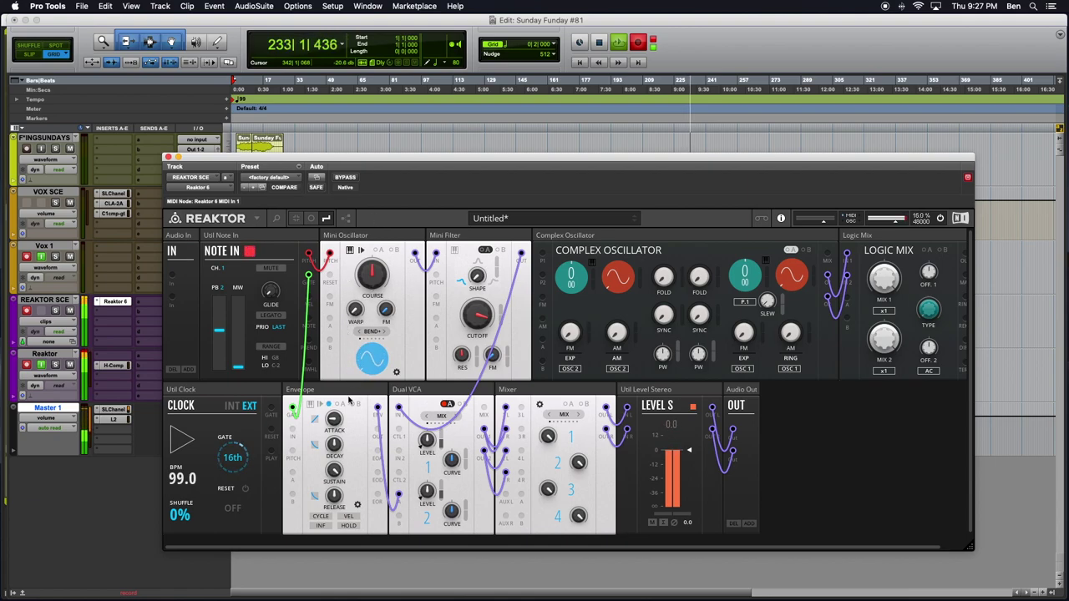
- Raise the Mini Filter's cutoff slightly and patch Logic Mix's main OUT into the Dual VCA's IN 2
{"action": "left_click_drag", "start_coordinate": [473, 311], "coordinate": [473, 302]}
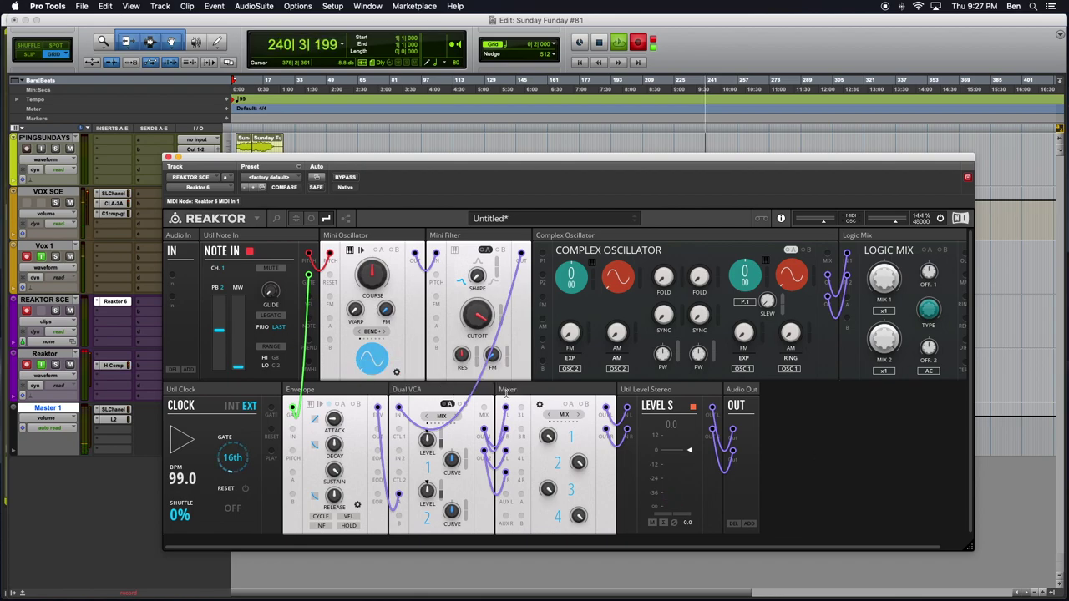
{"action": "scroll", "coordinate": [817, 235], "scroll_direction": "right", "scroll_amount": 3}
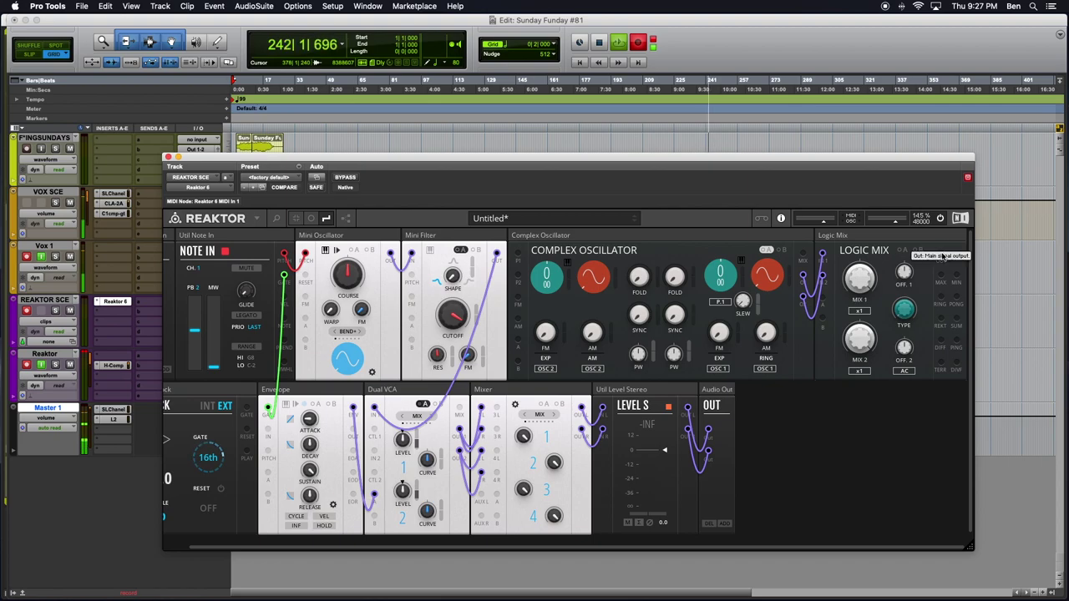
{"action": "left_click_drag", "start_coordinate": [942, 257], "coordinate": [374, 452]}
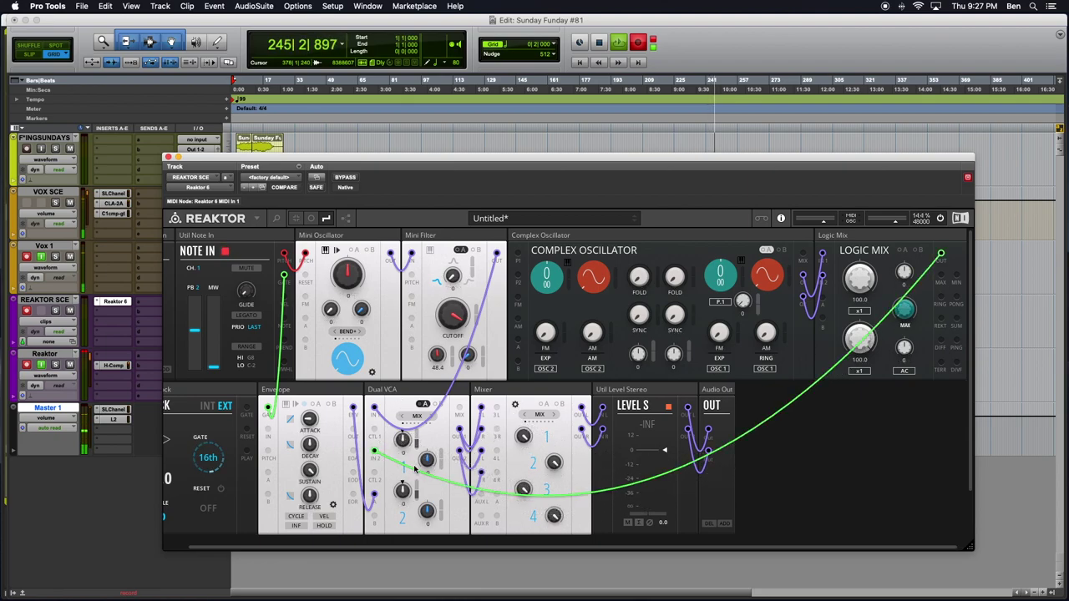
- Colour the cable from Logic Mix's OUT to the Dual VCA's IN 2 purple and turn Mixer channel 1 down to 0
{"action": "right_click", "coordinate": [372, 449]}
{"action": "mouse_move", "coordinate": [409, 452]}
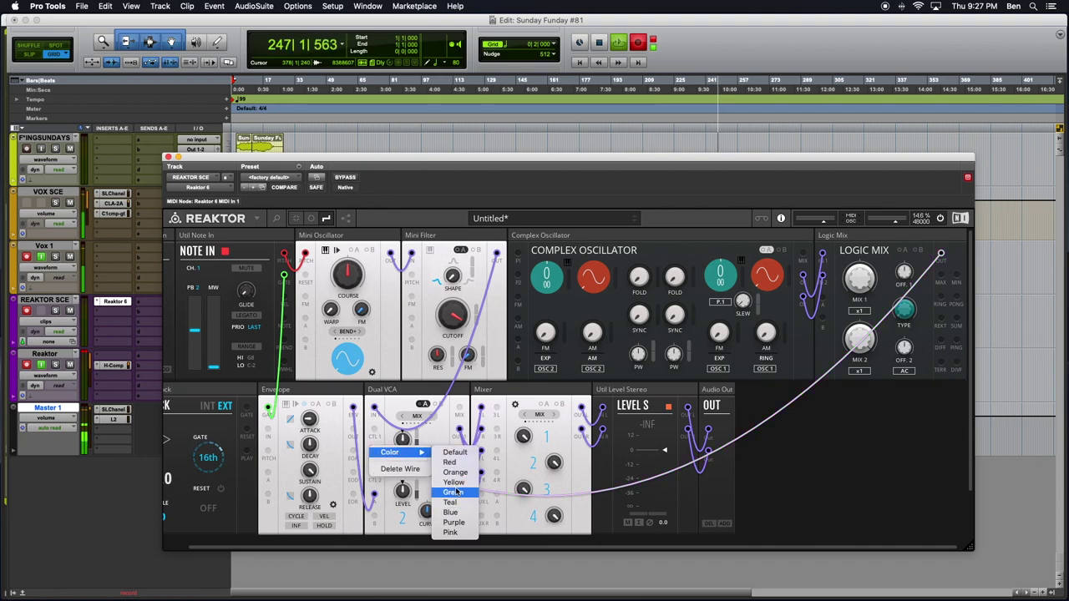
{"action": "left_click", "coordinate": [453, 522]}
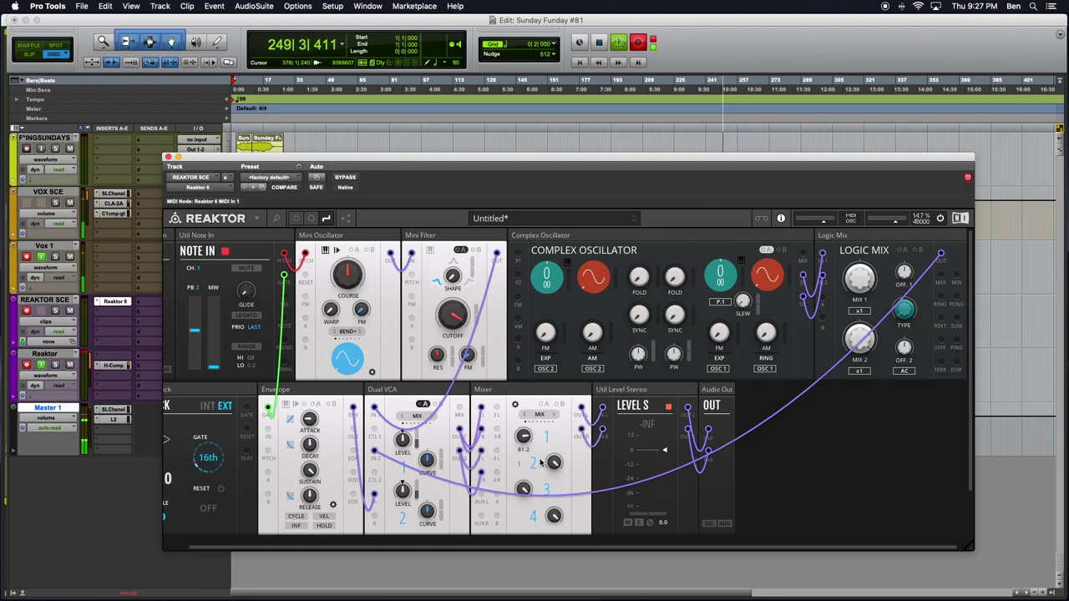
{"action": "left_click_drag", "start_coordinate": [520, 443], "coordinate": [524, 537]}
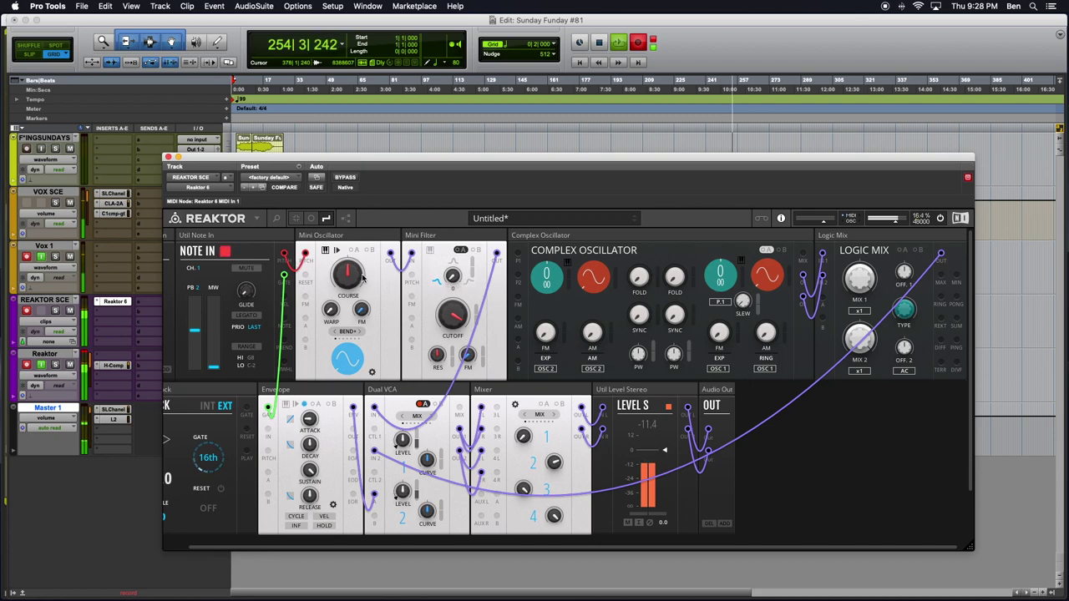
- Patch Note In's PITCH output into the Complex Oscillator's P1 input and colour the cable red
{"action": "left_click_drag", "start_coordinate": [285, 253], "coordinate": [517, 254]}
{"action": "right_click", "coordinate": [514, 251]}
{"action": "mouse_move", "coordinate": [555, 253]}
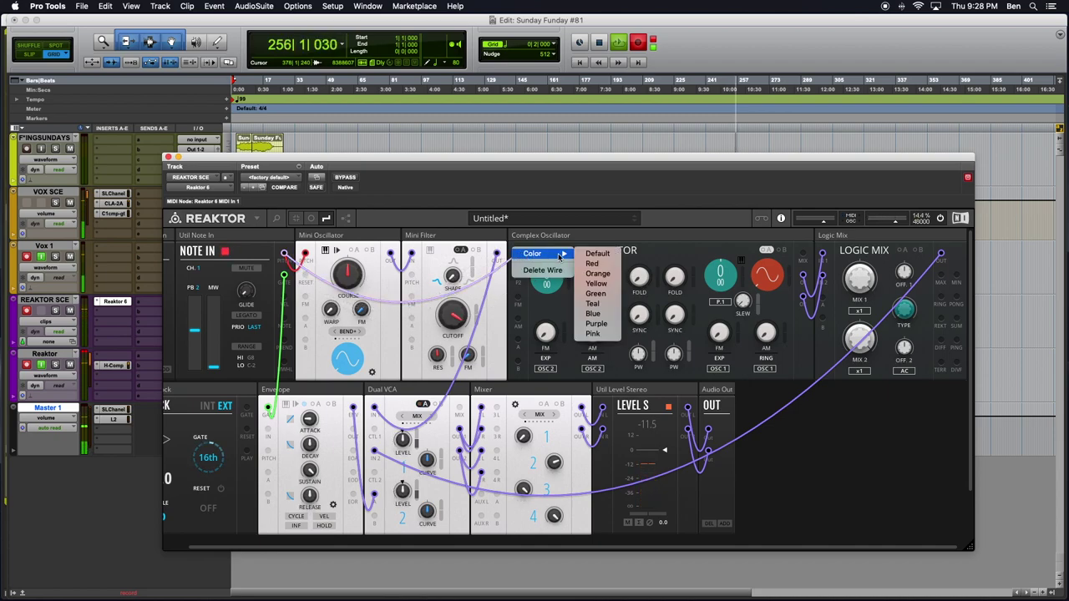
{"action": "left_click", "coordinate": [604, 266]}
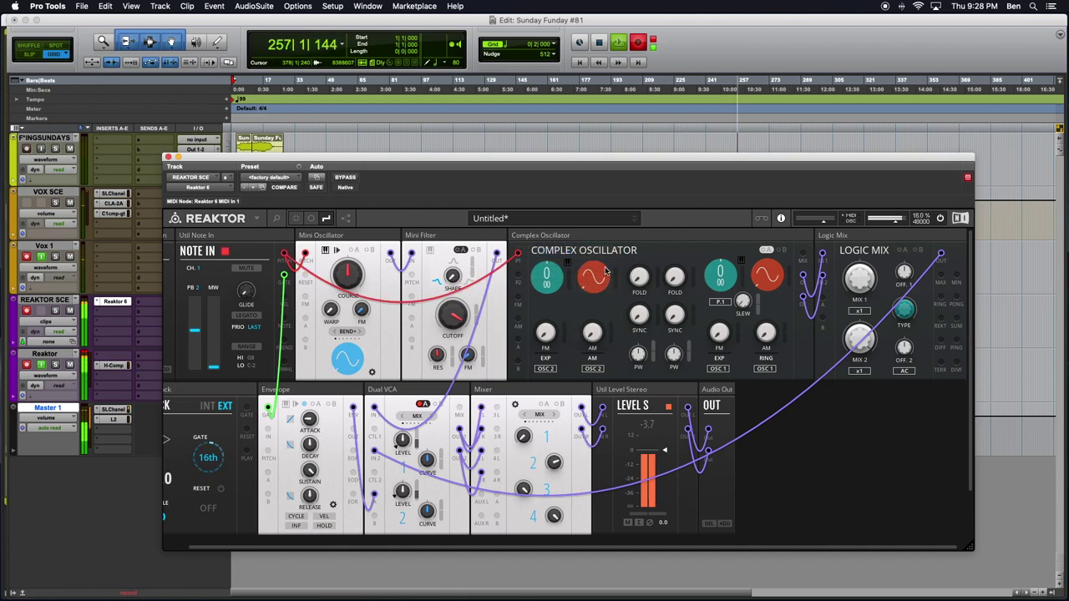
- Search the block library for "Euro Reakt FILTER" and add the EFX-Comb Filter block to the end of the second row
{"action": "double_click", "coordinate": [903, 426]}
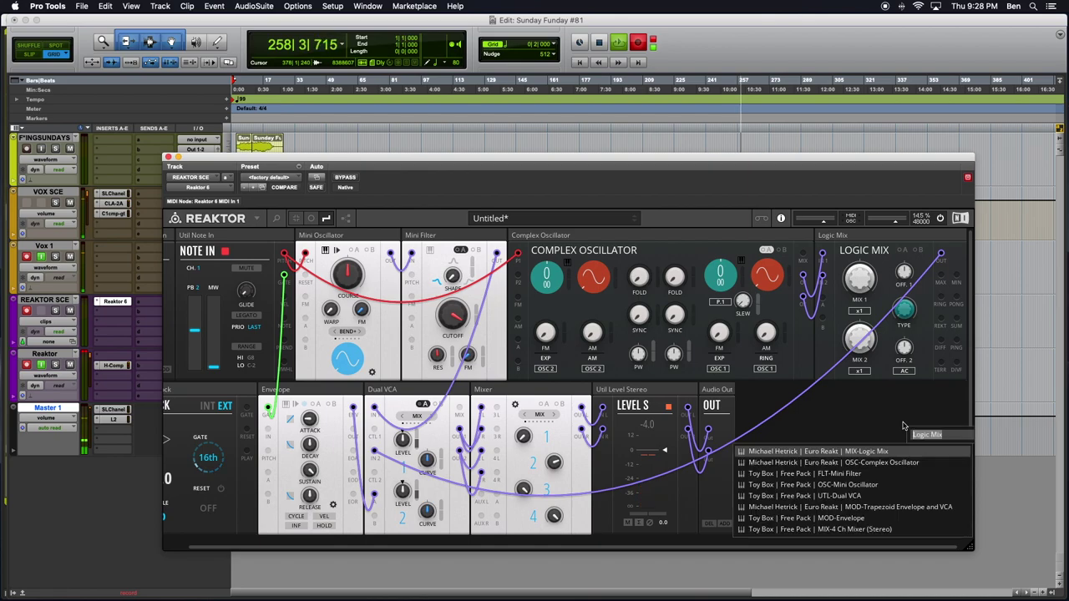
{"action": "type", "text": "Ero"}
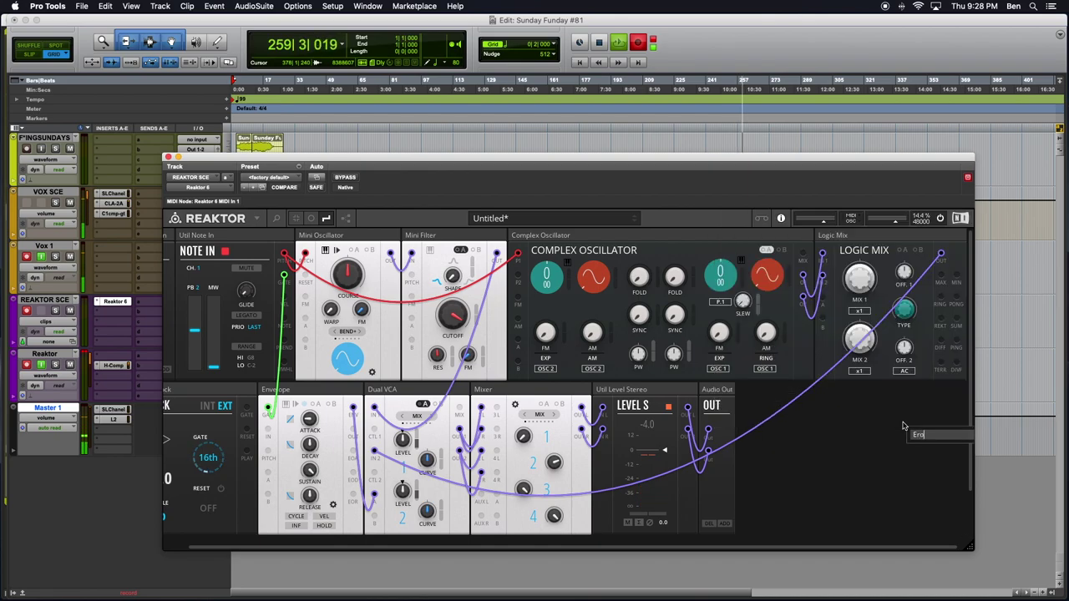
{"action": "key", "text": "BackSpace"}
{"action": "key", "text": "BackSpace"}
{"action": "type", "text": "e"}
{"action": "key", "text": "BackSpace"}
{"action": "type", "text": "uro"}
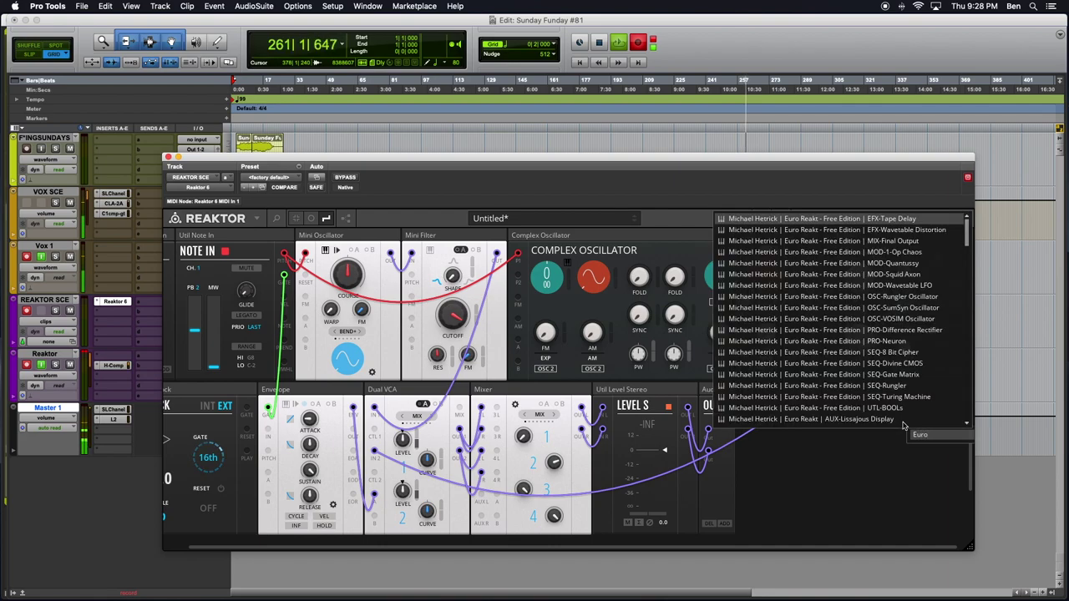
{"action": "type", "text": " Reakt FLT"}
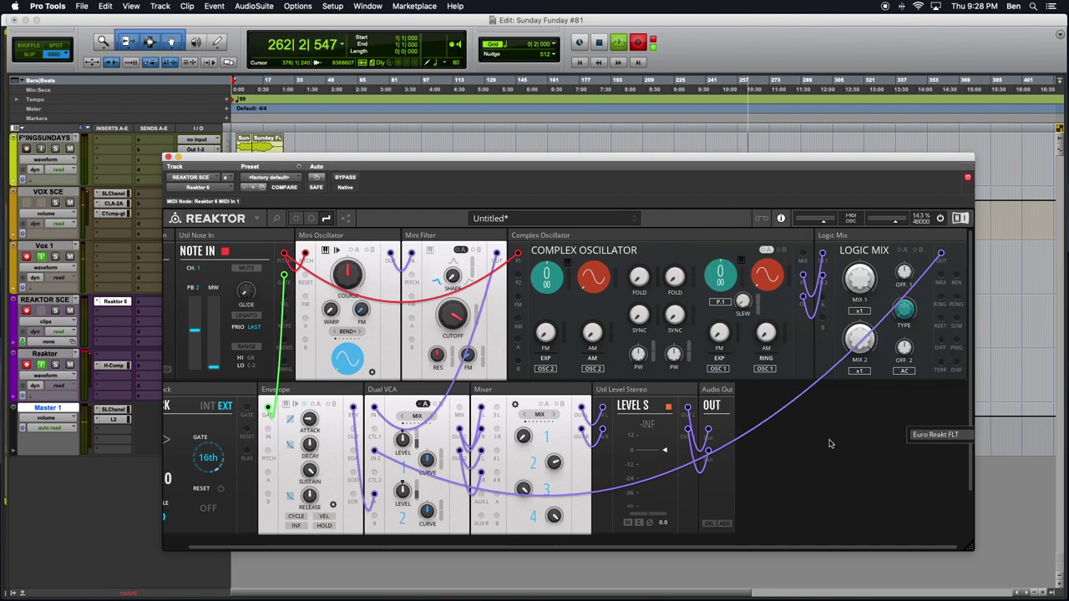
{"action": "scroll", "coordinate": [829, 443], "scroll_direction": "right", "scroll_amount": 1}
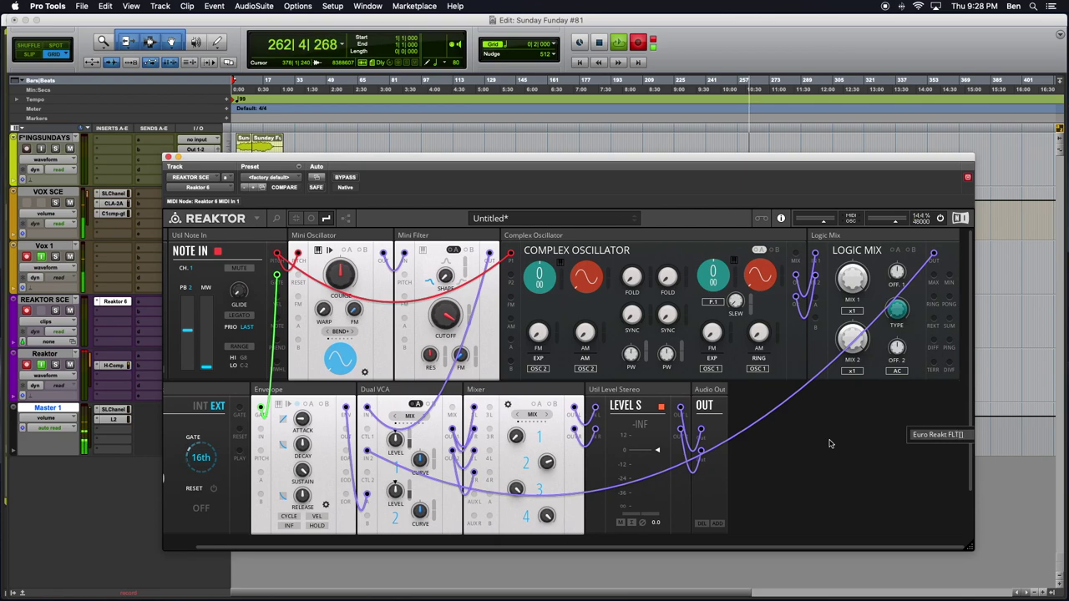
{"action": "key", "text": "BackSpace"}
{"action": "key", "text": "BackSpace"}
{"action": "type", "text": "ILTER"}
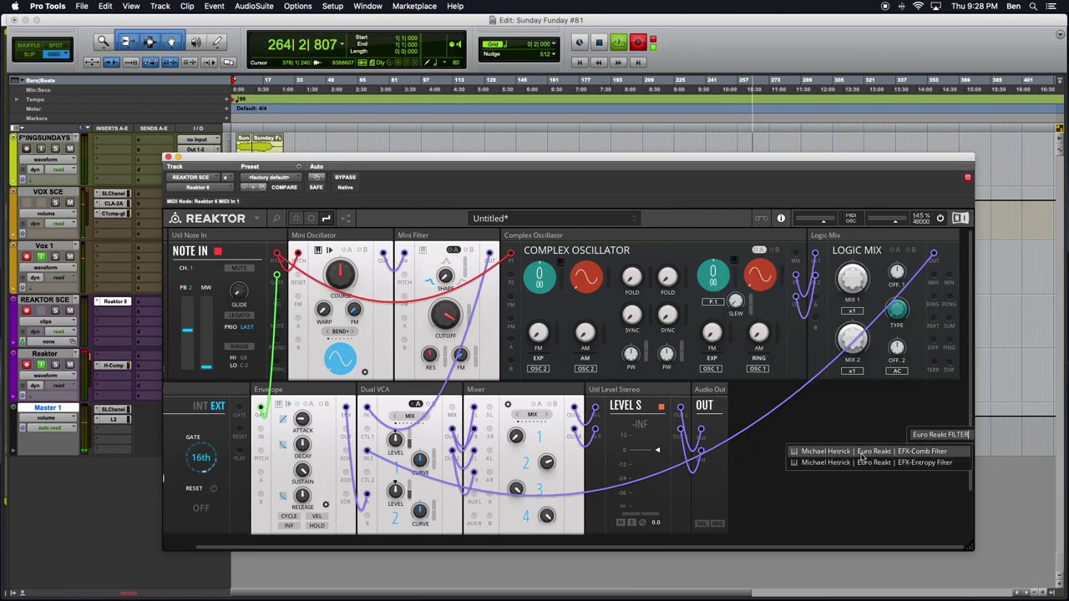
{"action": "left_click", "coordinate": [861, 451]}
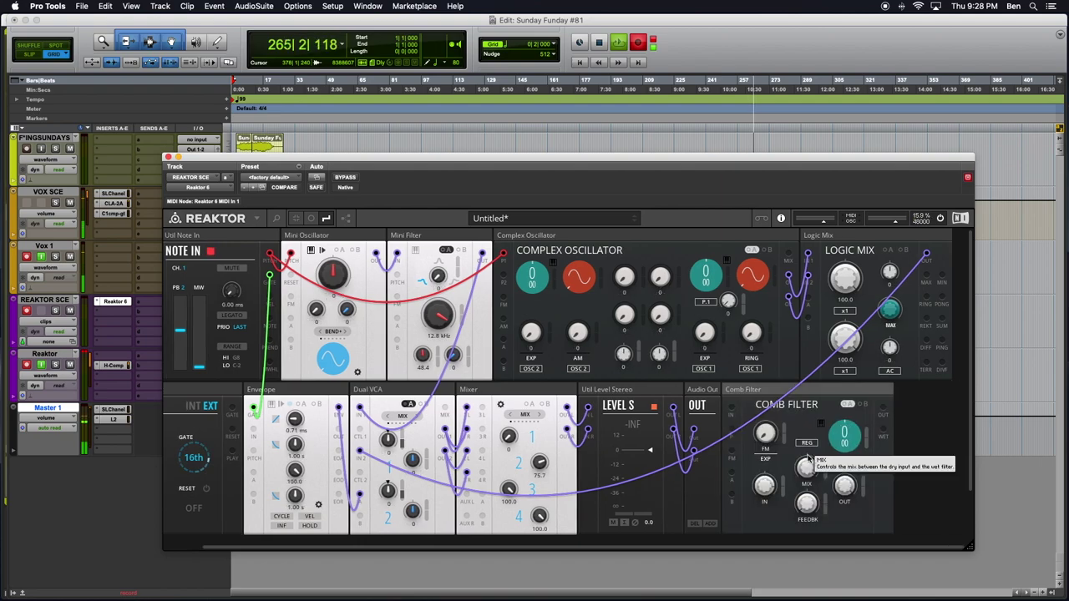
- Patch Logic Mix's OUT into the Comb Filter's IN with a purple cable, and the Comb Filter's OUT into the Dual VCA's IN 2
{"action": "mouse_move", "coordinate": [760, 390]}
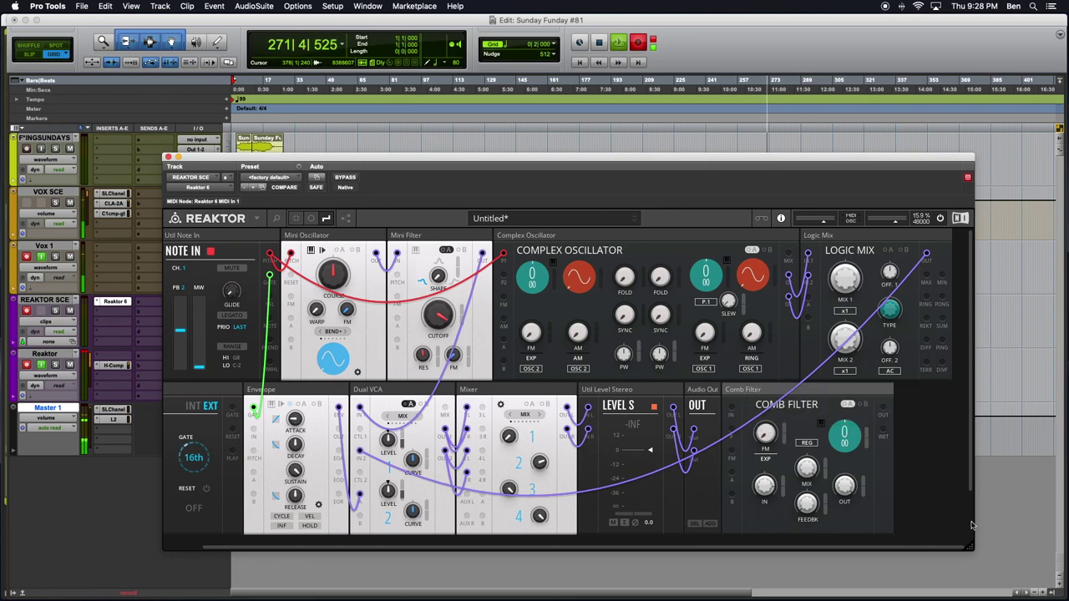
{"action": "scroll", "coordinate": [818, 367], "scroll_direction": "down", "scroll_amount": 3}
{"action": "scroll", "coordinate": [823, 359], "scroll_direction": "up", "scroll_amount": 3}
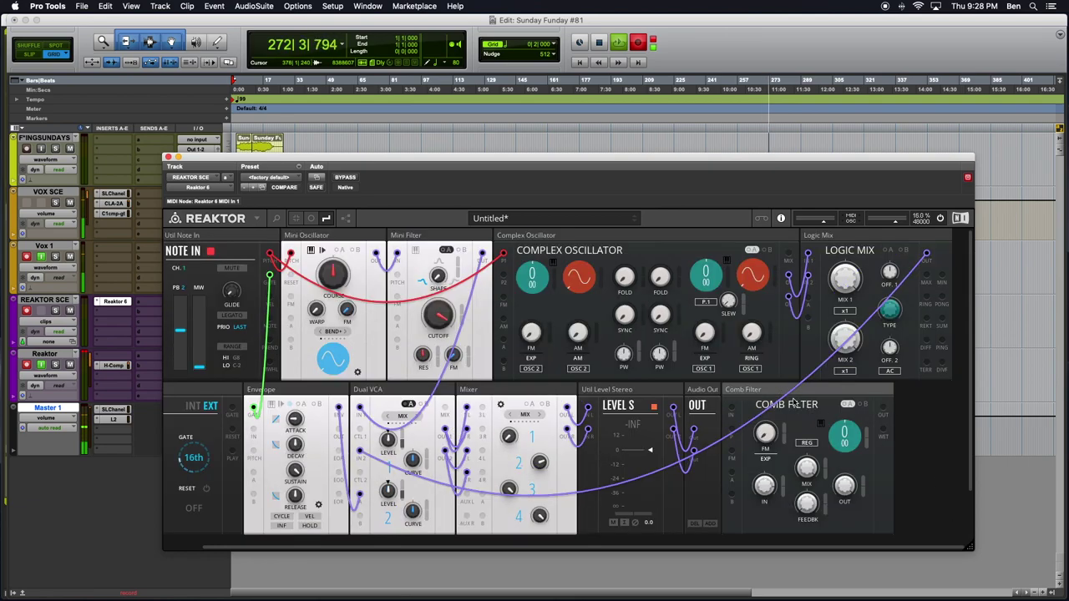
{"action": "left_click_drag", "start_coordinate": [926, 253], "coordinate": [730, 409]}
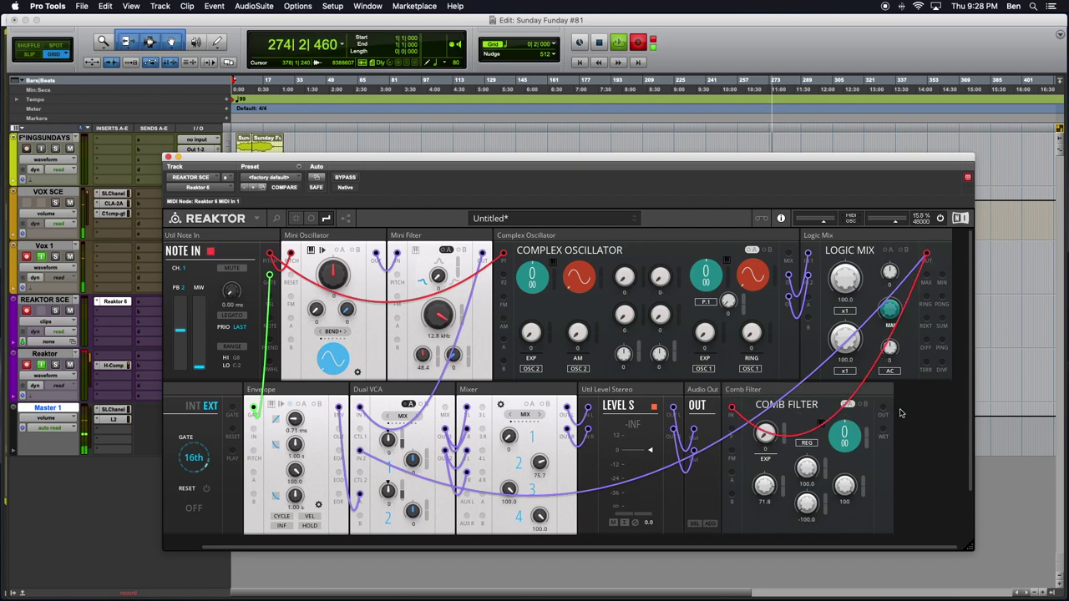
{"action": "right_click", "coordinate": [732, 409]}
{"action": "mouse_move", "coordinate": [752, 410]}
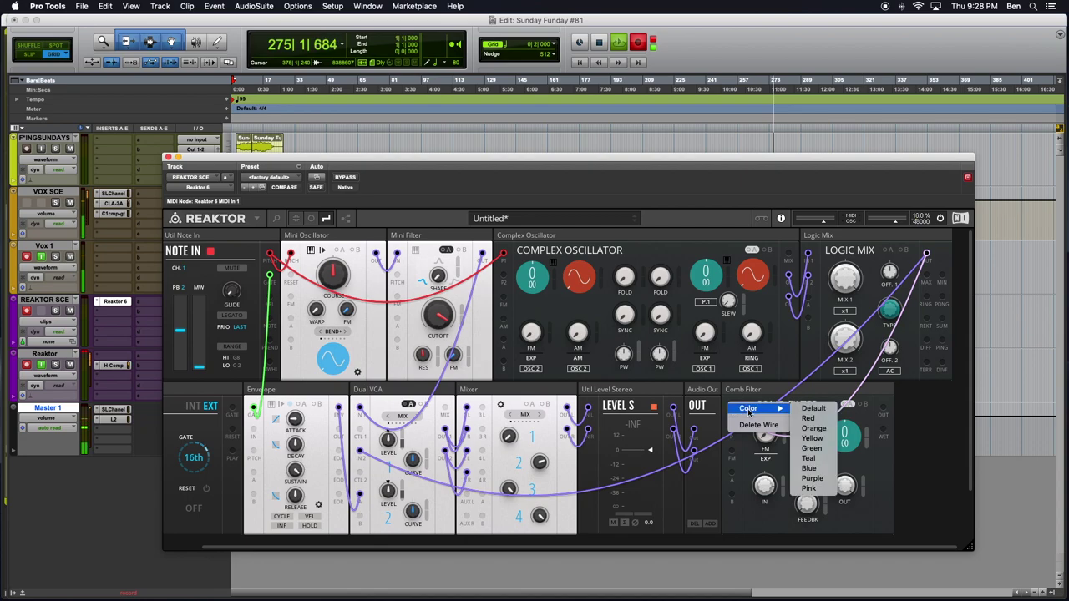
{"action": "left_click", "coordinate": [806, 482]}
{"action": "left_click_drag", "start_coordinate": [883, 408], "coordinate": [361, 452]}
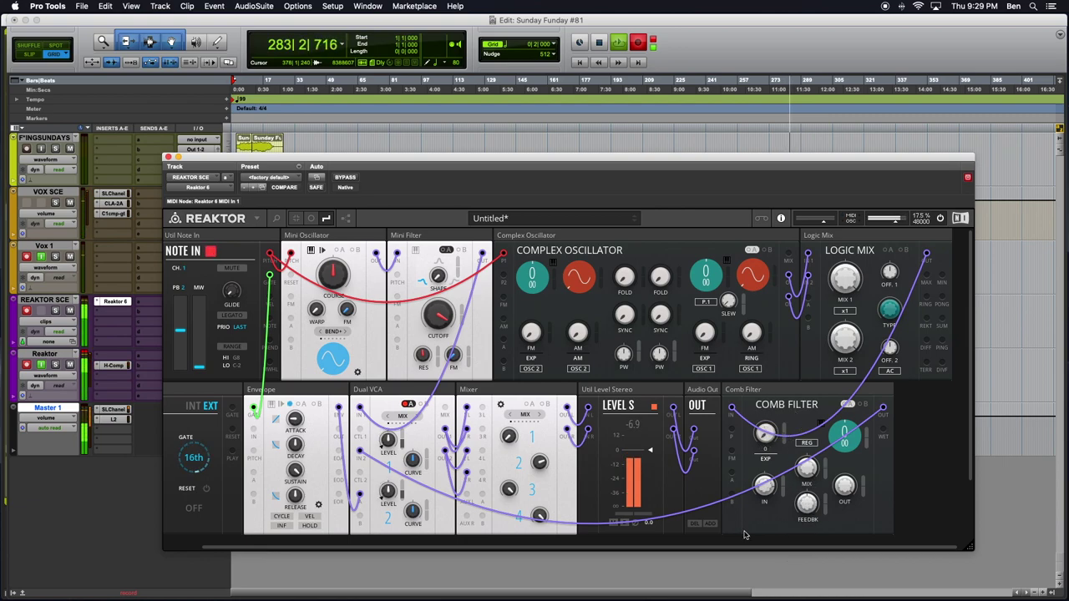
- Switch the Comb Filter to INV and adjust its feedback amount
{"action": "left_click", "coordinate": [807, 443]}
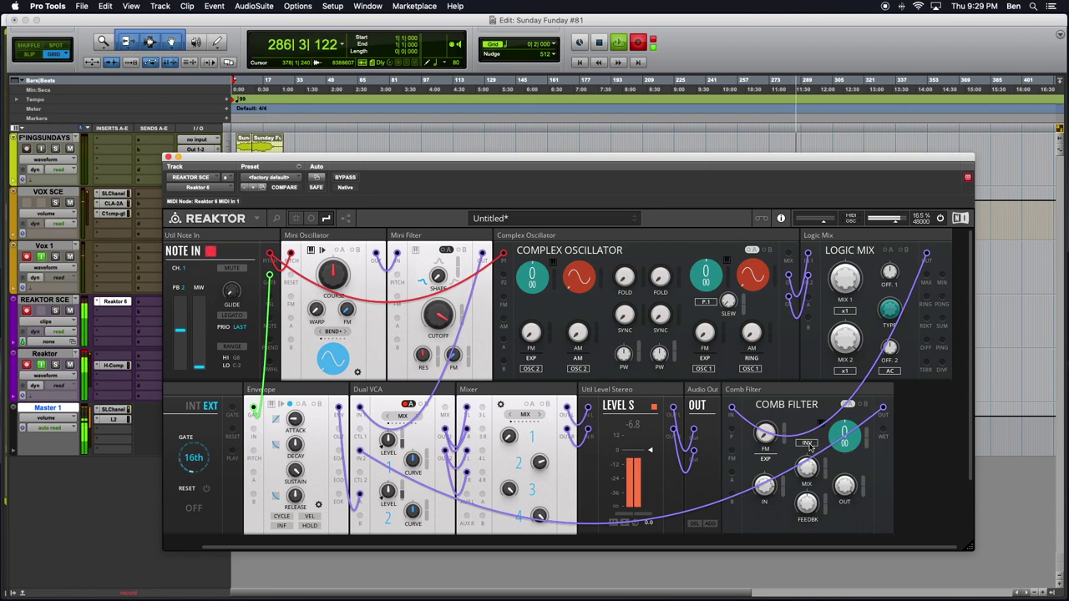
{"action": "left_click", "coordinate": [807, 501]}
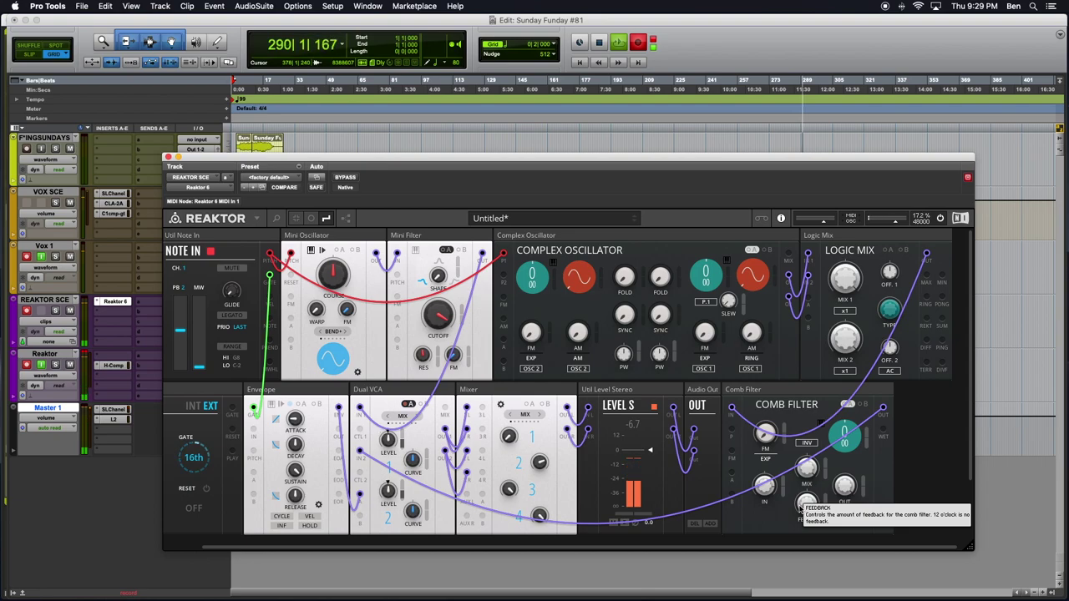
{"action": "left_click_drag", "start_coordinate": [800, 506], "coordinate": [807, 540]}
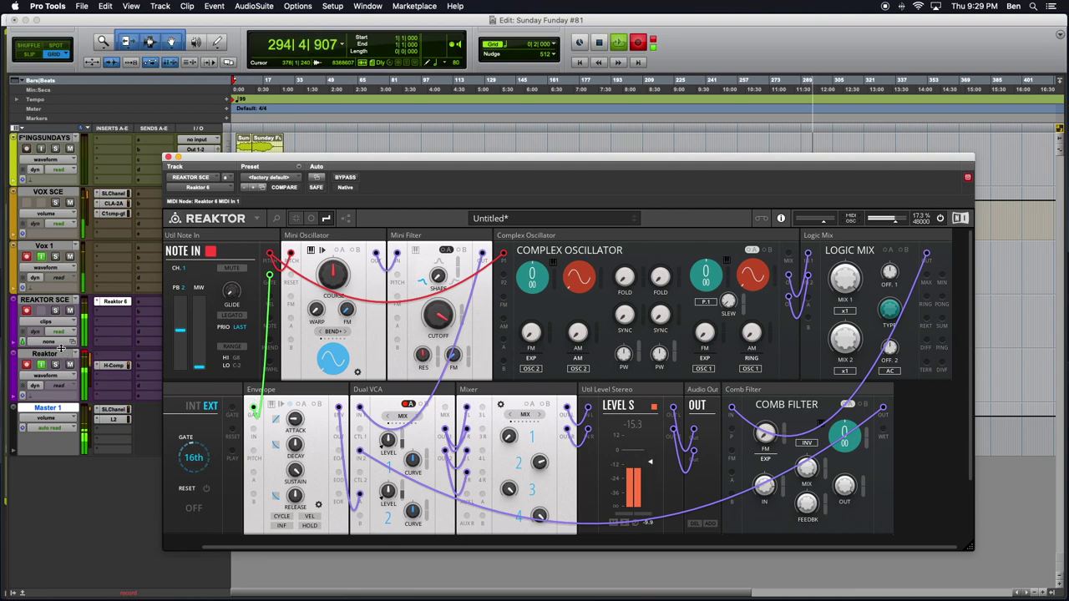
{"action": "left_click", "coordinate": [88, 357]}
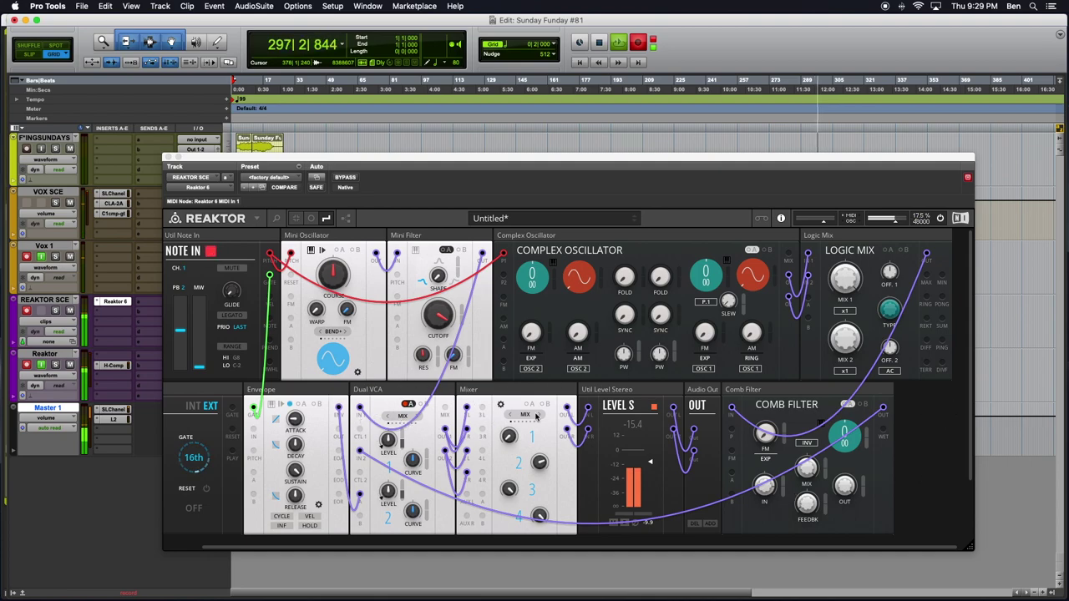
- Move the Comb Filter to the start of the second row and delete the Util Clock block
{"action": "left_click", "coordinate": [785, 393]}
{"action": "left_click_drag", "start_coordinate": [785, 393], "coordinate": [192, 394]}
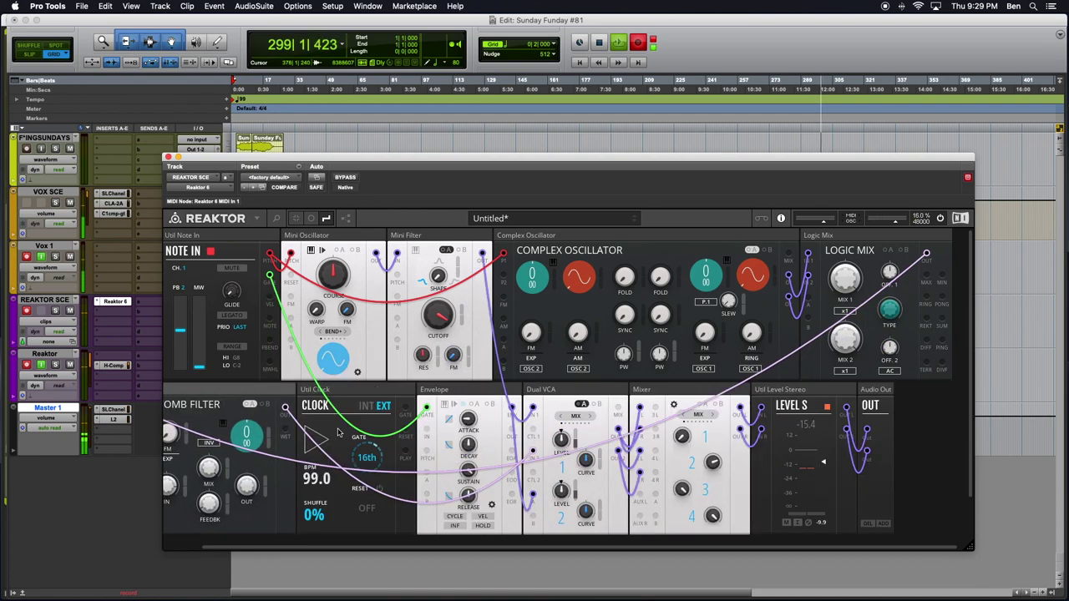
{"action": "right_click", "coordinate": [376, 390]}
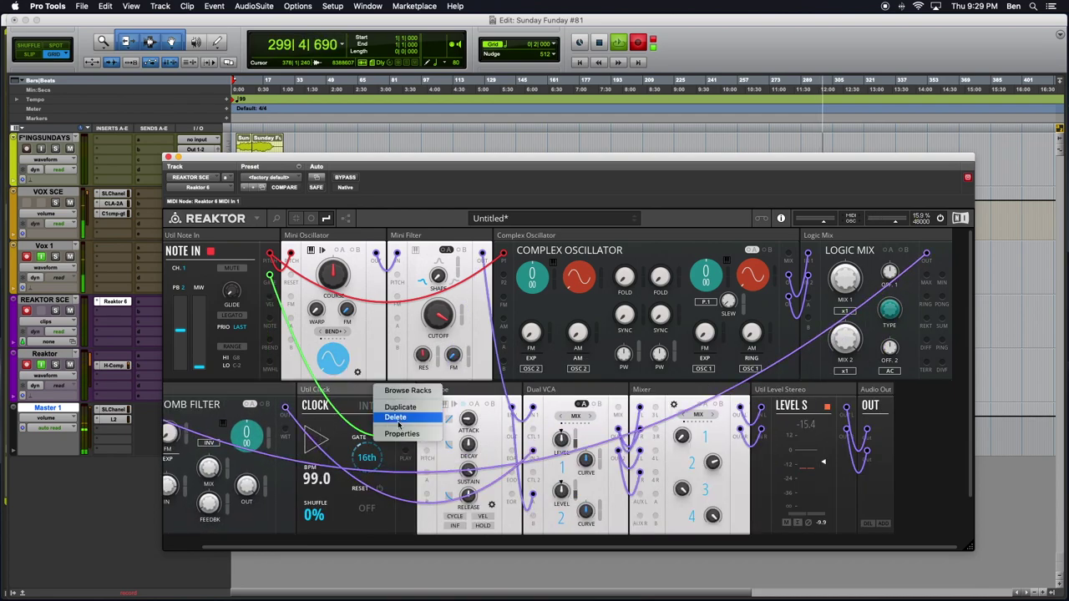
{"action": "left_click", "coordinate": [398, 418]}
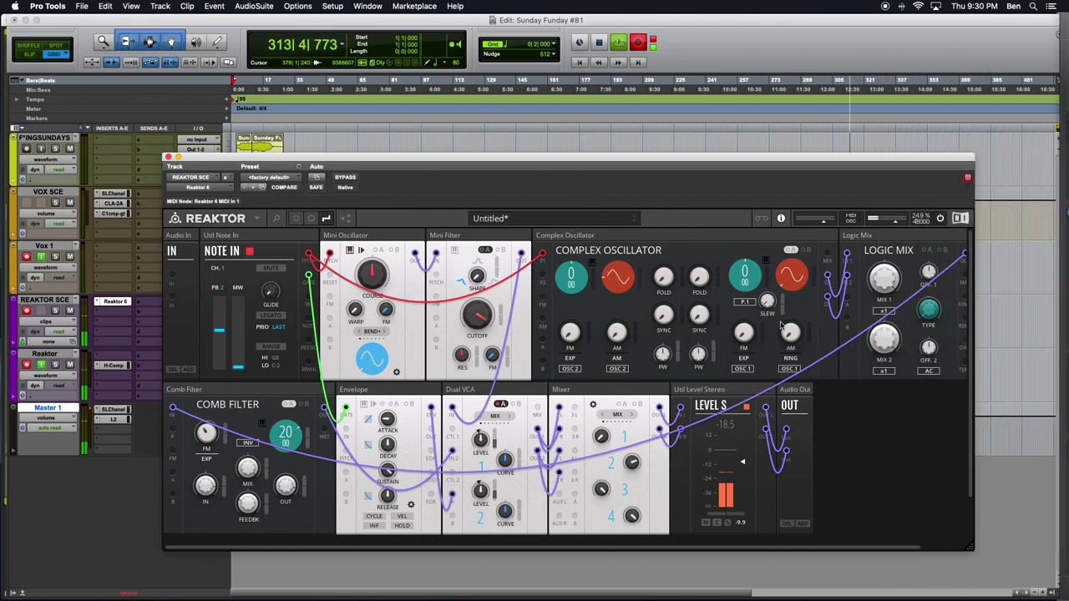
- Lower Logic Mix's MIX 1 level to 35.1 and its MIX 2 level to 54.6
{"action": "scroll", "coordinate": [793, 313], "scroll_direction": "right", "scroll_amount": 3}
{"action": "left_click_drag", "start_coordinate": [831, 276], "coordinate": [822, 330]}
{"action": "left_click_drag", "start_coordinate": [831, 386], "coordinate": [822, 453]}
{"action": "left_click_drag", "start_coordinate": [836, 280], "coordinate": [825, 306]}
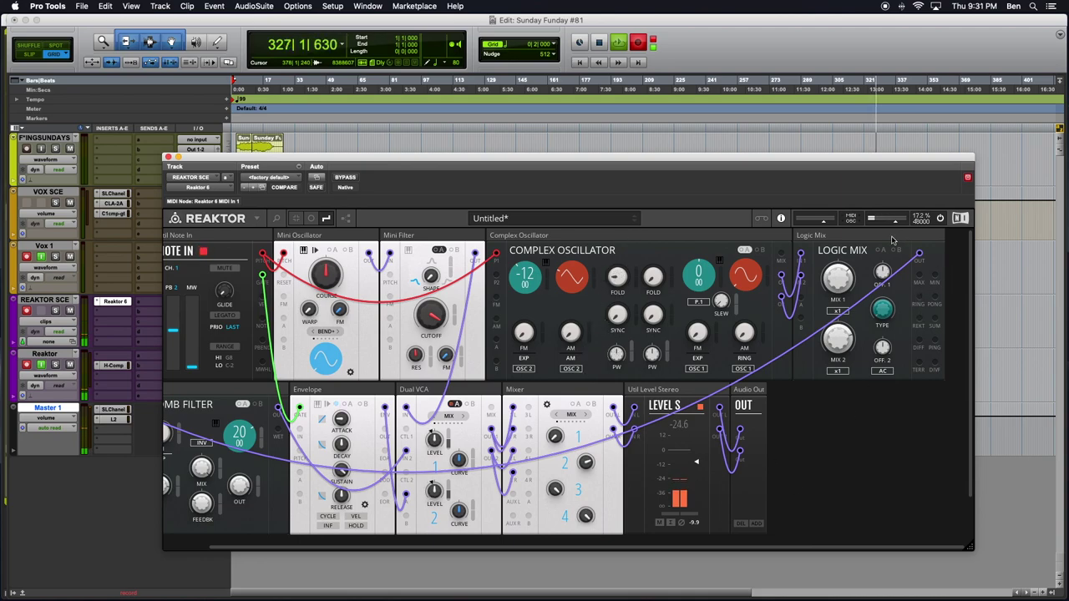
- Try Logic Mix's RING, PONG and REKT outputs one at a time in the Mixer's 3 L input, unplugging each cable again
{"action": "mouse_move", "coordinate": [892, 240]}
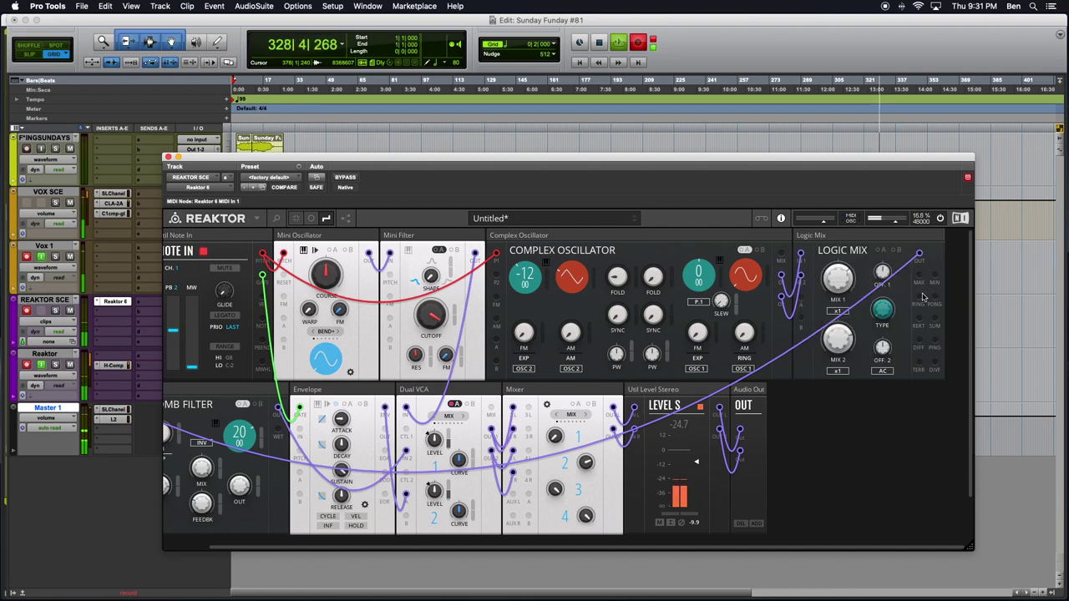
{"action": "left_click_drag", "start_coordinate": [920, 298], "coordinate": [531, 410]}
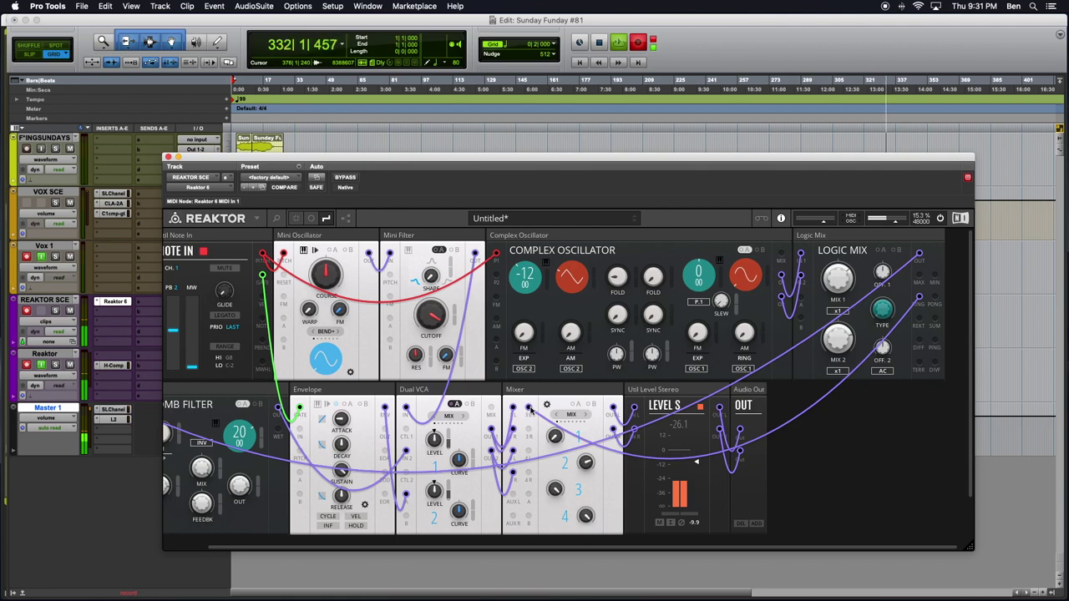
{"action": "left_click_drag", "start_coordinate": [530, 409], "coordinate": [584, 376]}
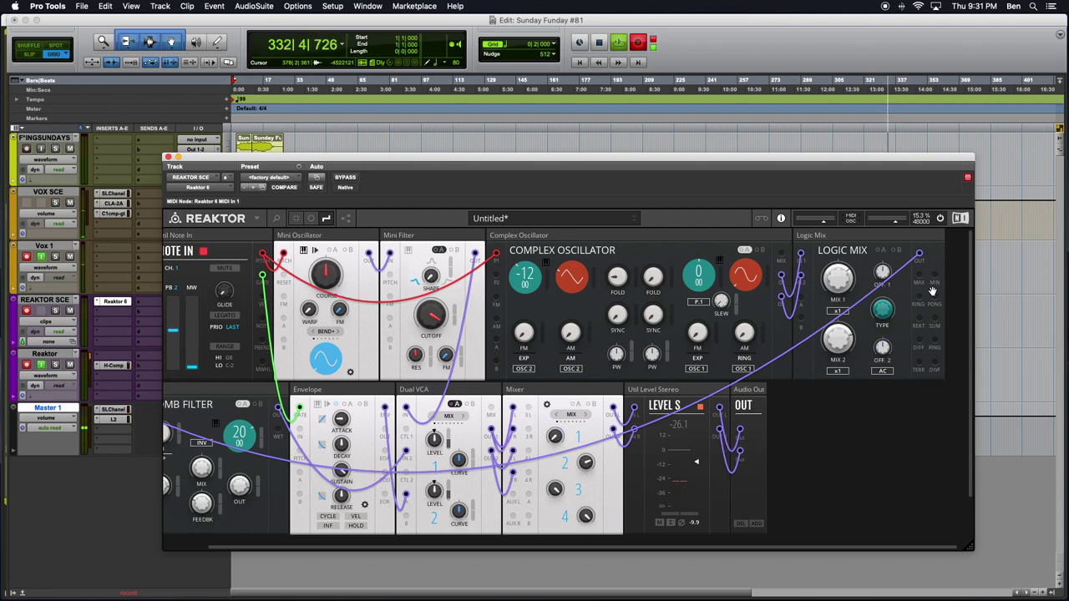
{"action": "left_click_drag", "start_coordinate": [932, 299], "coordinate": [529, 409]}
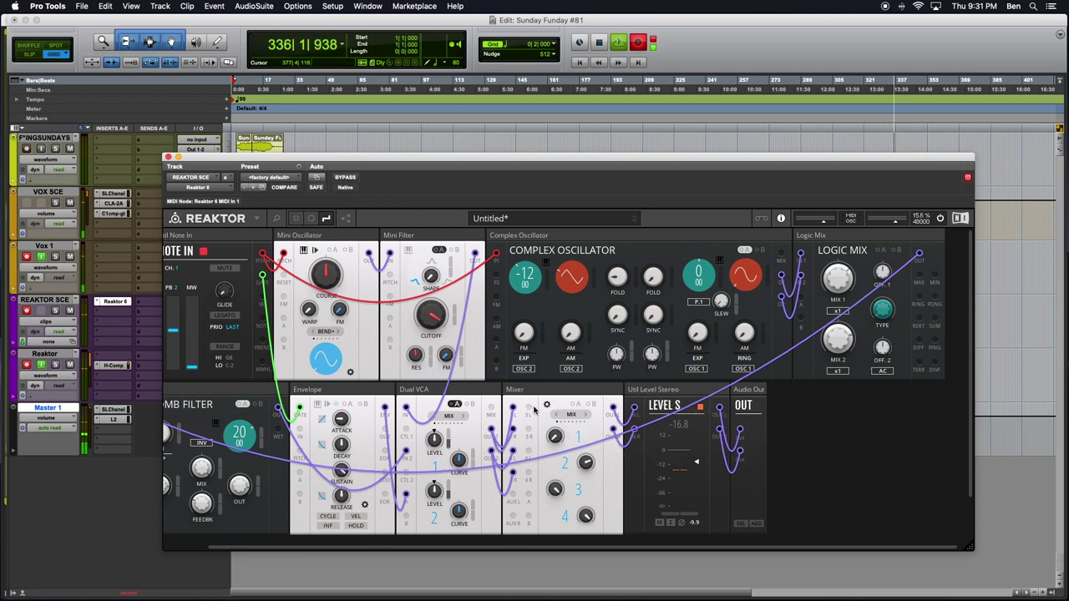
{"action": "left_click_drag", "start_coordinate": [919, 320], "coordinate": [528, 406]}
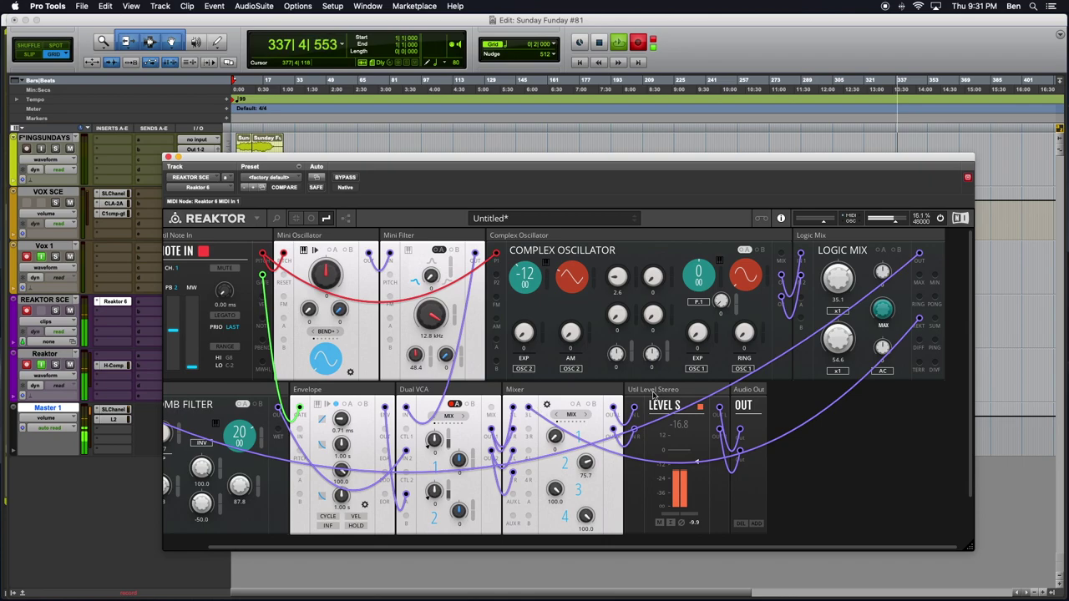
{"action": "left_click_drag", "start_coordinate": [528, 407], "coordinate": [813, 410]}
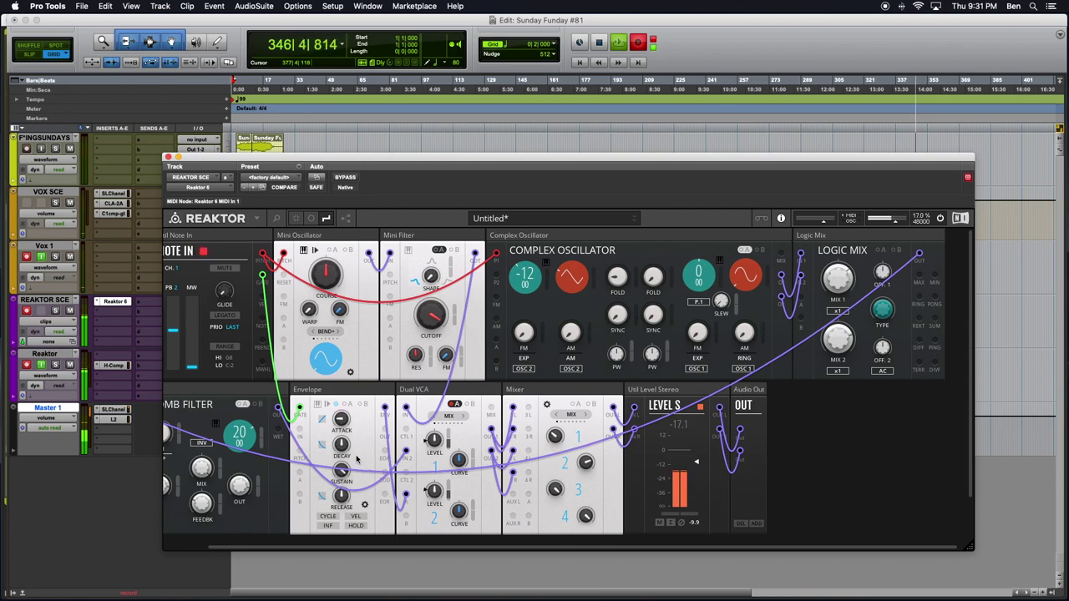
- Set the Comb Filter's pitch to 23 and widen the plug-in window to fit the whole first row
{"action": "scroll", "coordinate": [418, 401], "scroll_direction": "left", "scroll_amount": 2}
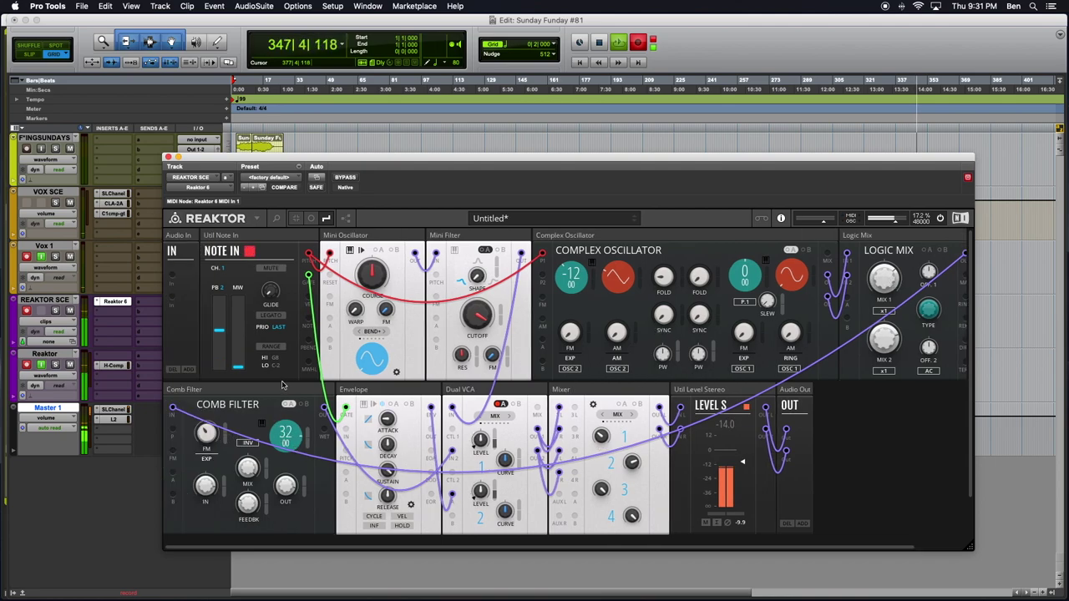
{"action": "left_click_drag", "start_coordinate": [278, 437], "coordinate": [285, 415]}
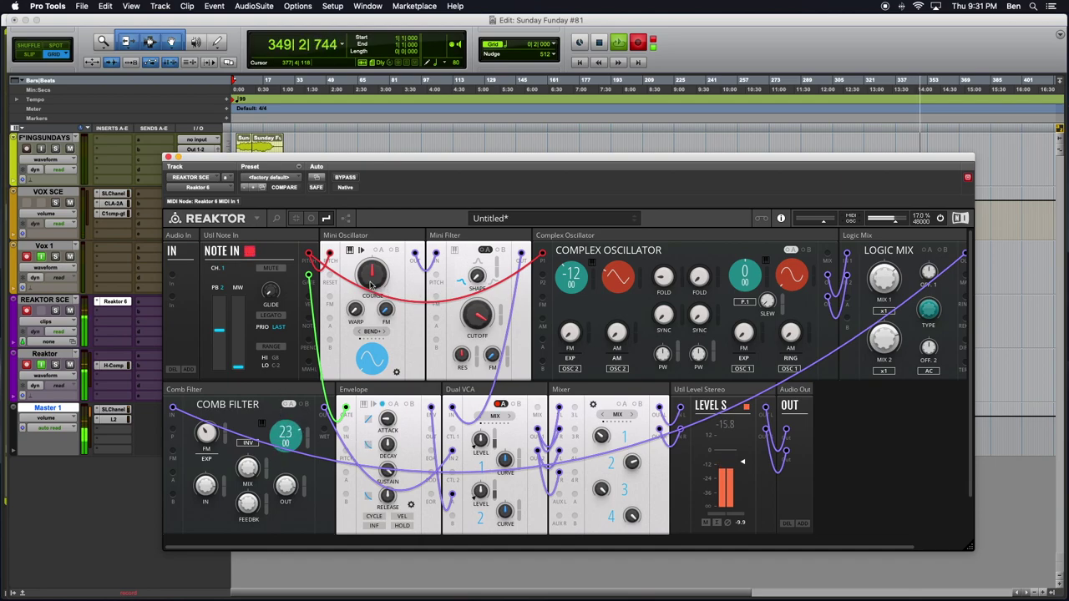
{"action": "scroll", "coordinate": [902, 403], "scroll_direction": "right", "scroll_amount": 3}
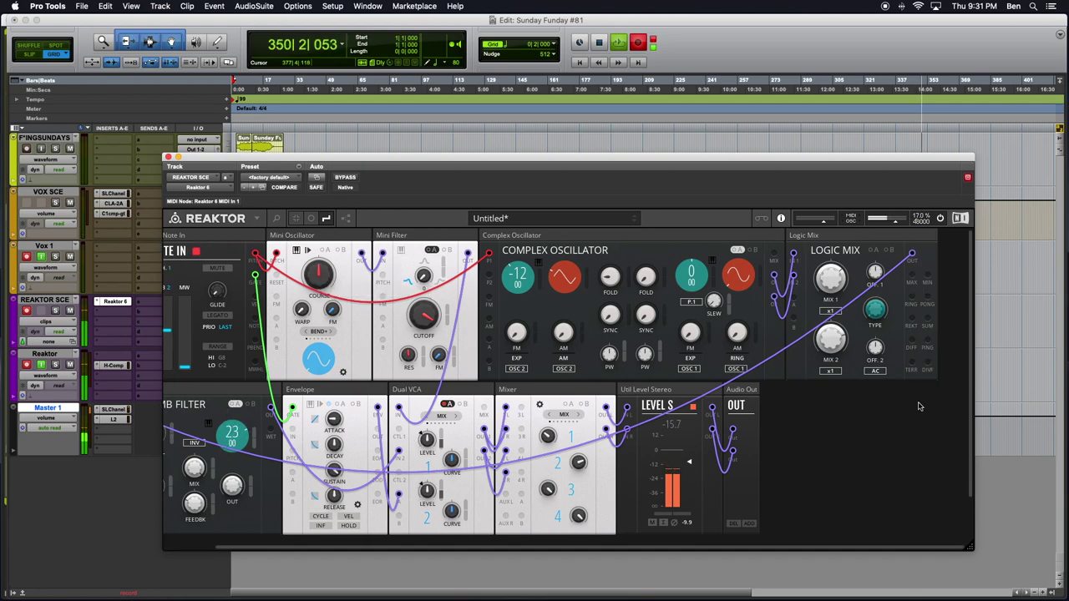
{"action": "left_click_drag", "start_coordinate": [972, 545], "coordinate": [996, 533]}
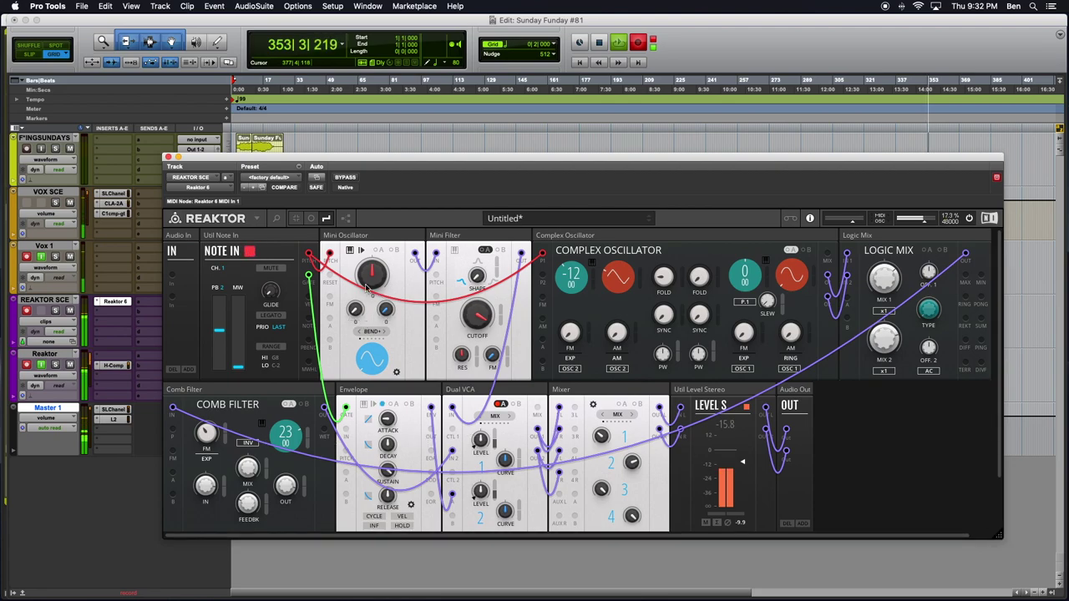
- Assign the Mini Filter's CUTOFF knob to a hardware controller with MIDI & OSC Learn, repeating the learn once
{"action": "right_click", "coordinate": [464, 311]}
{"action": "left_click", "coordinate": [502, 324]}
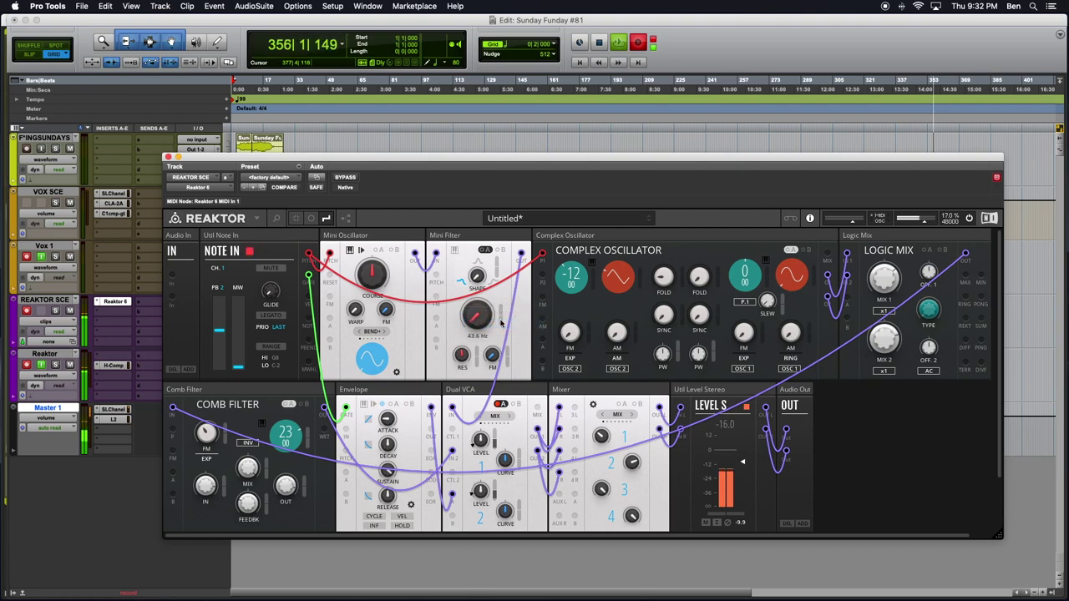
{"action": "right_click", "coordinate": [486, 319]}
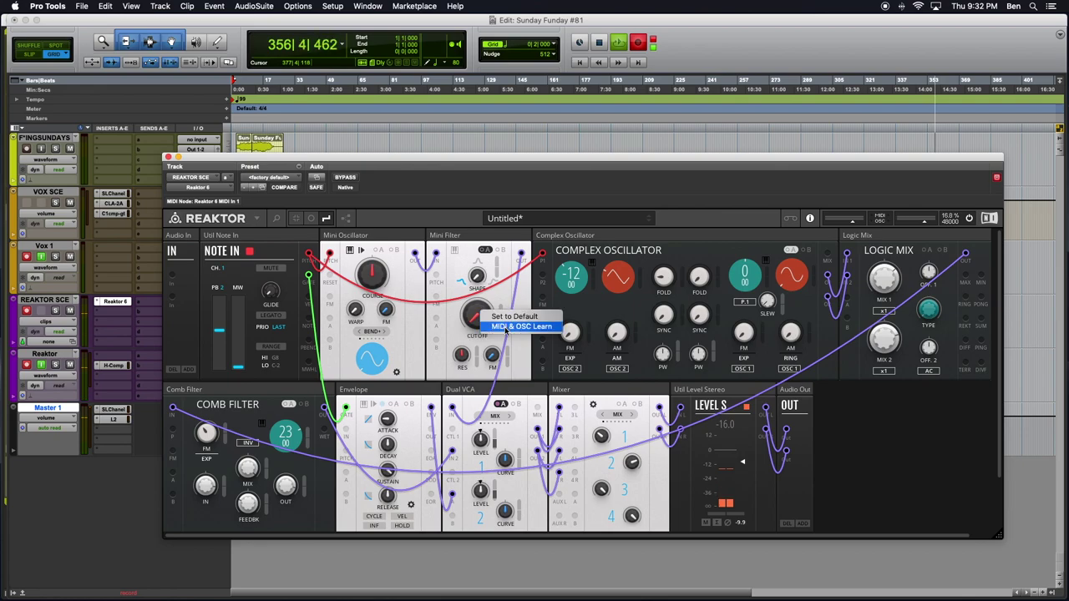
{"action": "left_click", "coordinate": [506, 327]}
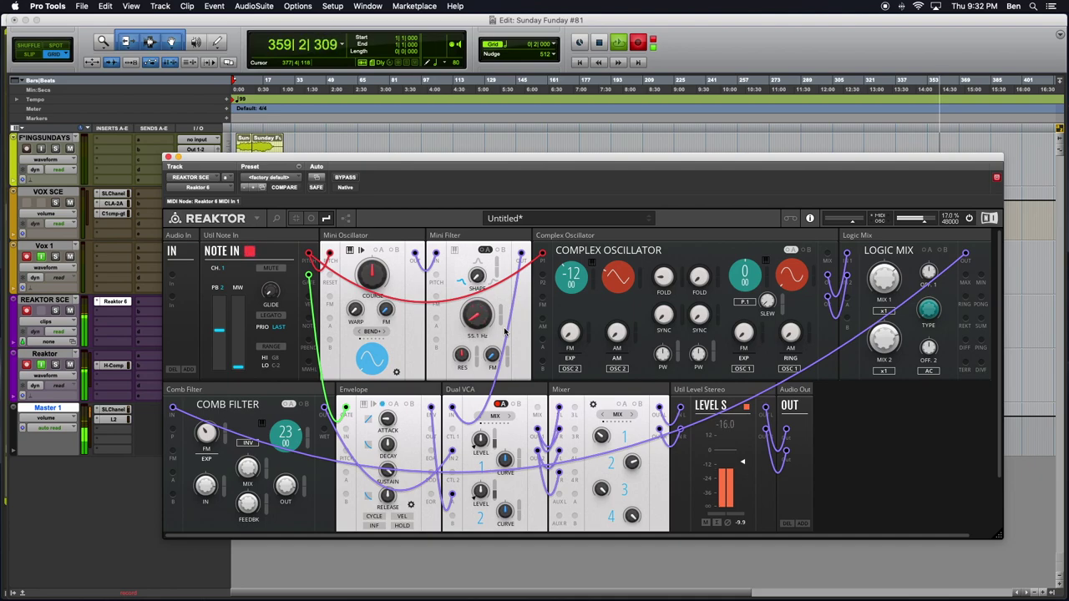
- Assign the Complex Oscillator's two FOLD knobs to hardware controls with MIDI & OSC Learn
{"action": "mouse_move", "coordinate": [368, 282]}
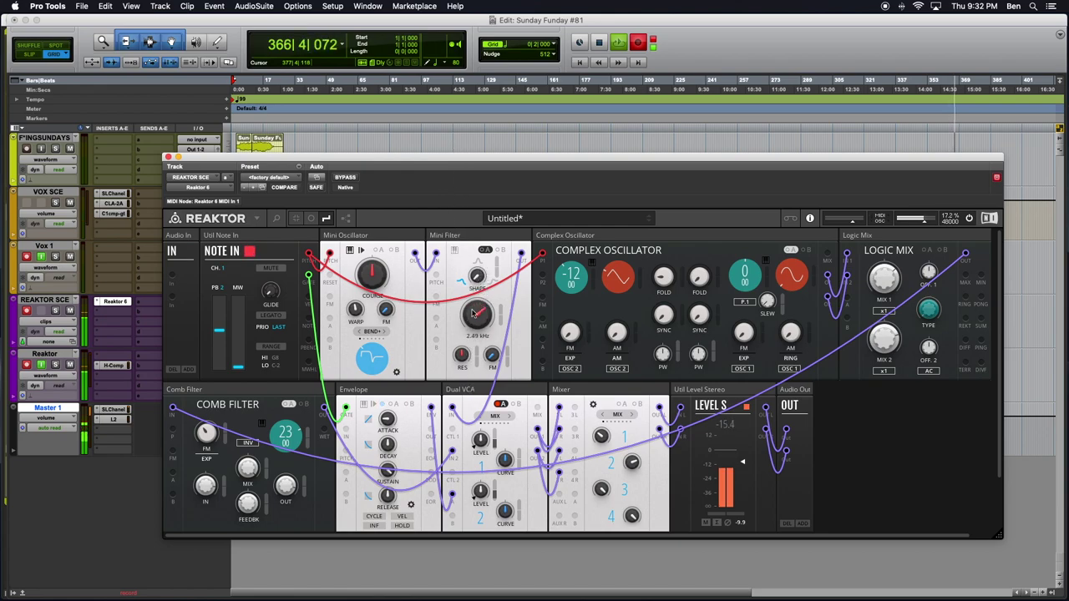
{"action": "right_click", "coordinate": [668, 278]}
{"action": "left_click", "coordinate": [690, 274]}
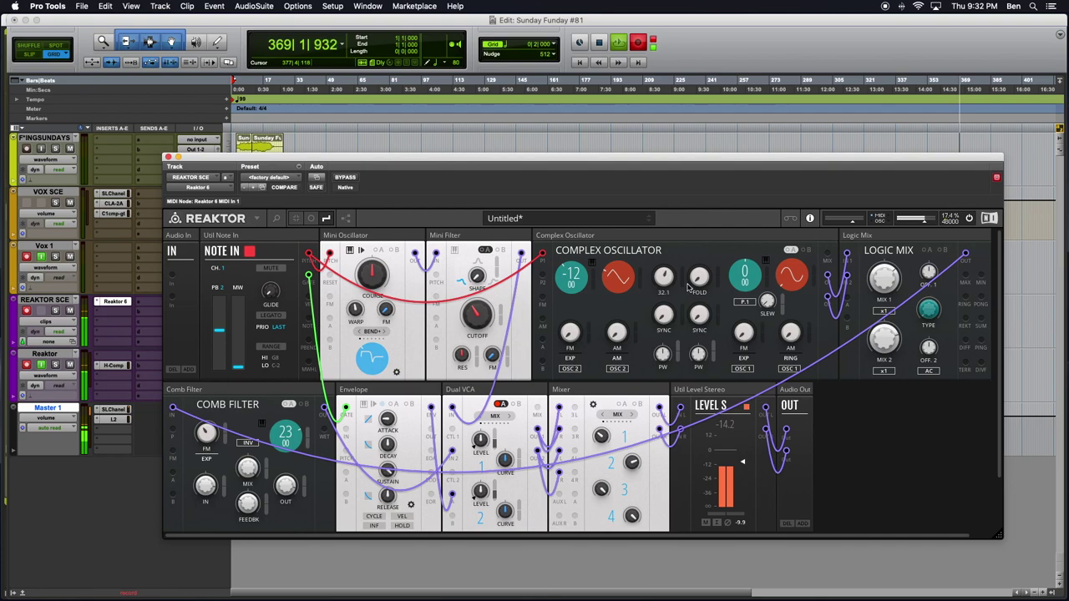
{"action": "right_click", "coordinate": [702, 284]}
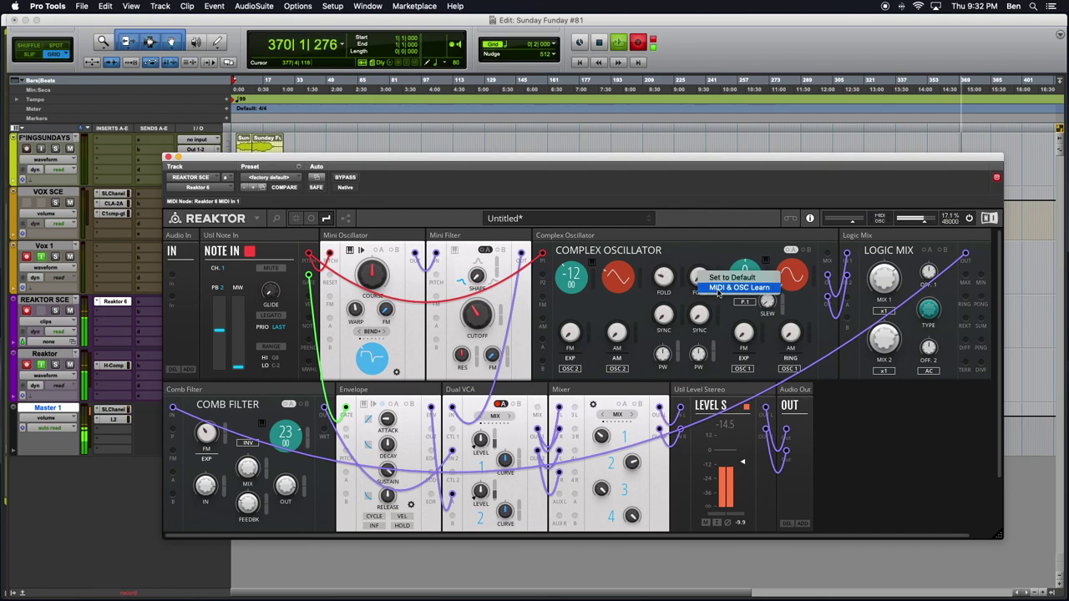
{"action": "left_click", "coordinate": [716, 291]}
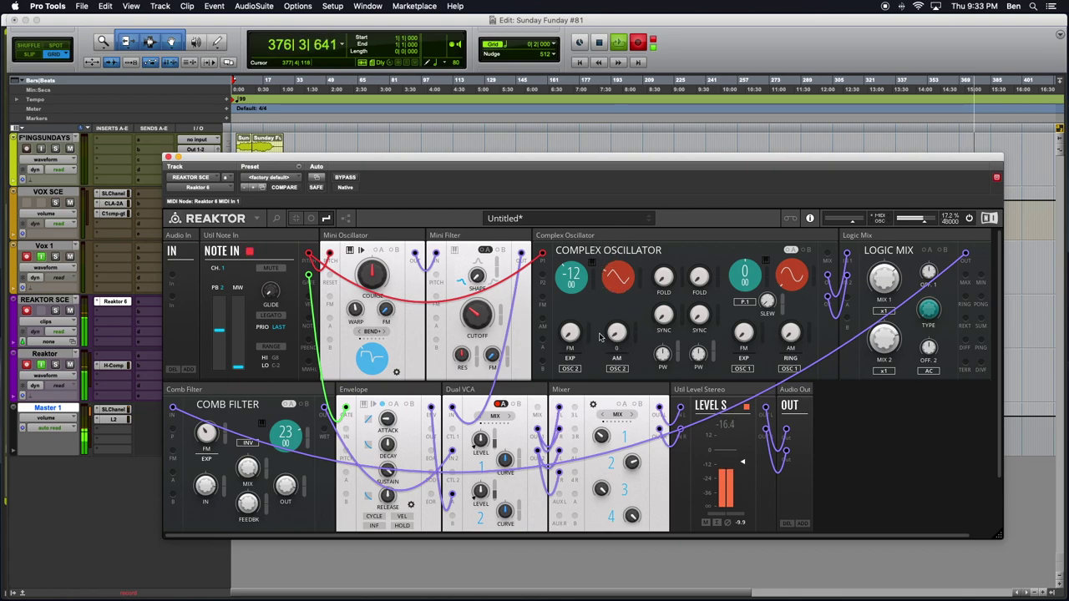
- Assign the Complex Oscillator's second FM knob, the one modulated by OSC 1, to a hardware control with MIDI & OSC Learn
{"action": "left_click", "coordinate": [617, 369]}
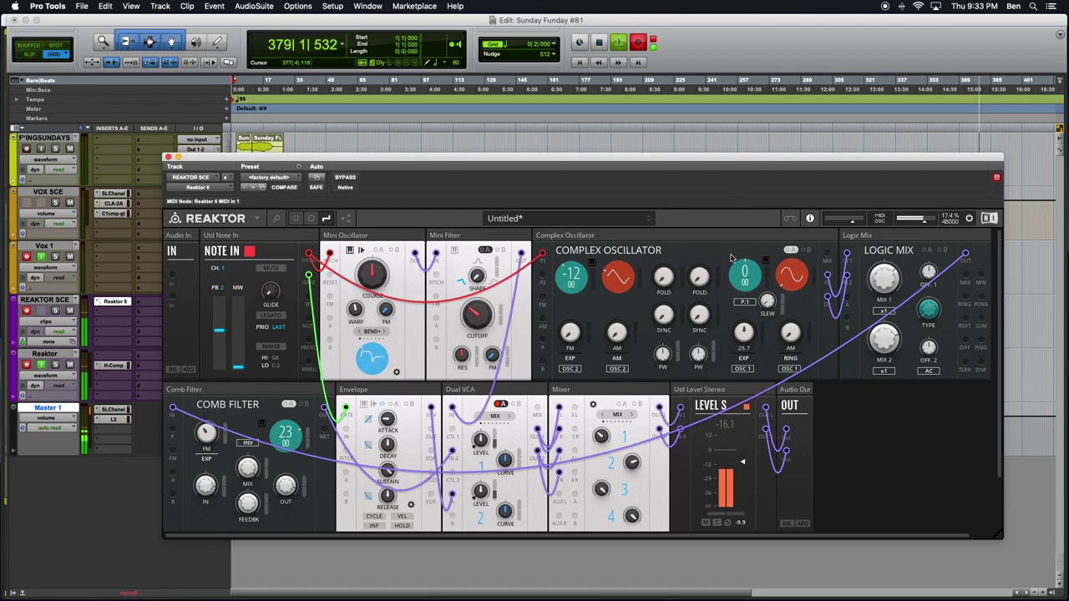
{"action": "right_click", "coordinate": [742, 332]}
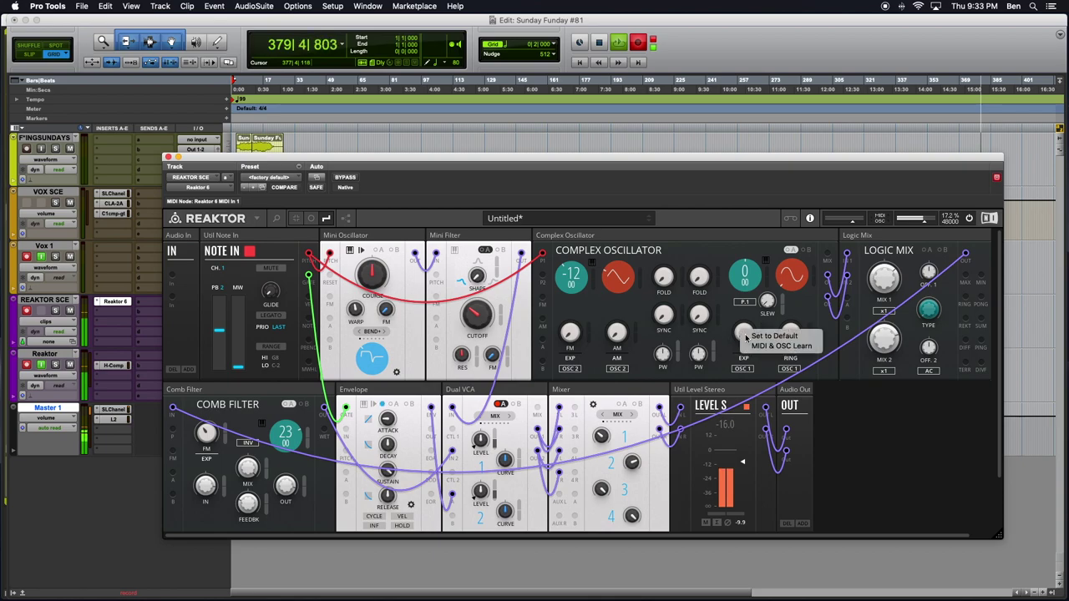
{"action": "left_click", "coordinate": [764, 347]}
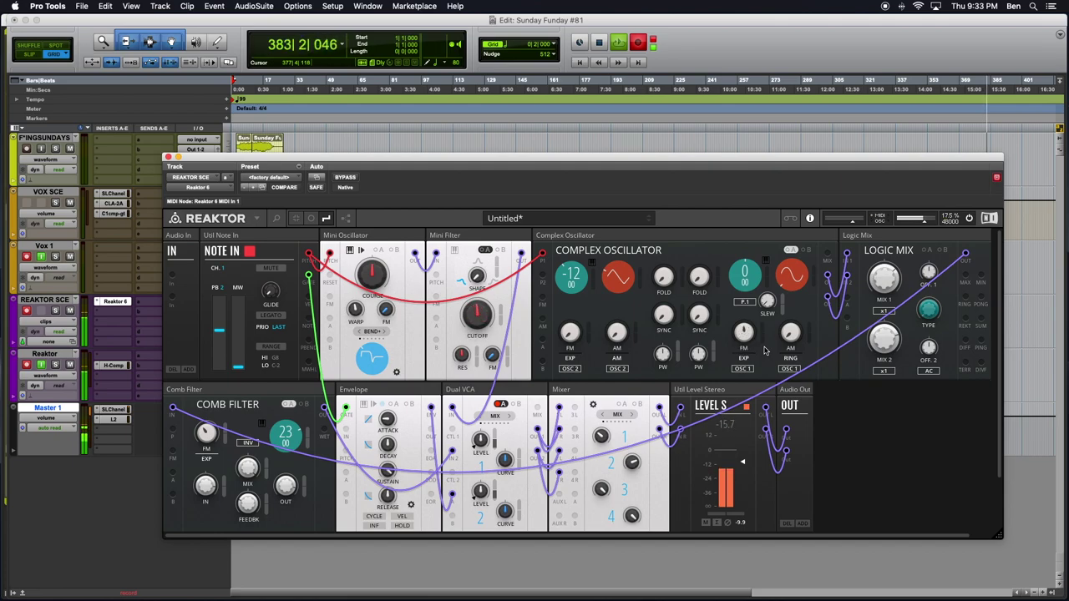
- Run MIDI & OSC Learn again for the Mini Filter's CUTOFF knob, and also for the Comb Filter's pitch knob
{"action": "right_click", "coordinate": [481, 314]}
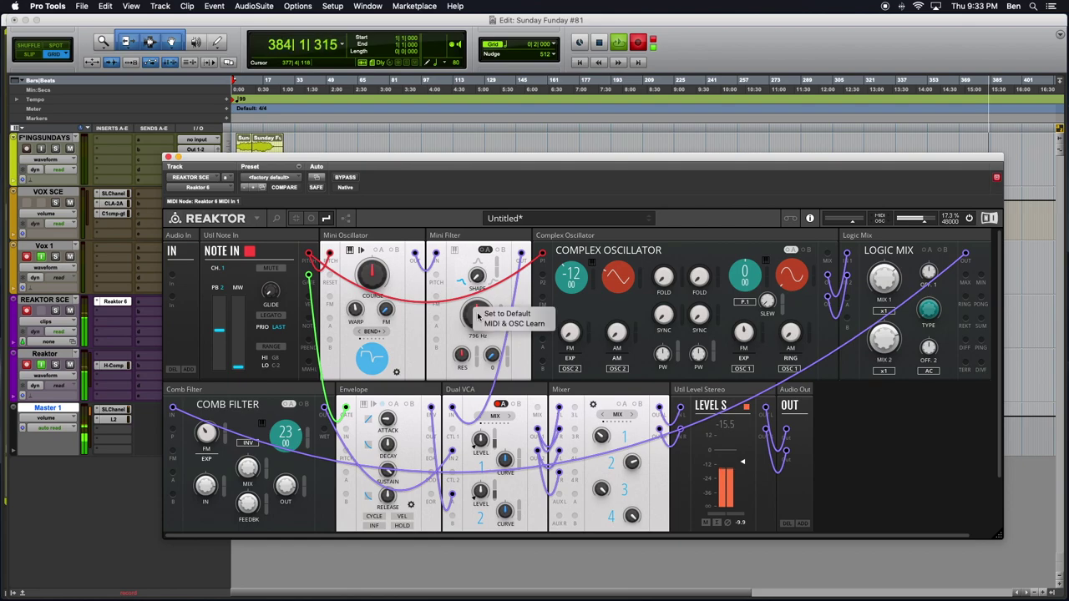
{"action": "left_click", "coordinate": [499, 326]}
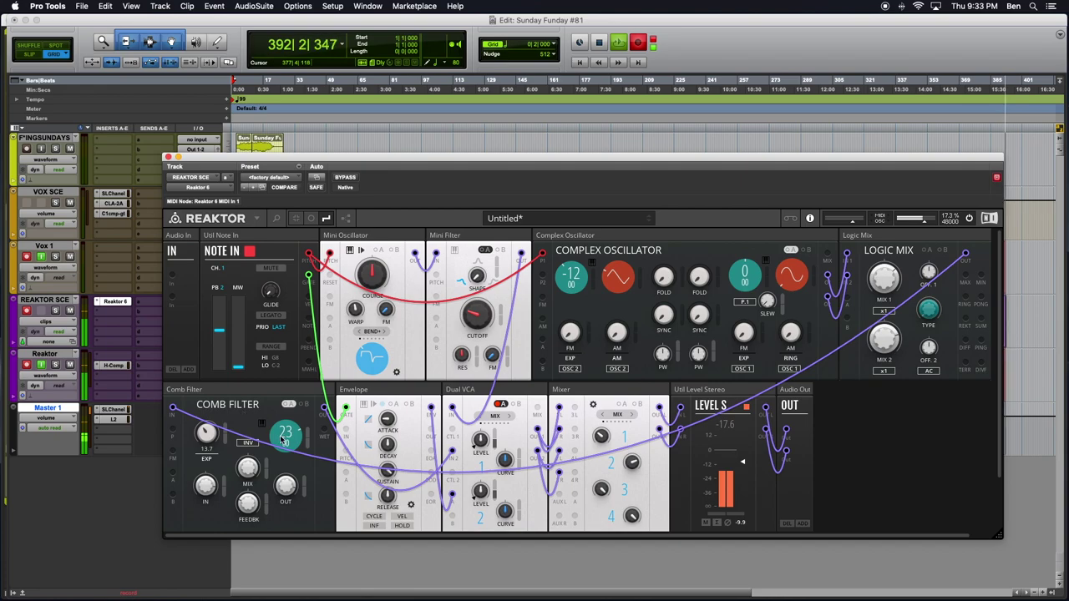
{"action": "right_click", "coordinate": [281, 435]}
{"action": "left_click", "coordinate": [306, 447]}
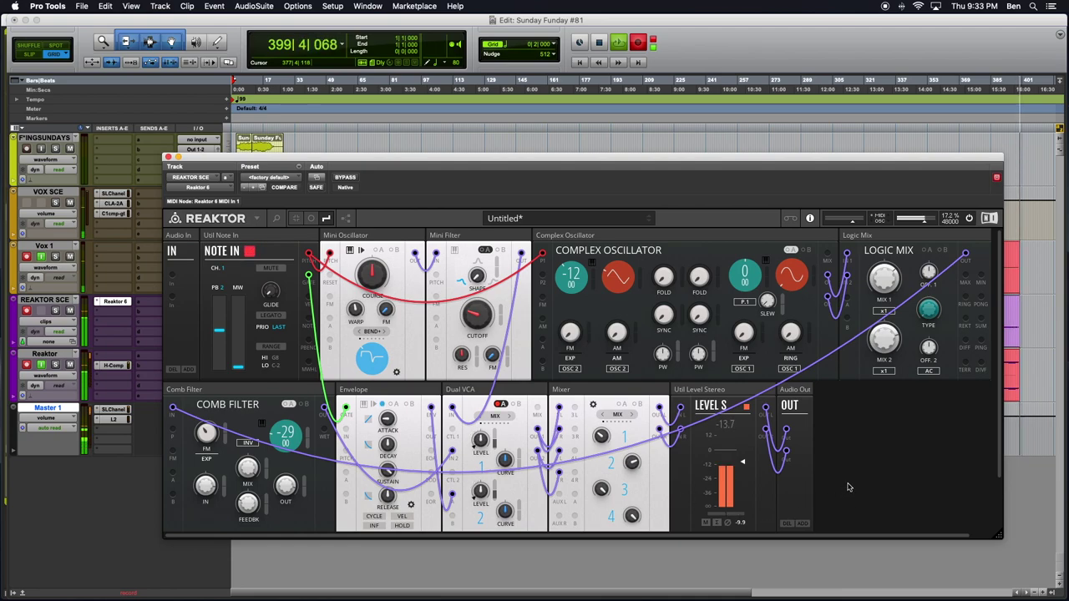
- Mute the VOX SCE track and toggle the Envelope block's CYCLE option
{"action": "left_click", "coordinate": [71, 203]}
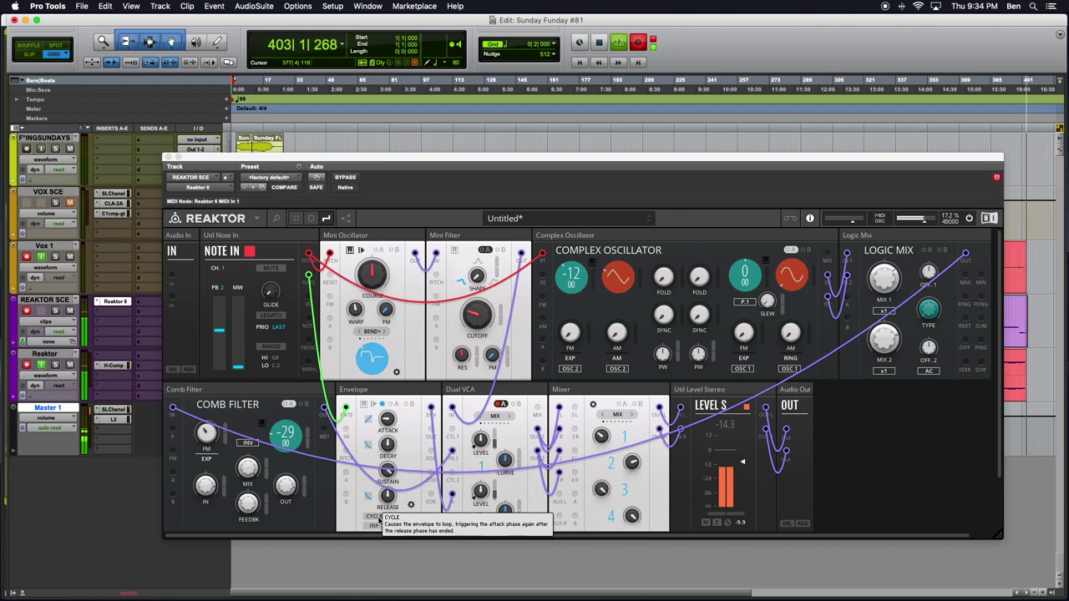
{"action": "left_click", "coordinate": [377, 518]}
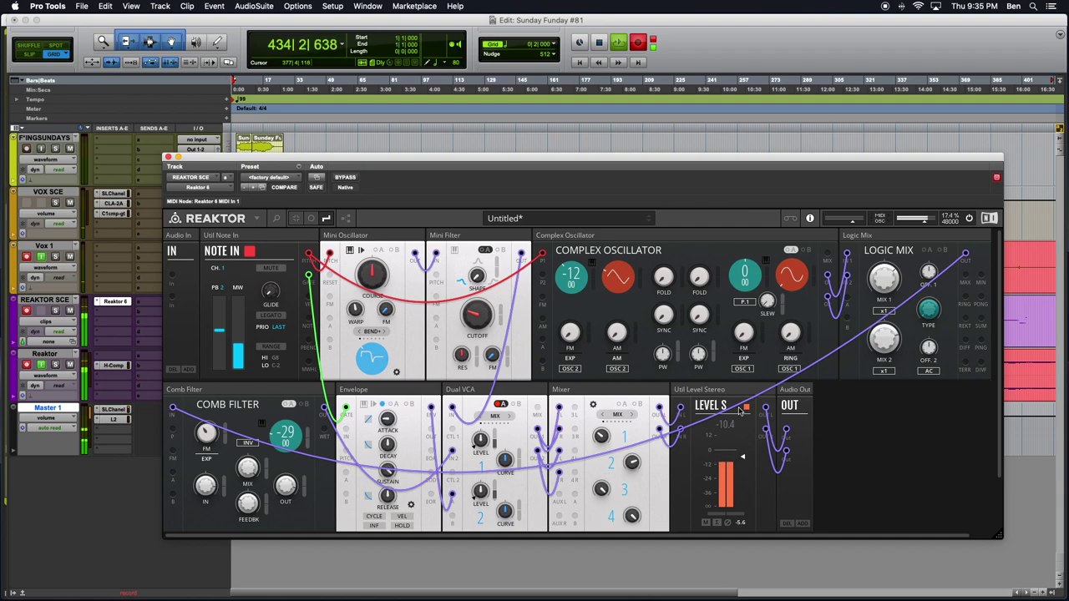
- Set the Comb Filter's pitch to -24
{"action": "left_click_drag", "start_coordinate": [285, 435], "coordinate": [267, 411]}
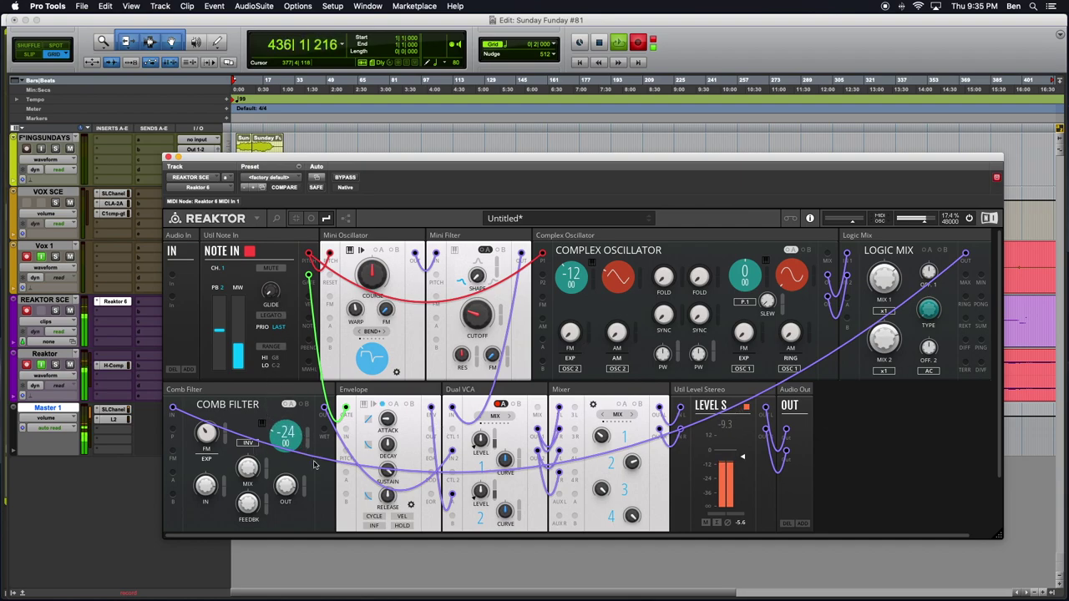